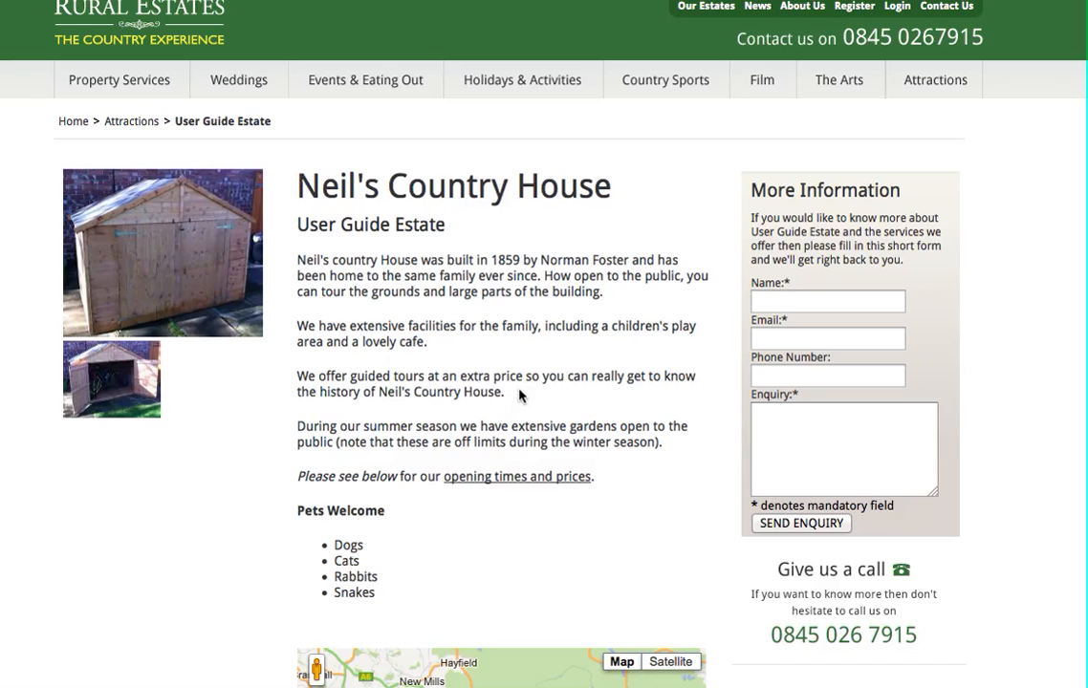
Review the public page for Neil's Country House, including its description, address, details and other facilities
{"action": "scroll", "coordinate": [519, 395], "scroll_direction": "down", "scroll_amount": 5}
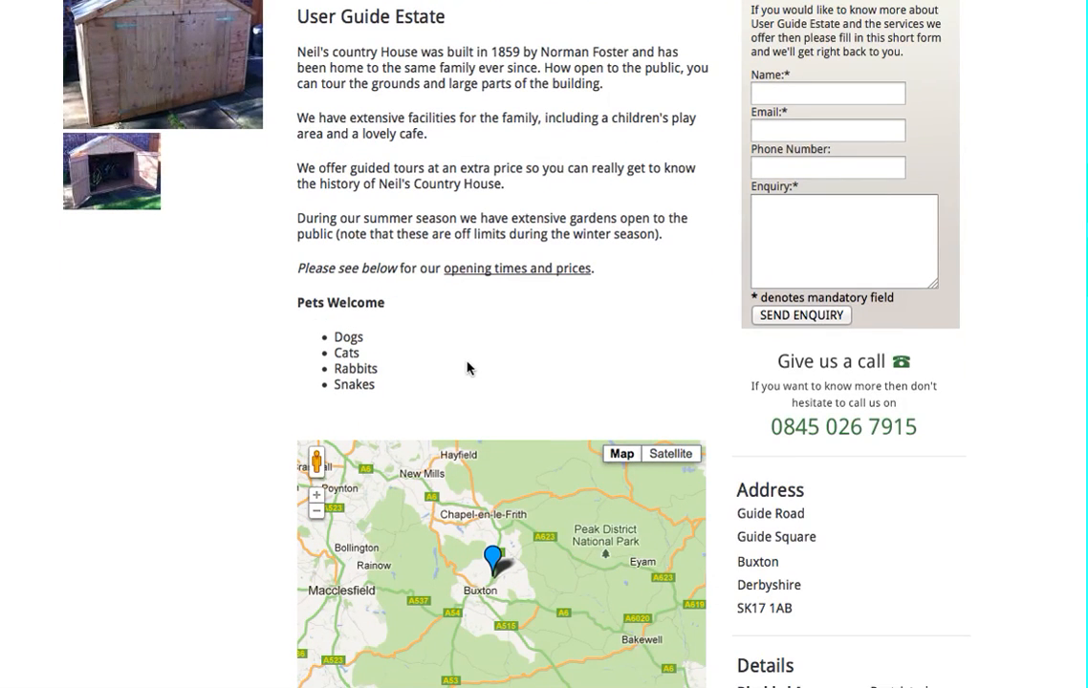
{"action": "scroll", "coordinate": [473, 363], "scroll_direction": "down", "scroll_amount": 5}
{"action": "scroll", "coordinate": [420, 311], "scroll_direction": "up", "scroll_amount": 10}
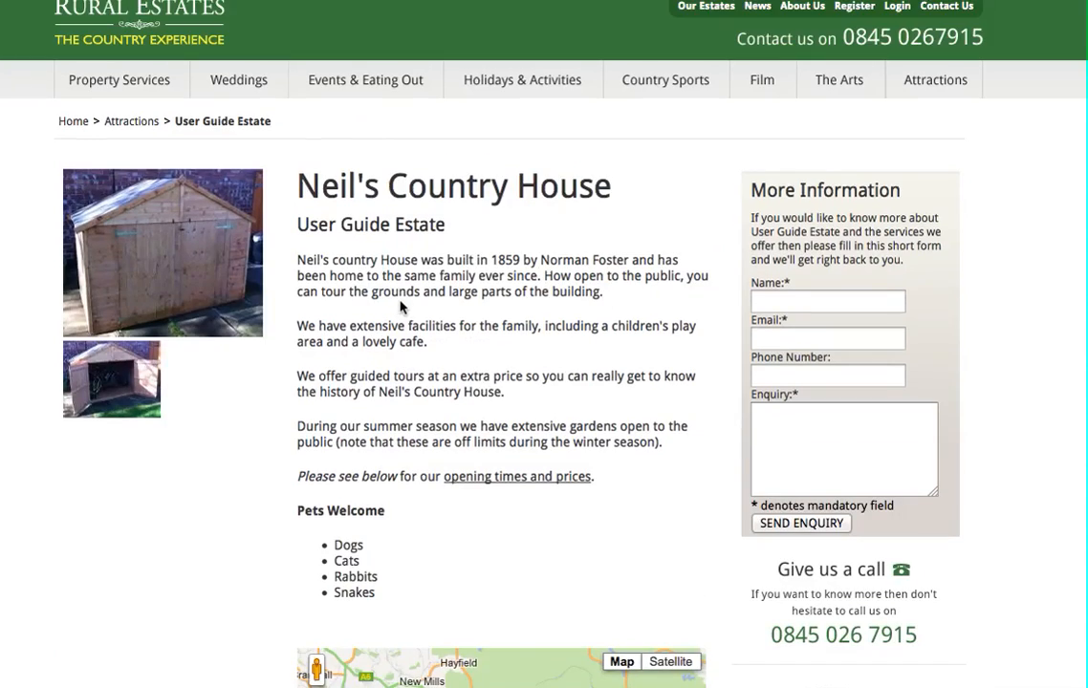
{"action": "scroll", "coordinate": [522, 280], "scroll_direction": "down", "scroll_amount": 1}
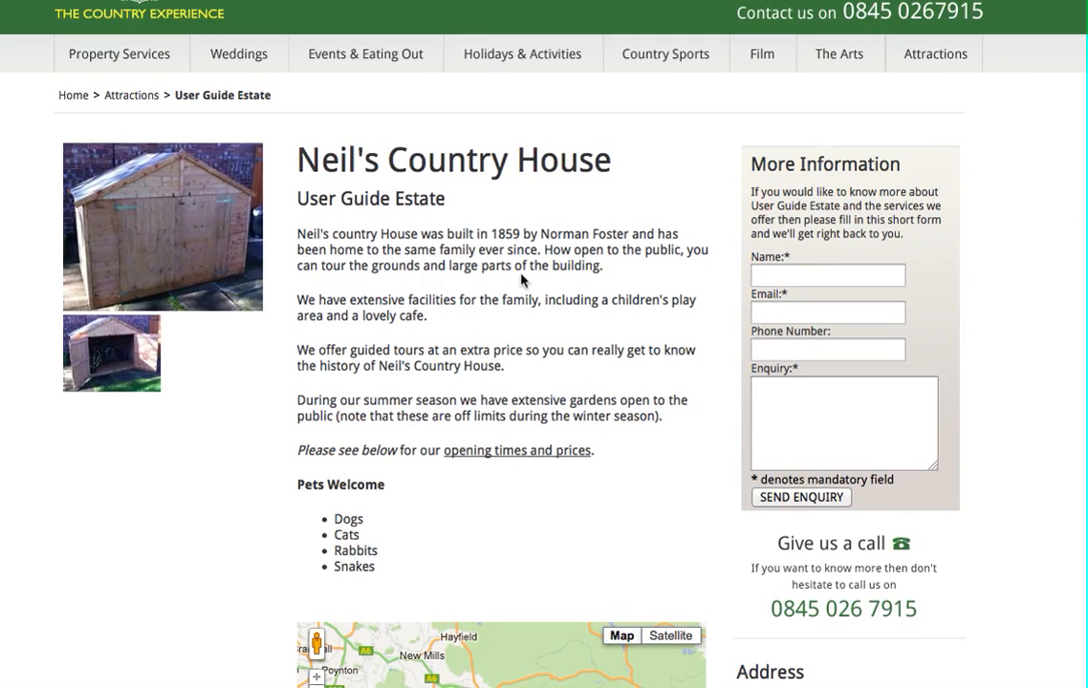
{"action": "scroll", "coordinate": [364, 319], "scroll_direction": "down", "scroll_amount": 1}
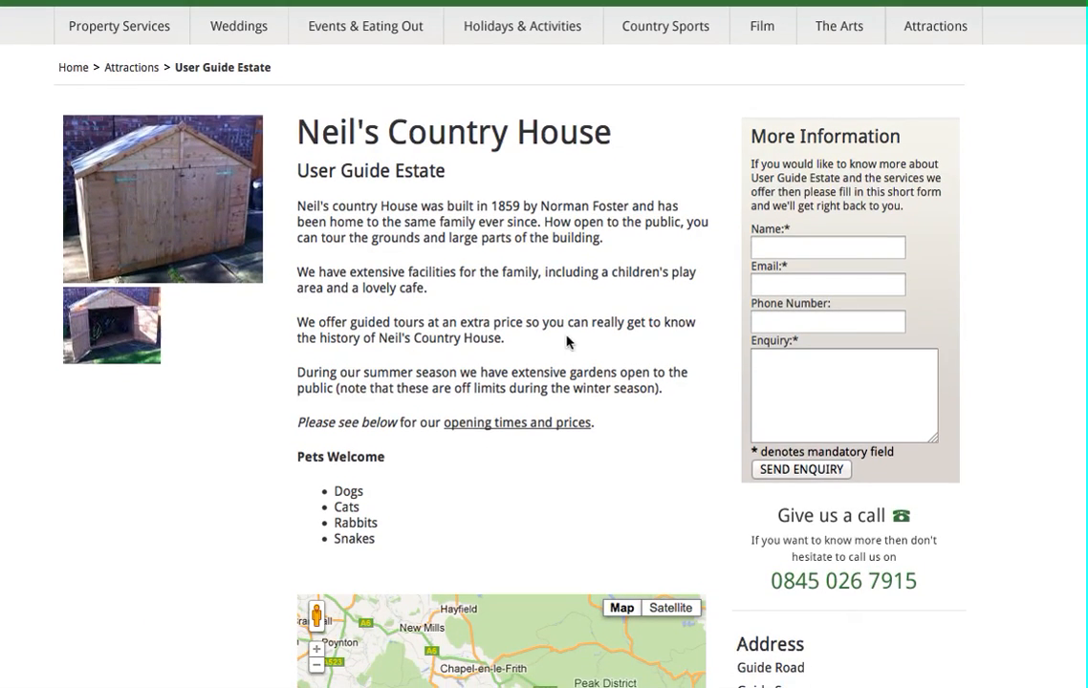
{"action": "scroll", "coordinate": [567, 341], "scroll_direction": "down", "scroll_amount": 5}
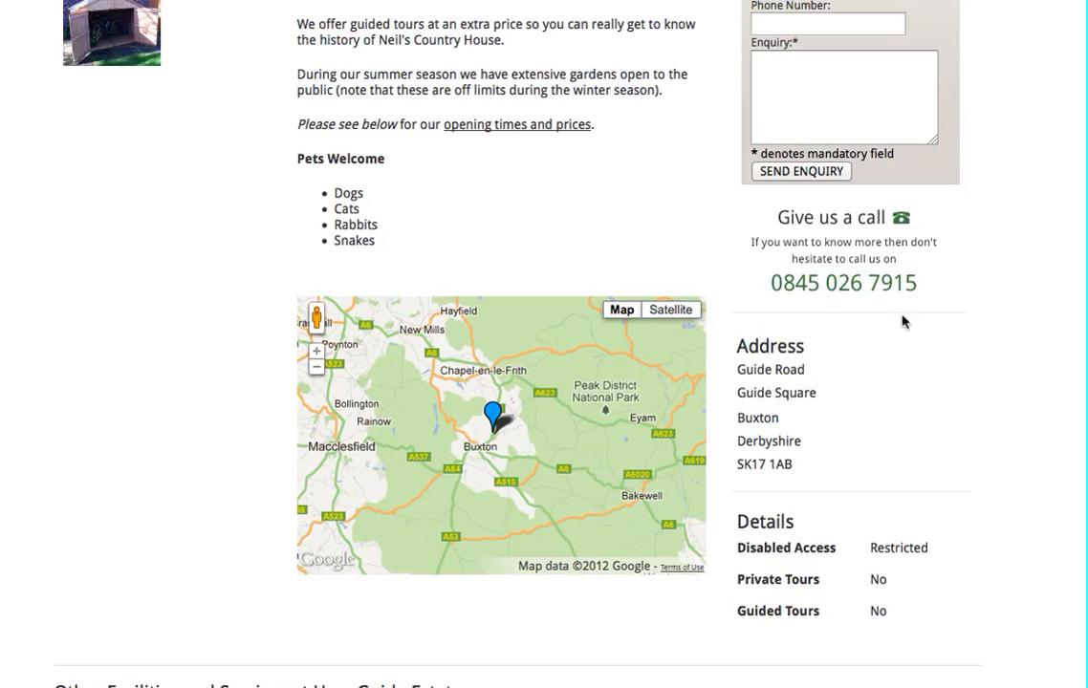
{"action": "scroll", "coordinate": [861, 298], "scroll_direction": "down", "scroll_amount": 3}
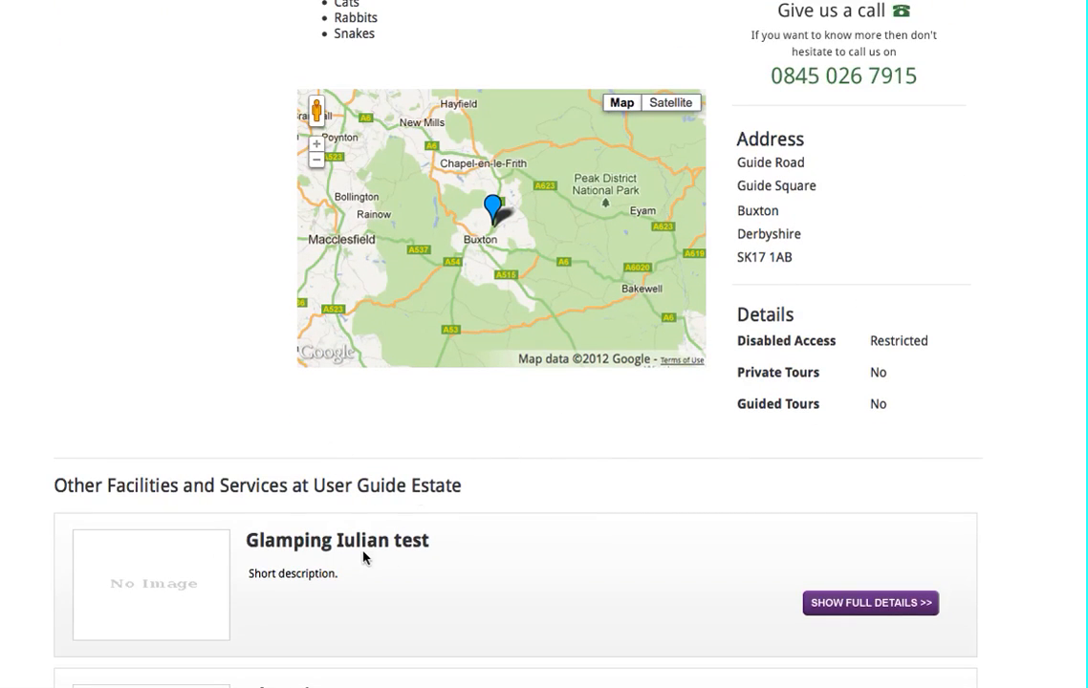
{"action": "scroll", "coordinate": [359, 411], "scroll_direction": "up", "scroll_amount": 8}
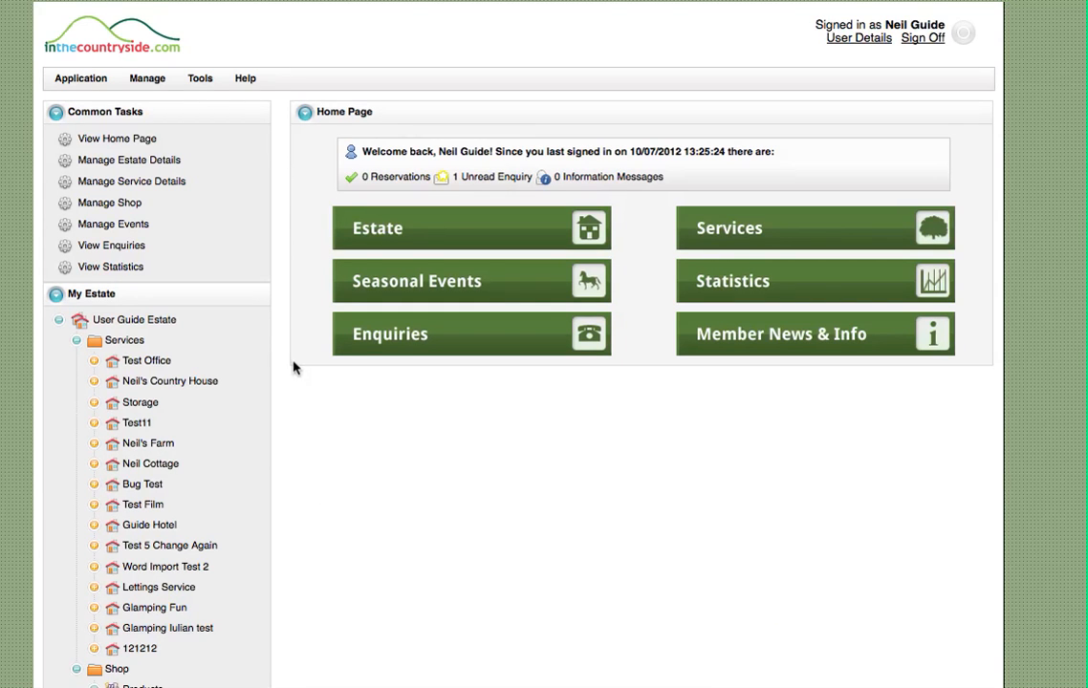
Open the service details for Neil's Country House and review the address, season, opening hours, price and tour fee sections
{"action": "left_click", "coordinate": [182, 382]}
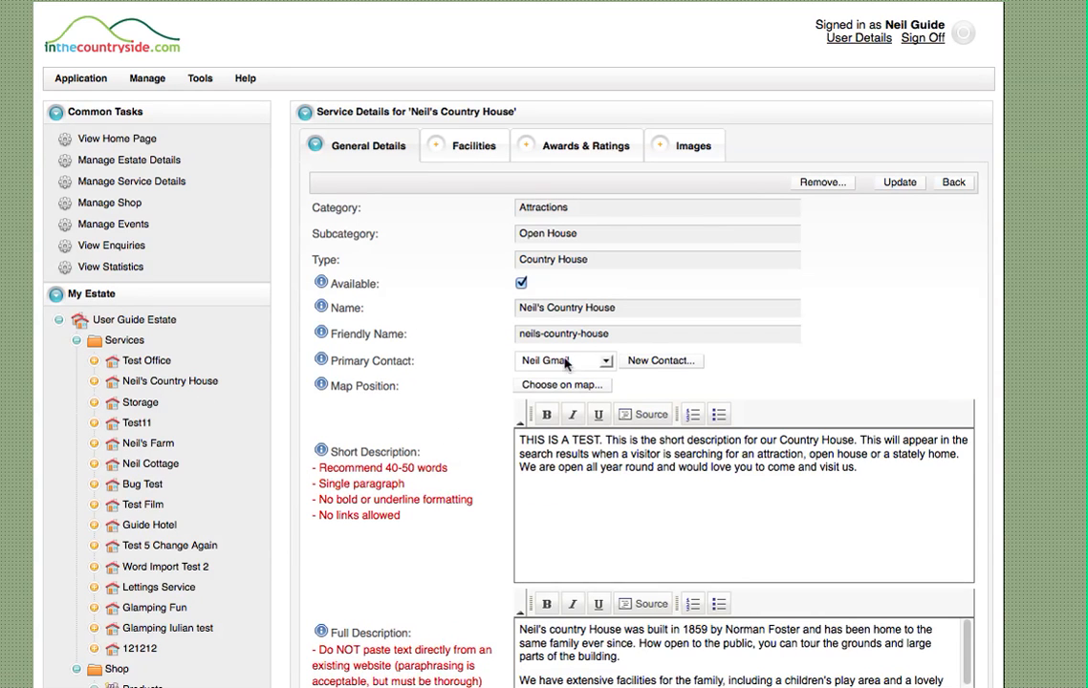
{"action": "scroll", "coordinate": [968, 330], "scroll_direction": "down", "scroll_amount": 3}
{"action": "scroll", "coordinate": [951, 254], "scroll_direction": "down", "scroll_amount": 3}
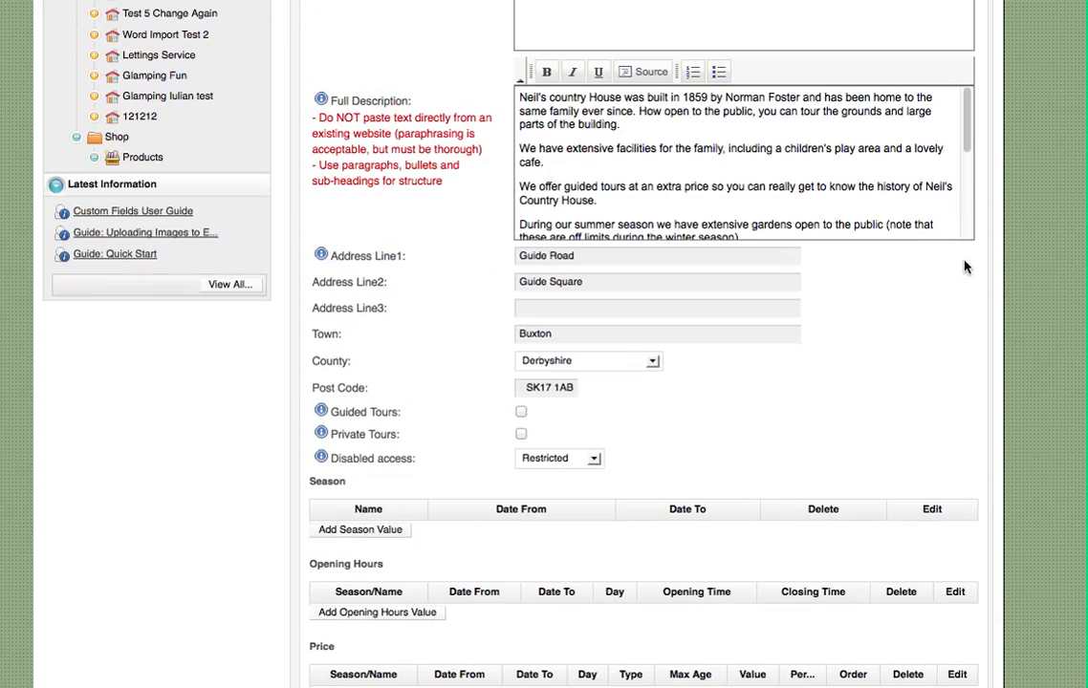
{"action": "scroll", "coordinate": [906, 414], "scroll_direction": "down", "scroll_amount": 2}
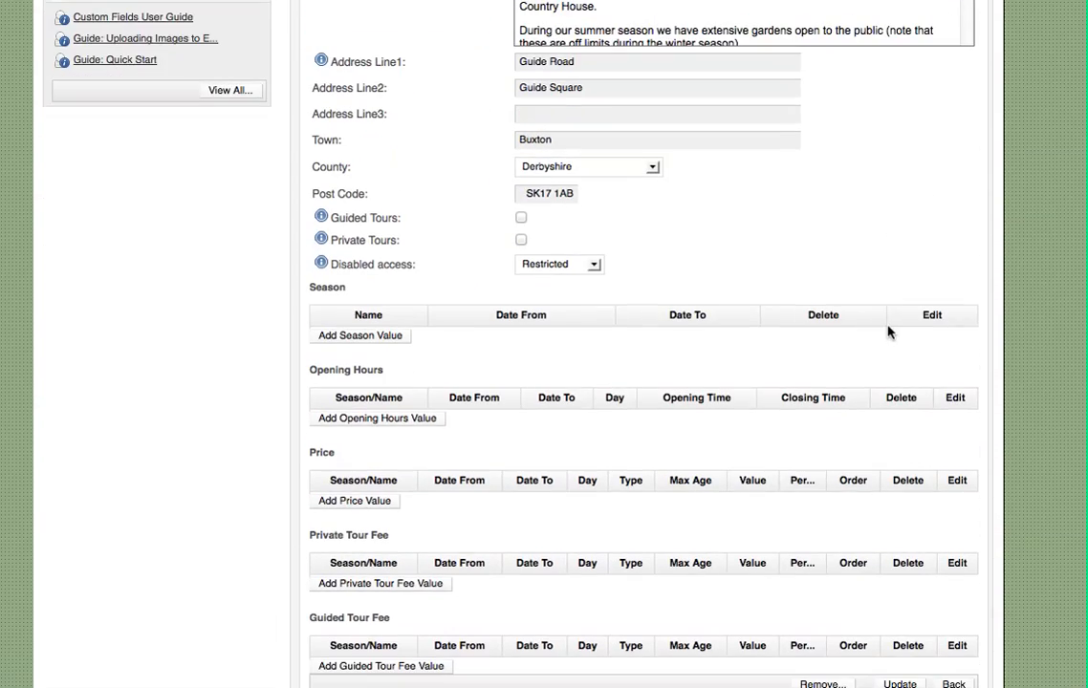
{"action": "scroll", "coordinate": [872, 249], "scroll_direction": "up", "scroll_amount": 3}
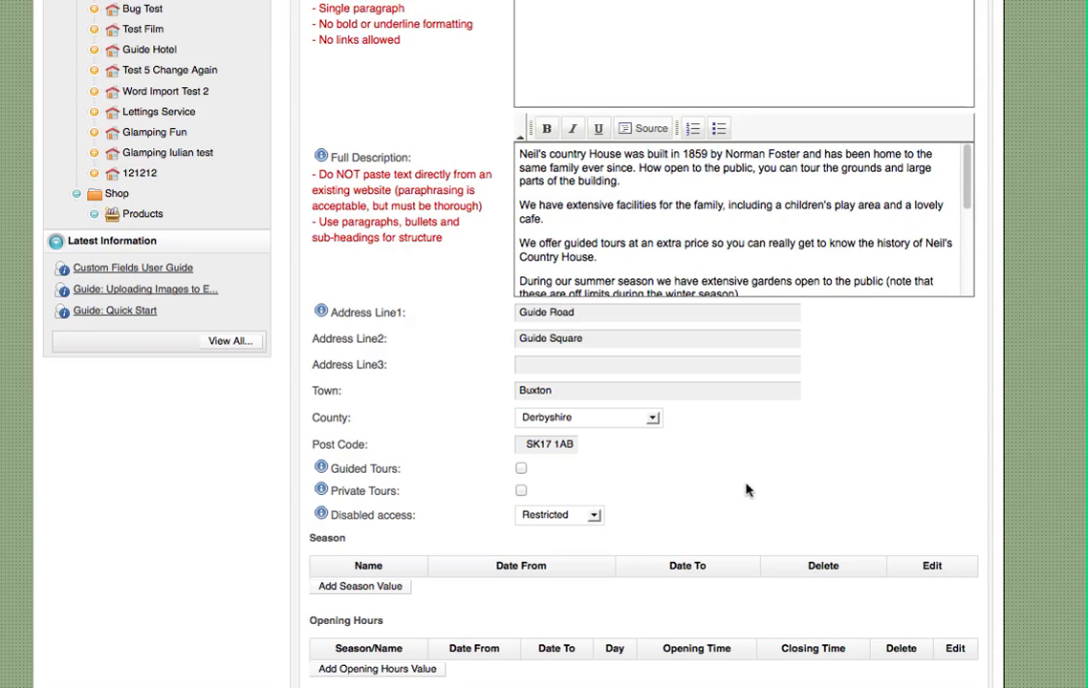
{"action": "scroll", "coordinate": [748, 489], "scroll_direction": "down", "scroll_amount": 5}
{"action": "scroll", "coordinate": [692, 460], "scroll_direction": "down", "scroll_amount": 2}
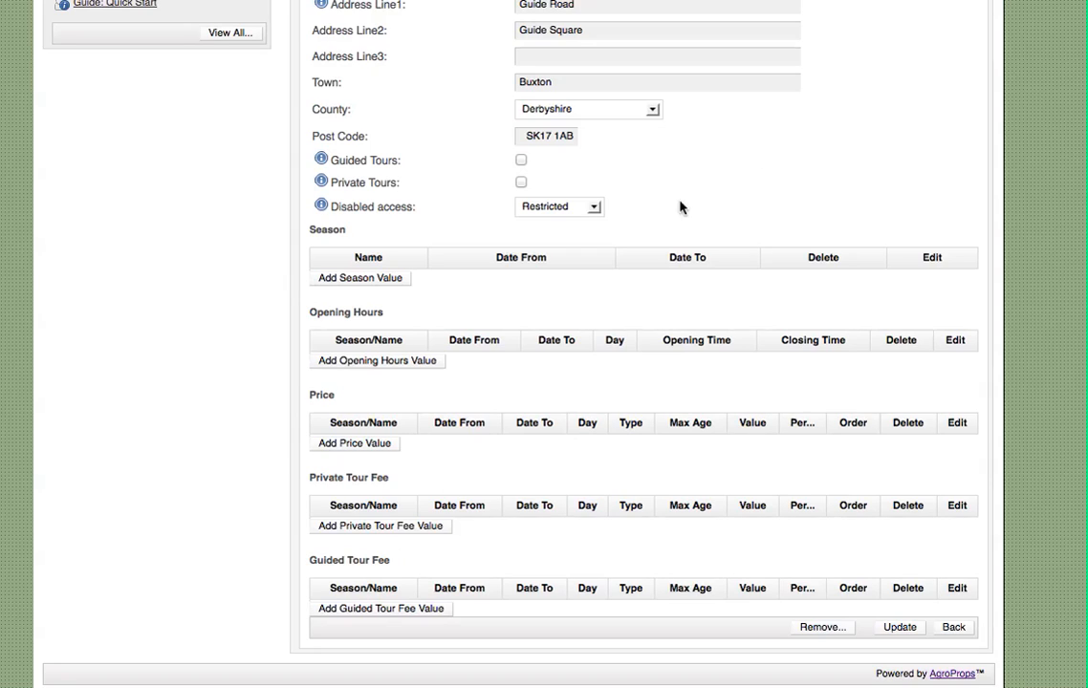
Start a new season value for the service, named Summer, with a start date of 1 April
{"action": "left_click", "coordinate": [350, 279]}
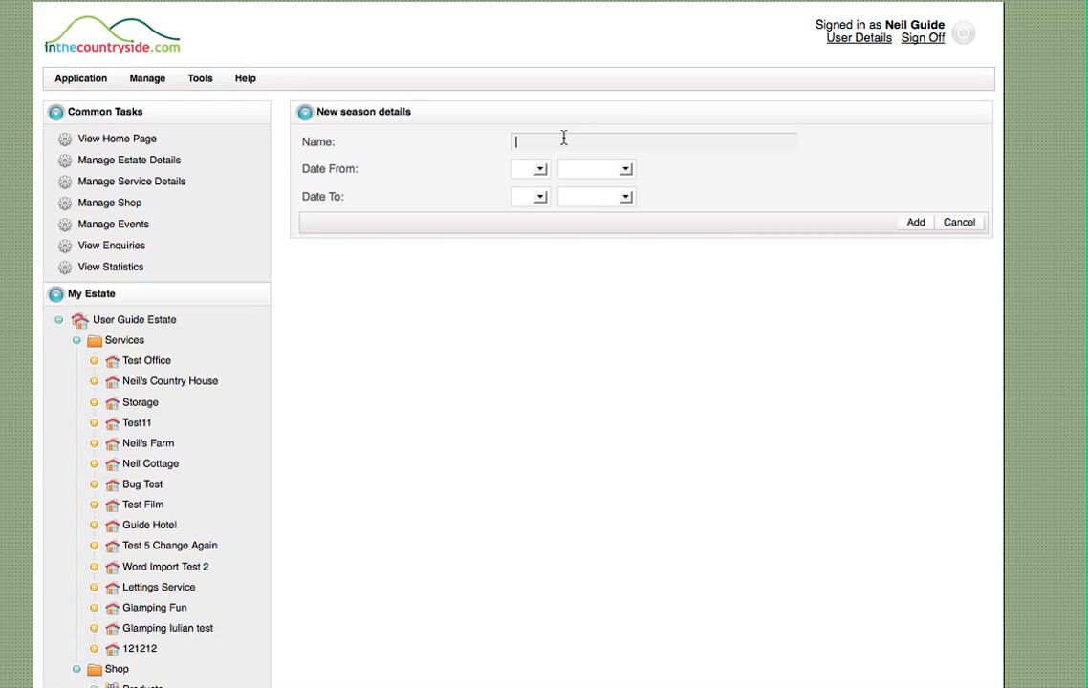
{"action": "type", "text": "Summer"}
{"action": "key", "text": "Tab"}
{"action": "left_click", "coordinate": [541, 169]}
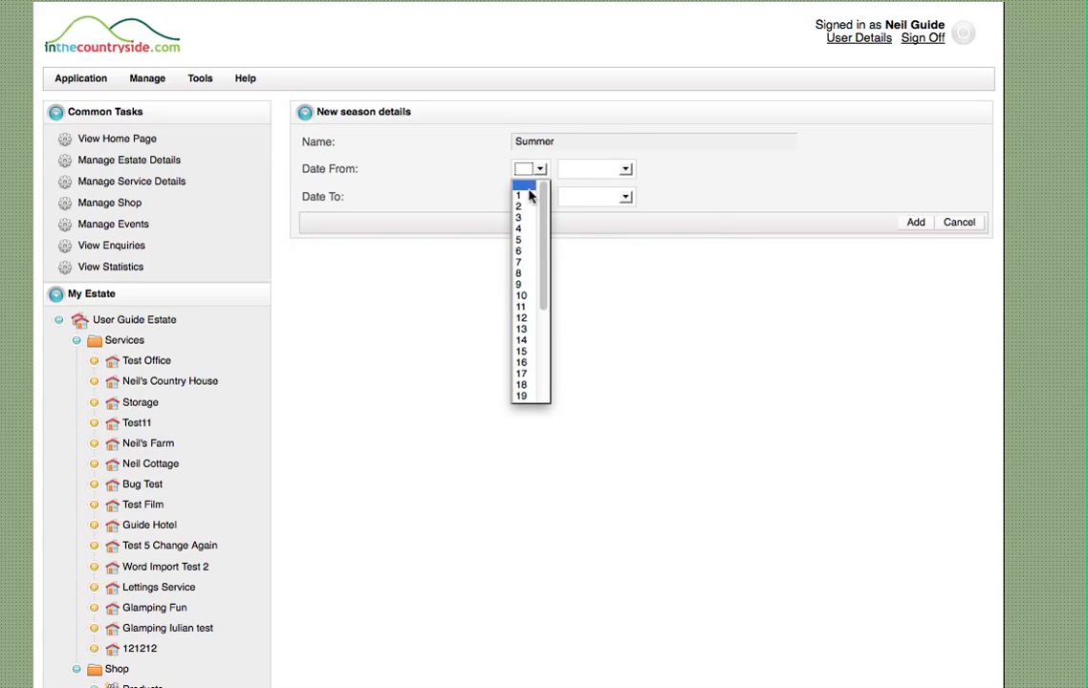
{"action": "left_click", "coordinate": [524, 189]}
{"action": "left_click", "coordinate": [626, 169]}
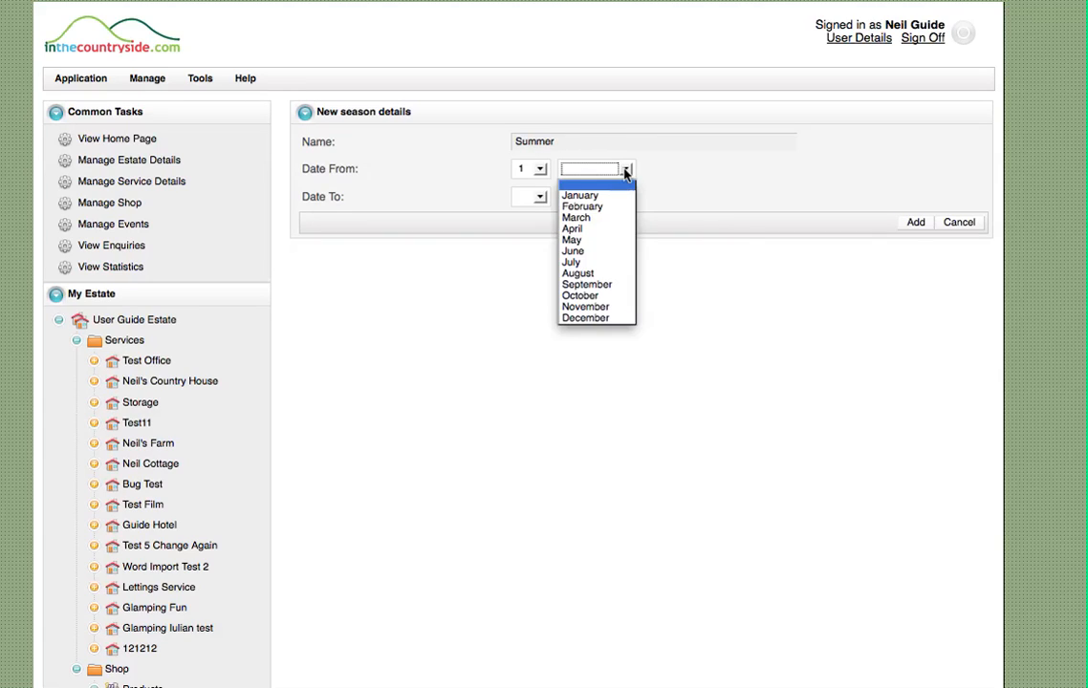
{"action": "left_click", "coordinate": [612, 228]}
Set the Summer season's end date to 30 September and add the season to the service
{"action": "left_click", "coordinate": [541, 197]}
{"action": "scroll", "coordinate": [532, 413], "scroll_direction": "down", "scroll_amount": 4}
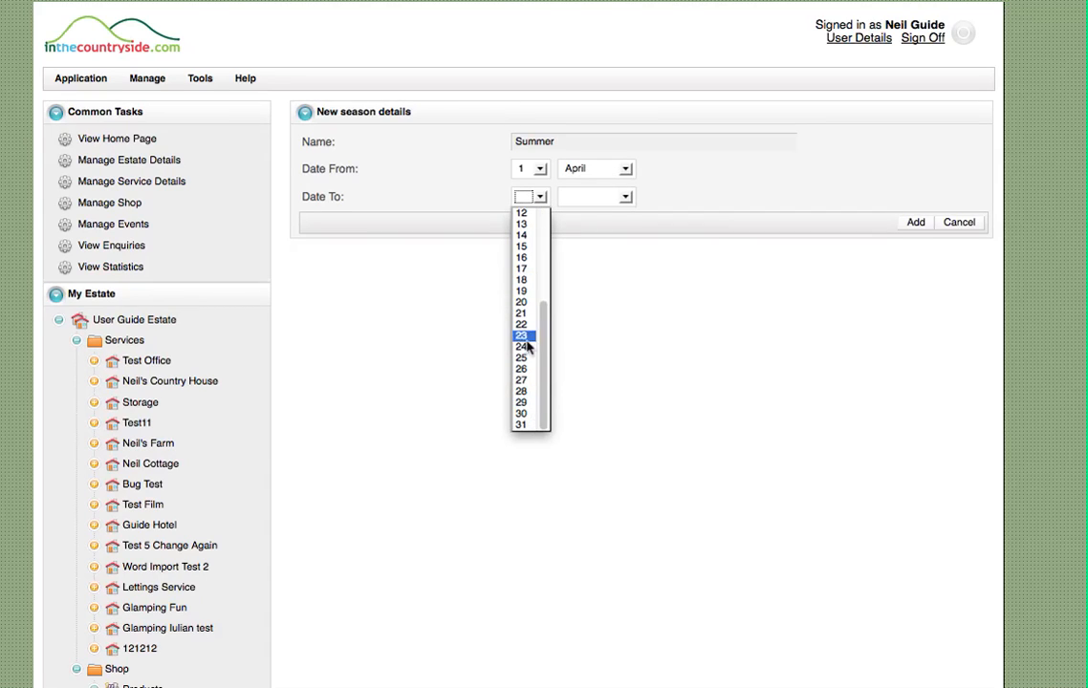
{"action": "left_click", "coordinate": [524, 413]}
{"action": "left_click", "coordinate": [611, 197]}
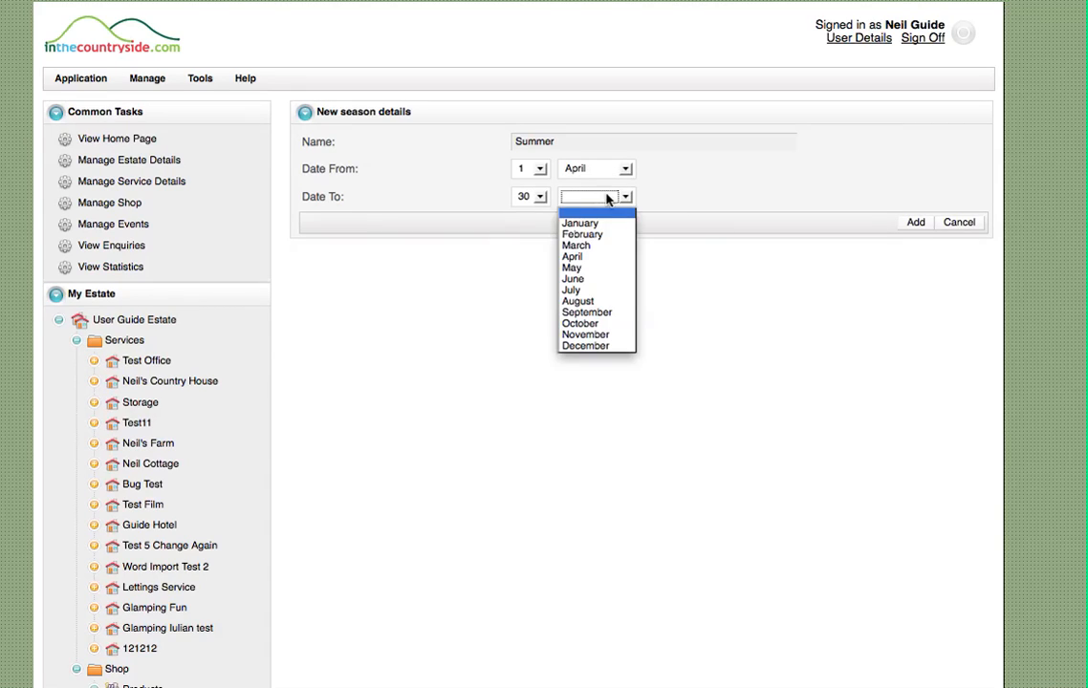
{"action": "left_click", "coordinate": [587, 312]}
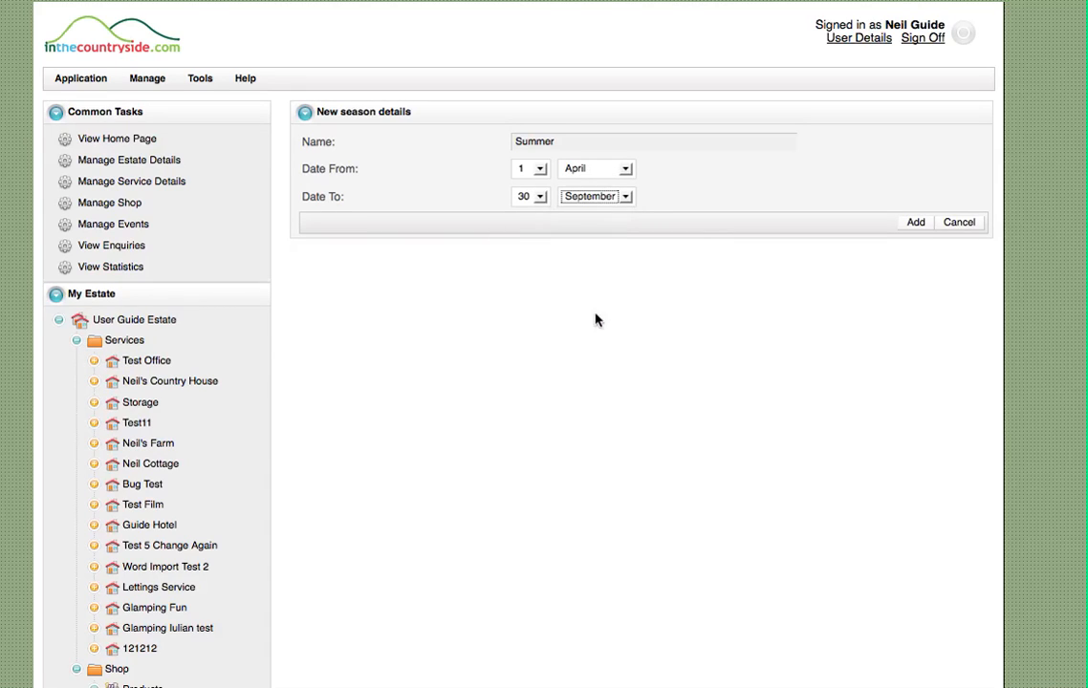
{"action": "left_click", "coordinate": [916, 224]}
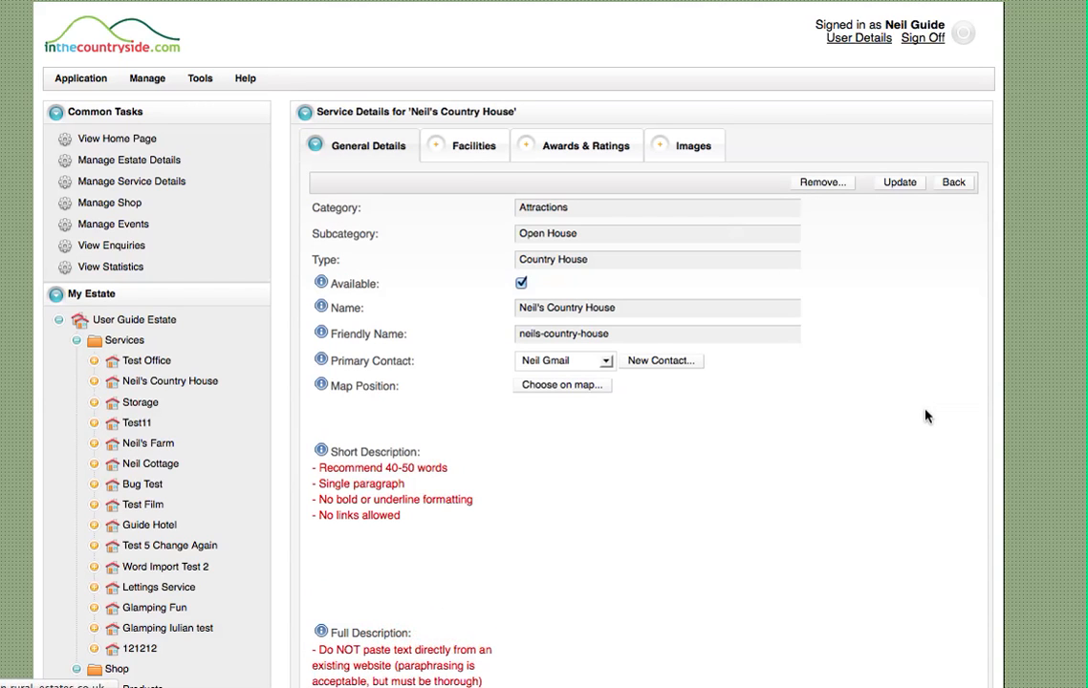
Start another season value for the service, named Winter, with a start date of 1 October
{"action": "scroll", "coordinate": [880, 411], "scroll_direction": "down", "scroll_amount": 15}
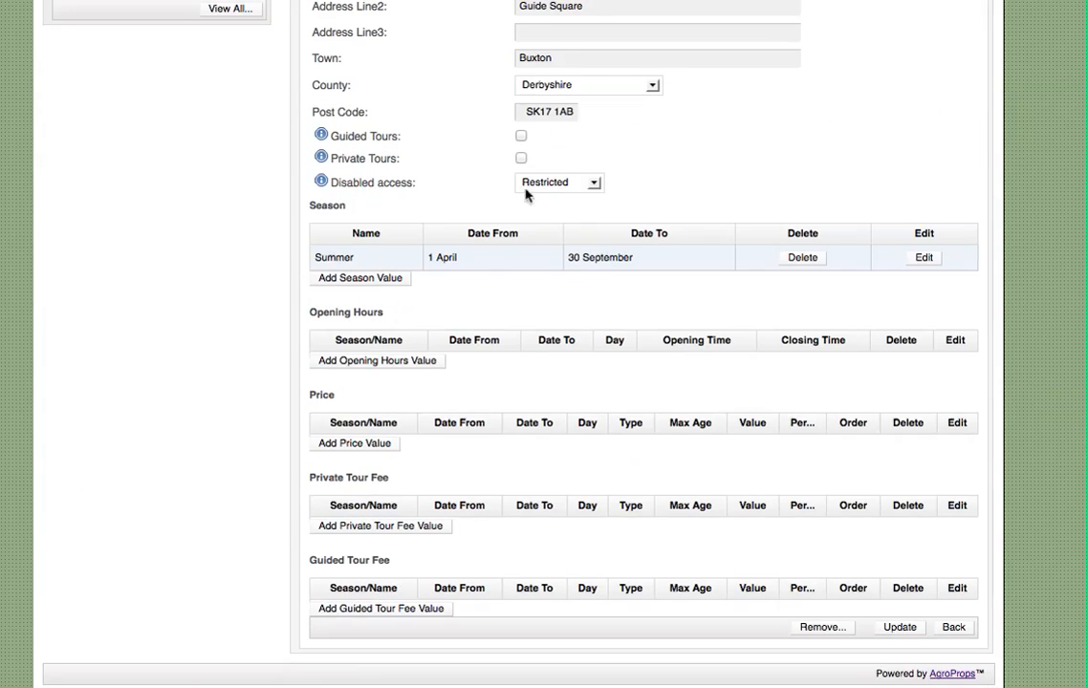
{"action": "left_click", "coordinate": [361, 280]}
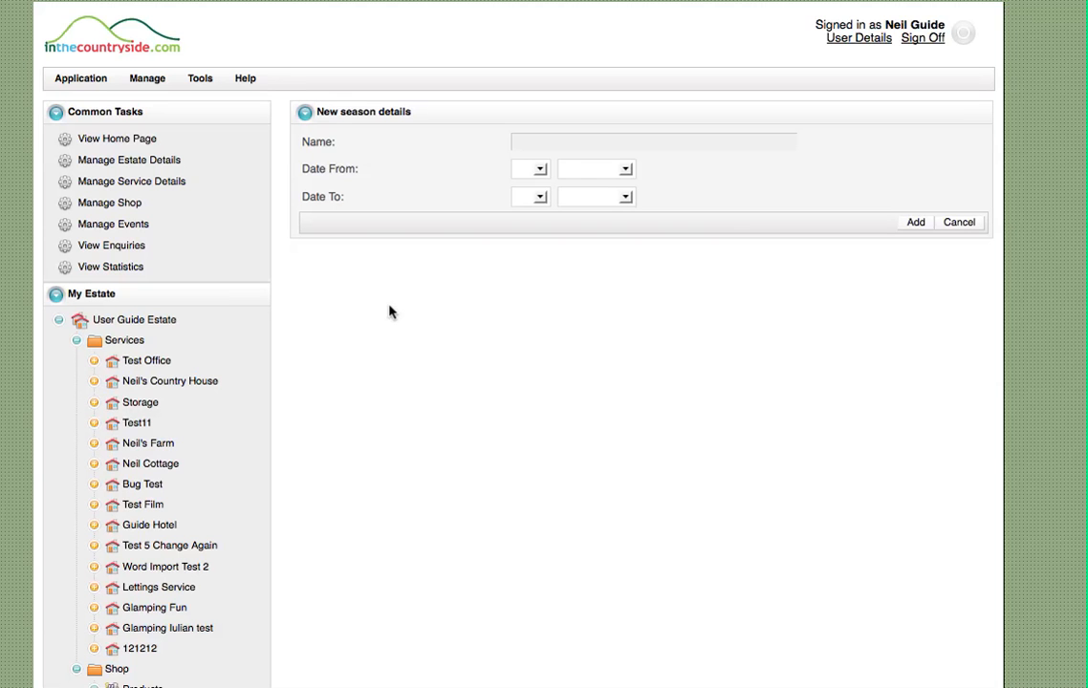
{"action": "left_click", "coordinate": [552, 139]}
{"action": "type", "text": "Winter"}
{"action": "left_click", "coordinate": [540, 168]}
{"action": "scroll", "coordinate": [530, 251], "scroll_direction": "down", "scroll_amount": 3}
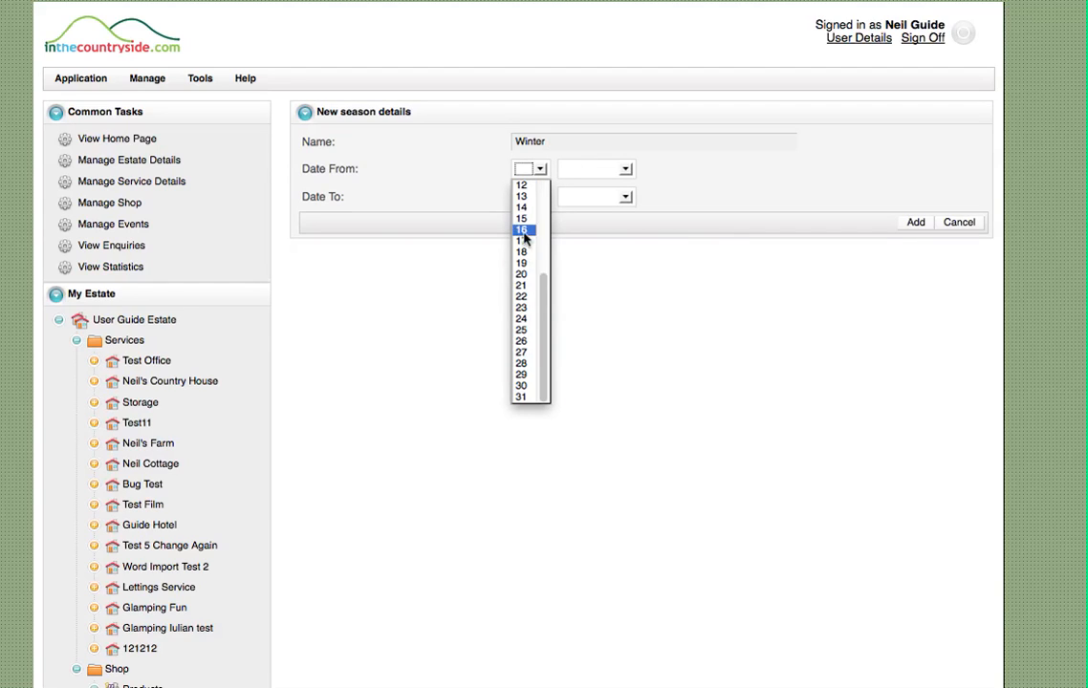
{"action": "scroll", "coordinate": [524, 239], "scroll_direction": "up", "scroll_amount": 4}
{"action": "left_click", "coordinate": [523, 197]}
{"action": "left_click", "coordinate": [602, 169]}
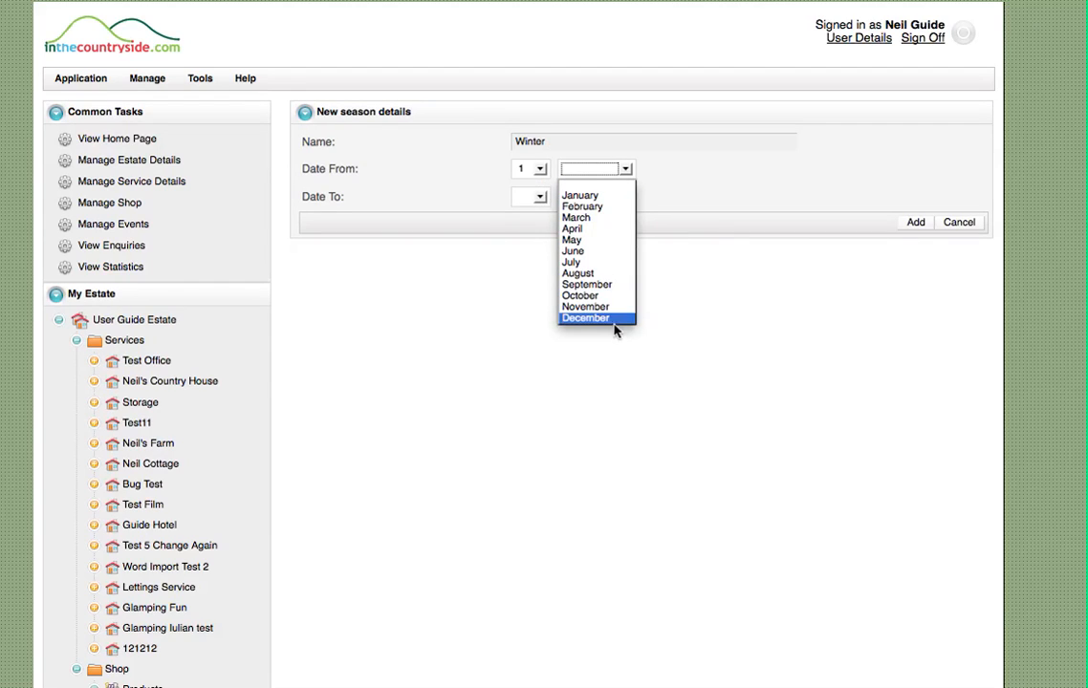
{"action": "left_click", "coordinate": [583, 296]}
Set the Winter season's end date to 31 March and add the season to the service
{"action": "left_click", "coordinate": [540, 197]}
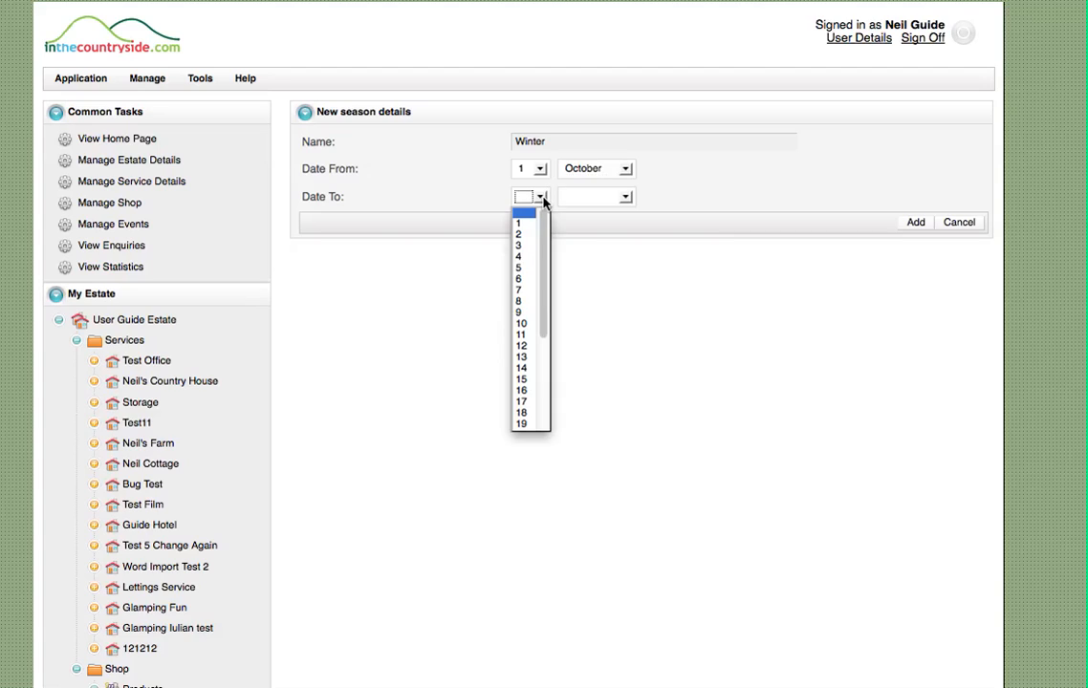
{"action": "scroll", "coordinate": [527, 306], "scroll_direction": "down", "scroll_amount": 3}
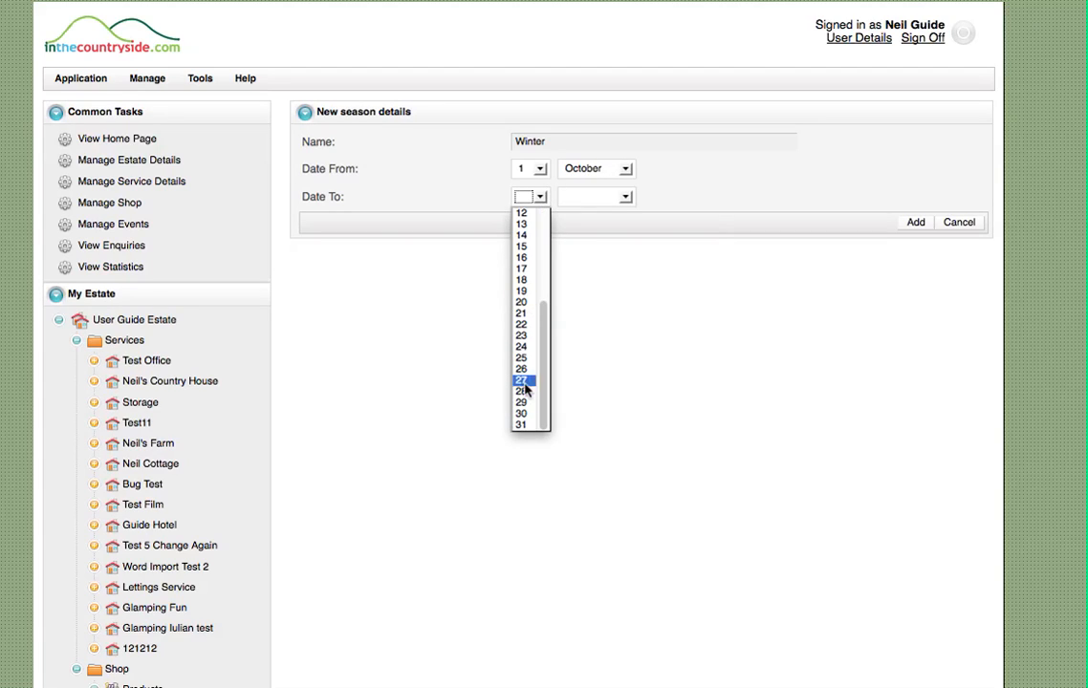
{"action": "left_click", "coordinate": [524, 425]}
{"action": "left_click", "coordinate": [627, 197]}
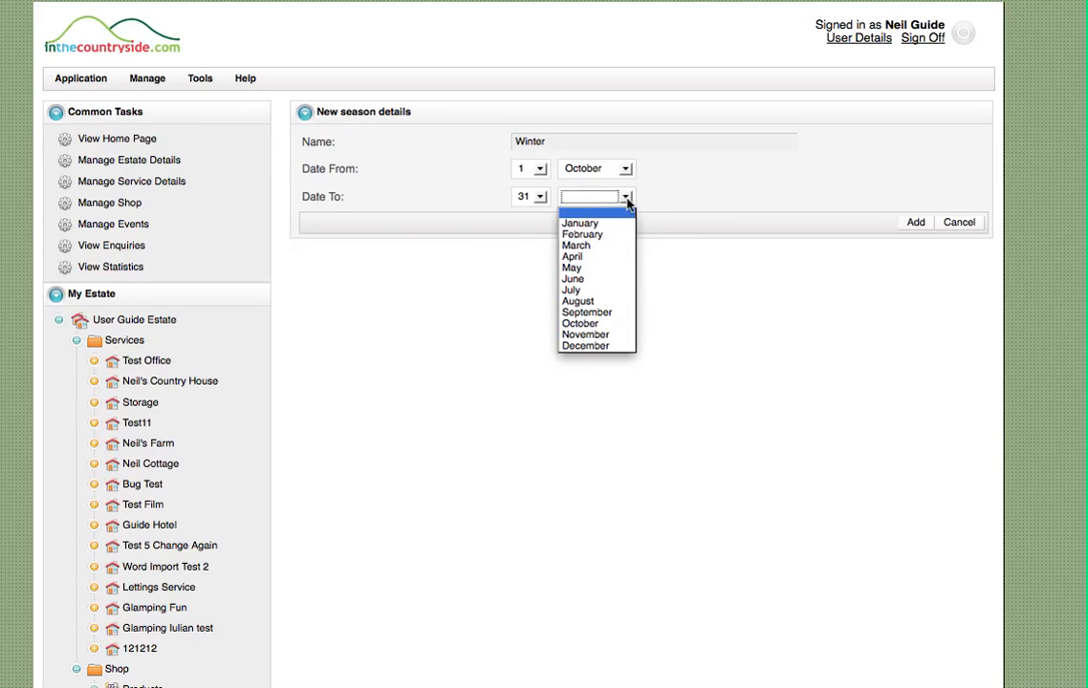
{"action": "left_click", "coordinate": [585, 246]}
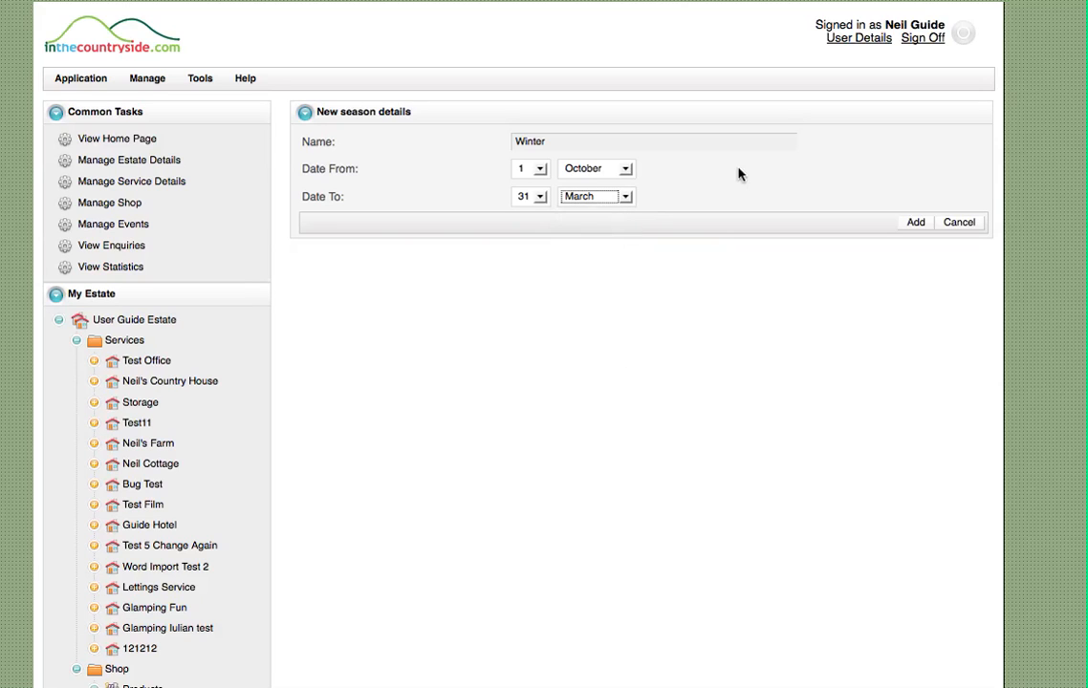
{"action": "left_click", "coordinate": [913, 223]}
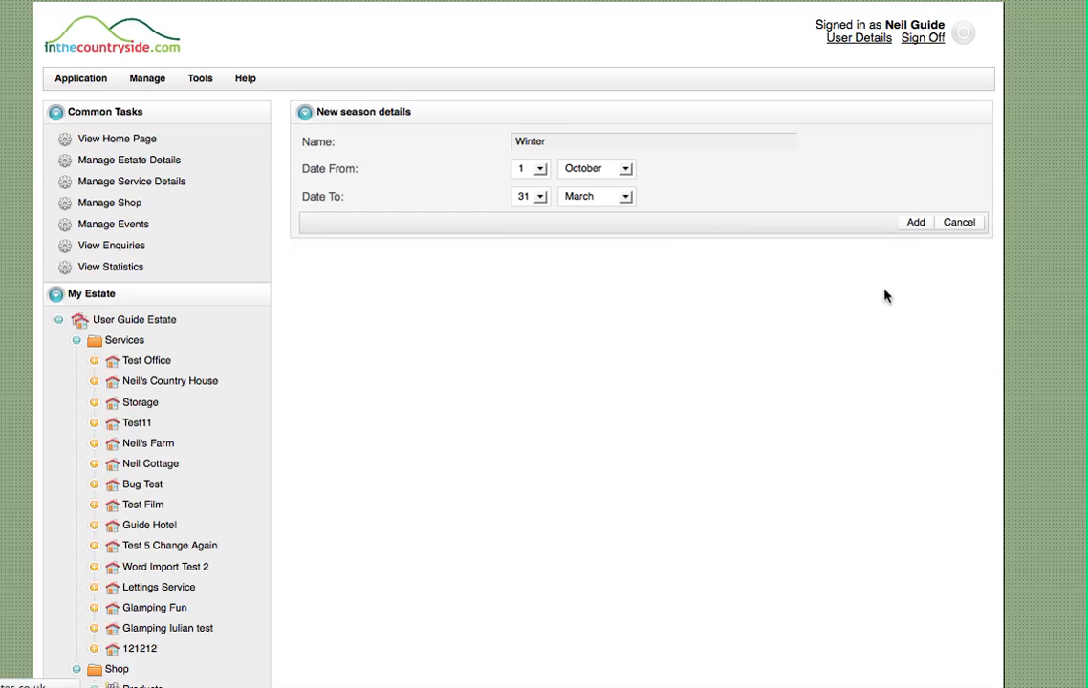
Check the reloaded public page of Neil's Country House for the season information
{"action": "scroll", "coordinate": [857, 261], "scroll_direction": "down", "scroll_amount": 15}
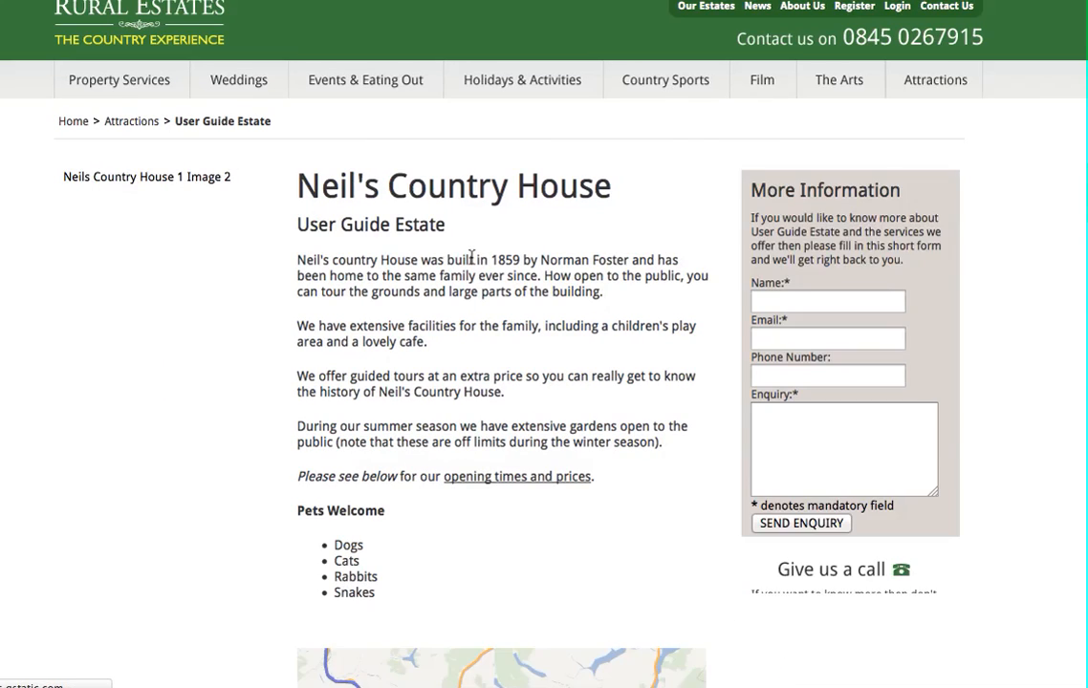
{"action": "scroll", "coordinate": [541, 268], "scroll_direction": "down", "scroll_amount": 5}
{"action": "scroll", "coordinate": [1000, 310], "scroll_direction": "down", "scroll_amount": 3}
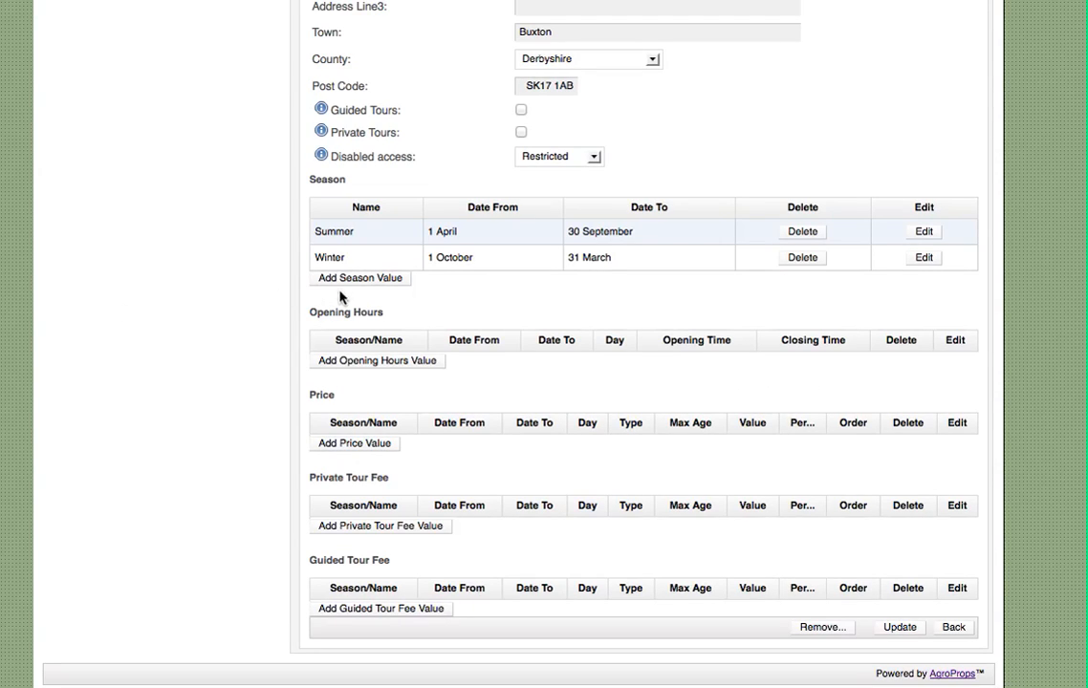
Start a new opening hours value for the service, named Summer, with a start date of 1 April
{"action": "left_click", "coordinate": [380, 364]}
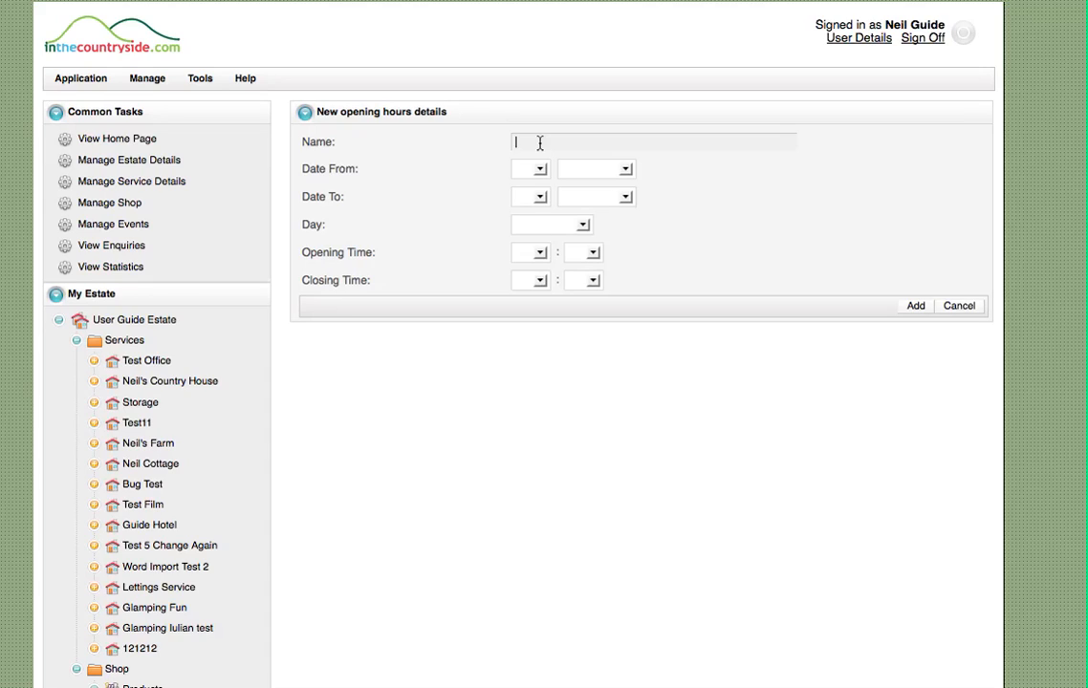
{"action": "type", "text": "Summer"}
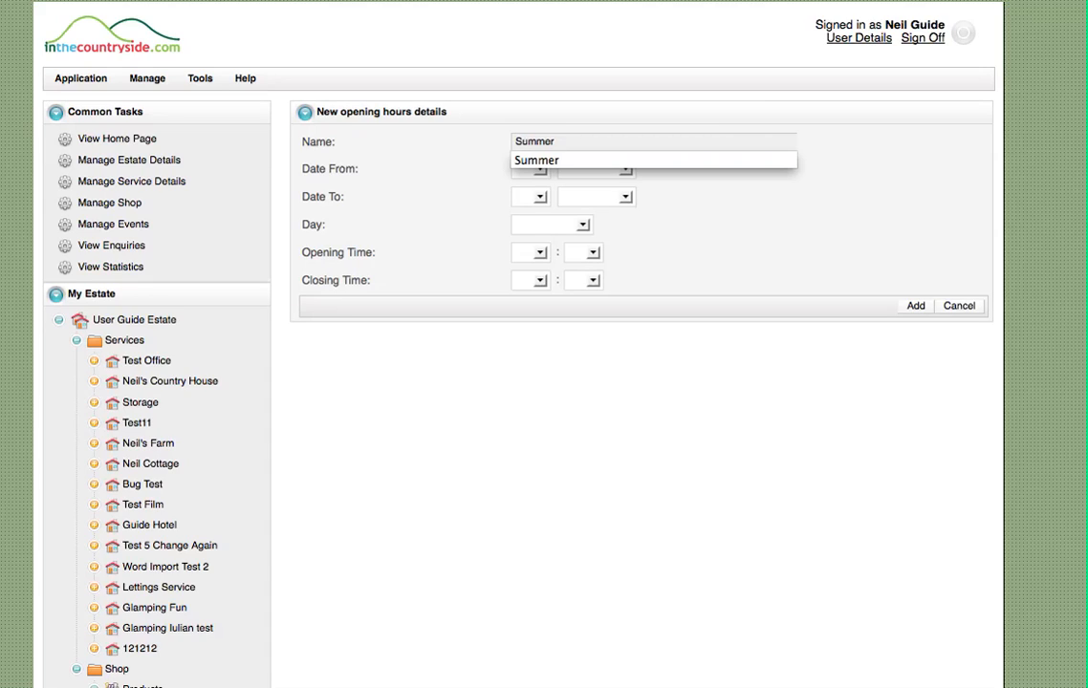
{"action": "key", "text": "Tab"}
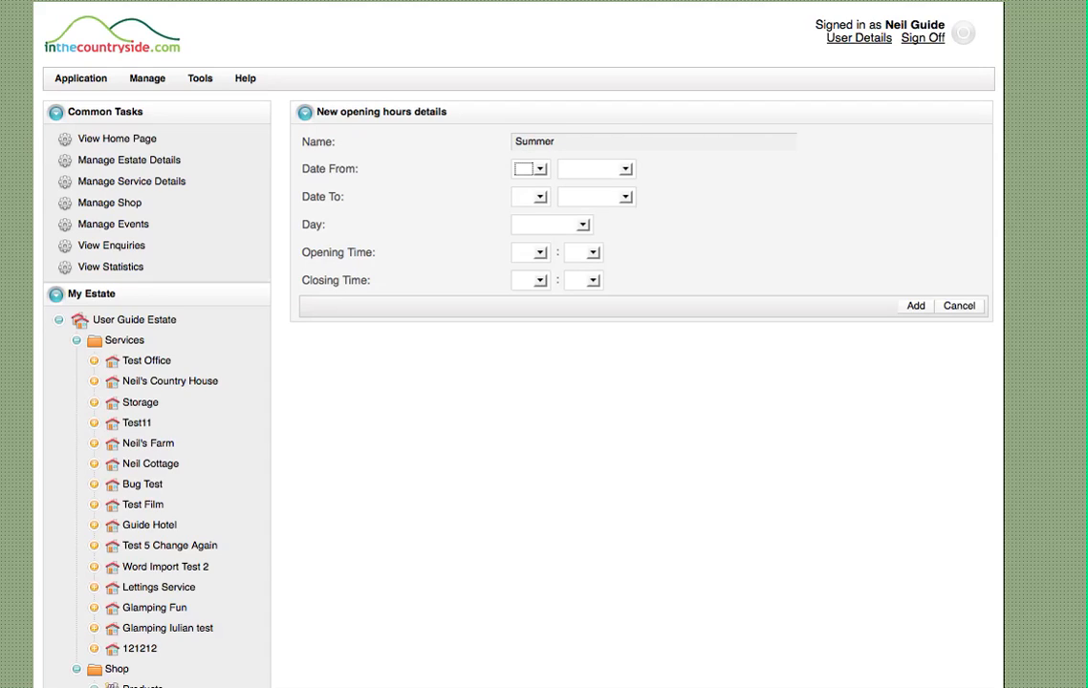
{"action": "left_click", "coordinate": [538, 169]}
{"action": "left_click", "coordinate": [525, 193]}
{"action": "left_click", "coordinate": [588, 169]}
{"action": "left_click", "coordinate": [588, 170]}
{"action": "left_click", "coordinate": [588, 169]}
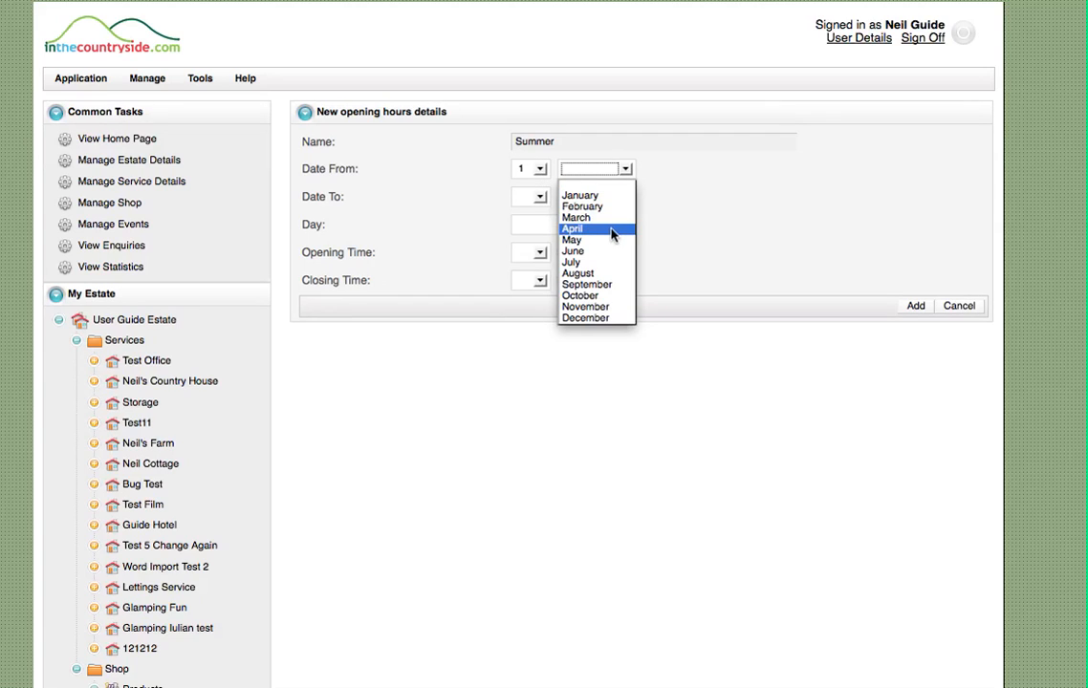
{"action": "left_click", "coordinate": [609, 234]}
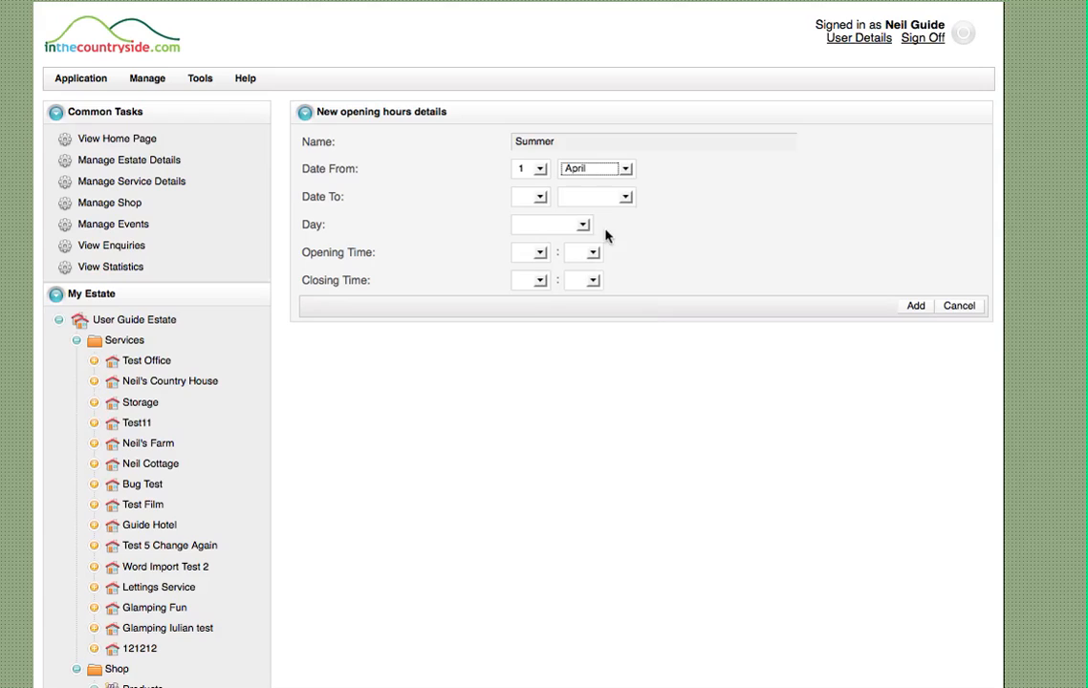
Set the Summer opening hours' end date to 30 September and apply them to the Weekend
{"action": "left_click", "coordinate": [540, 198]}
{"action": "scroll", "coordinate": [531, 382], "scroll_direction": "down", "scroll_amount": 4}
{"action": "left_click", "coordinate": [531, 413]}
{"action": "left_click", "coordinate": [627, 197]}
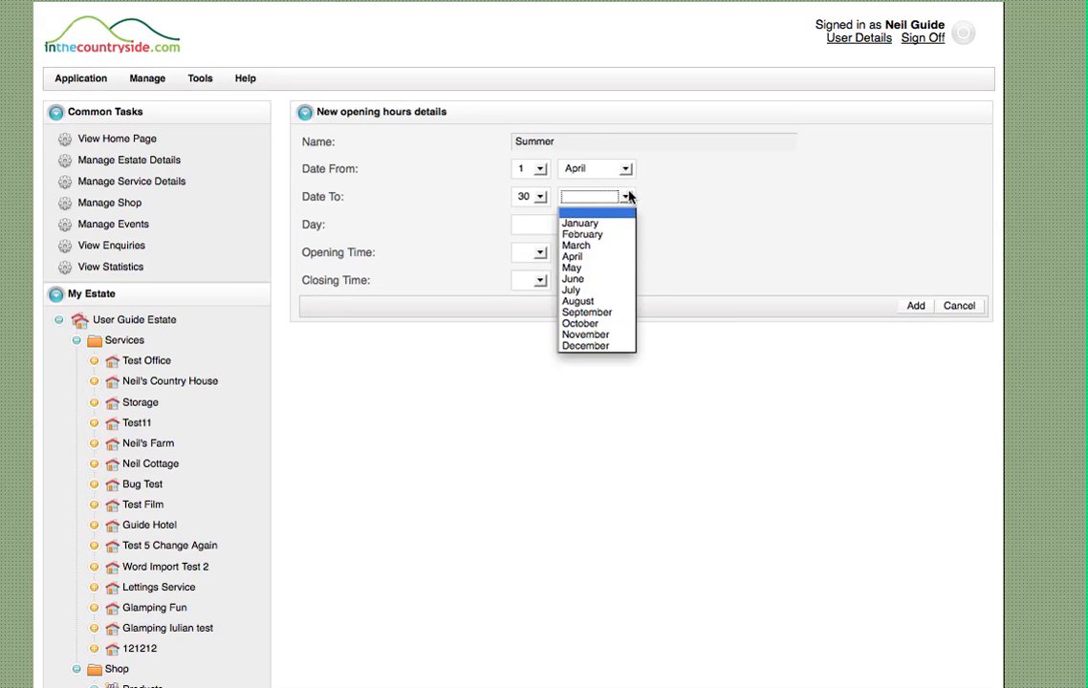
{"action": "left_click", "coordinate": [590, 318]}
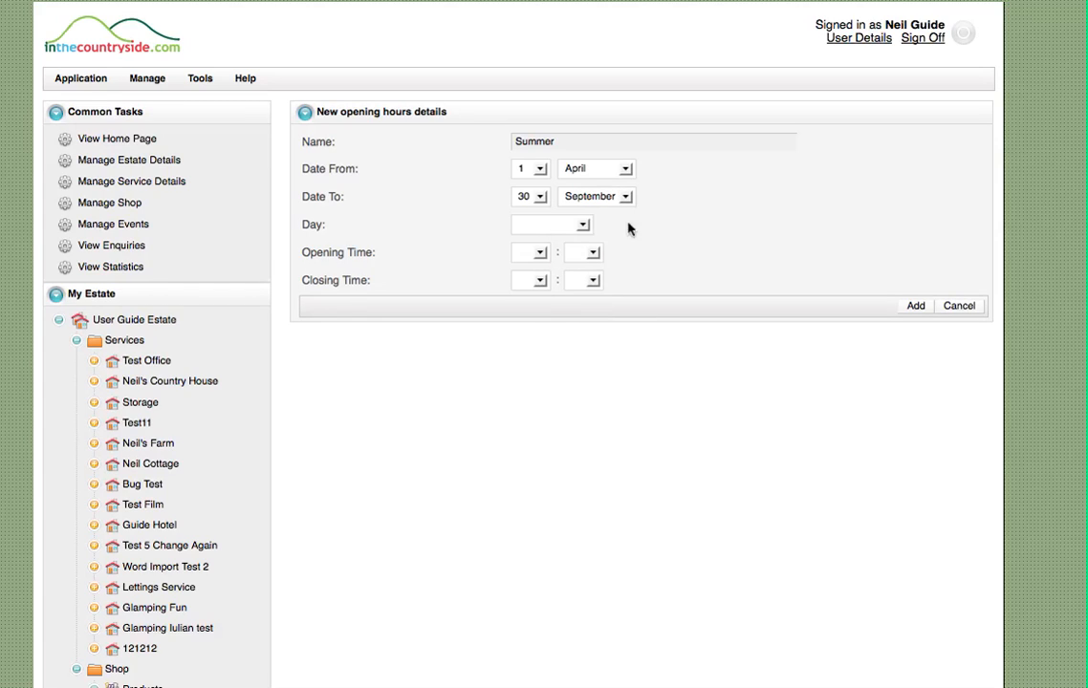
{"action": "left_click", "coordinate": [576, 227]}
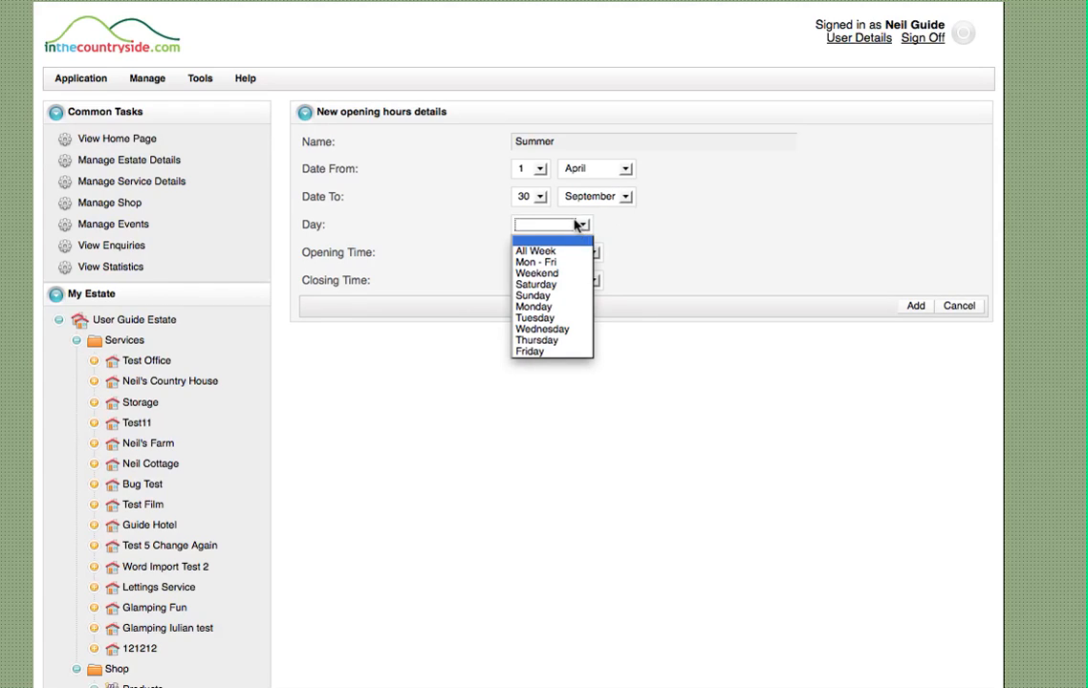
{"action": "left_click", "coordinate": [538, 273]}
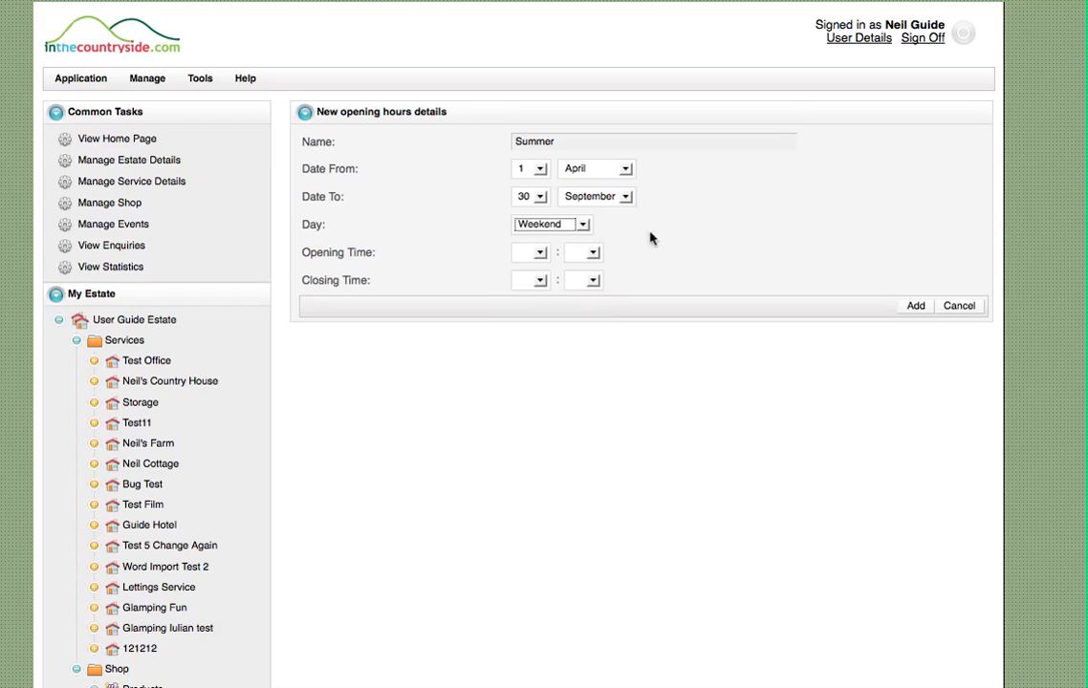
Set the weekend opening time to 09:00 and closing time to 20:00, and add the opening hours to the service
{"action": "left_click", "coordinate": [541, 254]}
{"action": "left_click", "coordinate": [528, 381]}
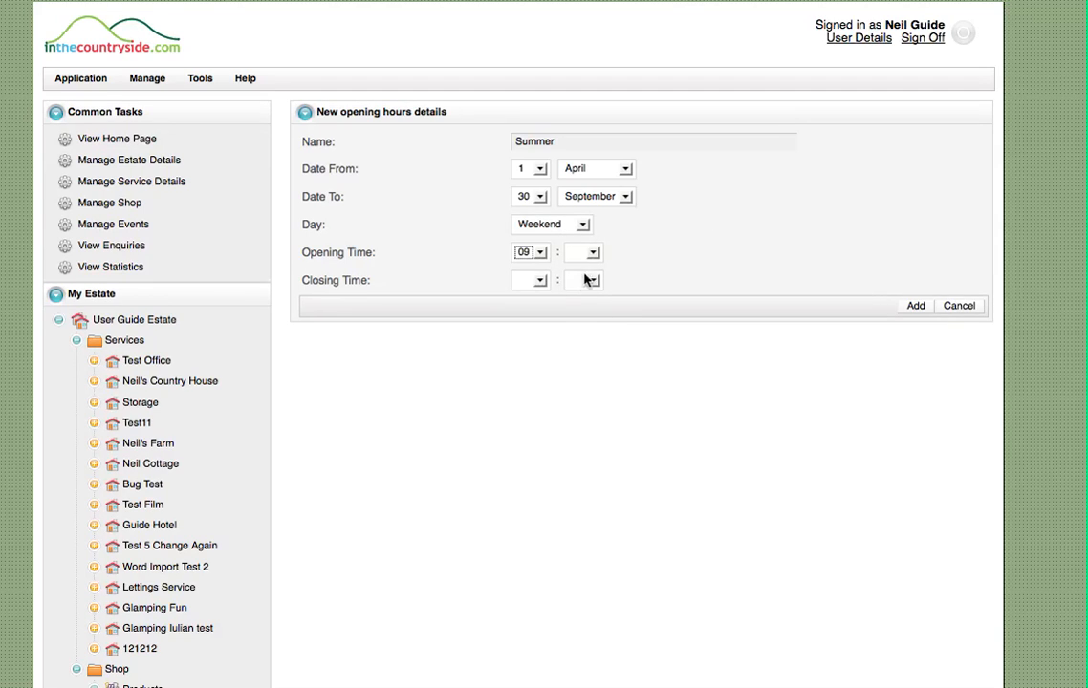
{"action": "left_click", "coordinate": [592, 252]}
{"action": "left_click", "coordinate": [577, 279]}
{"action": "left_click", "coordinate": [541, 280]}
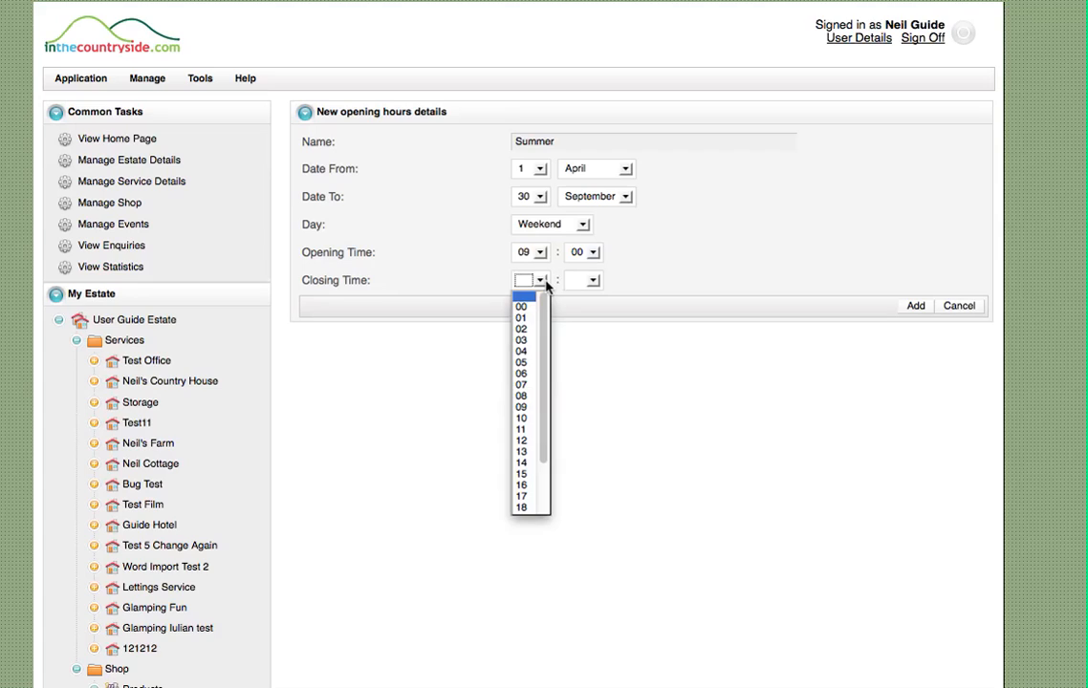
{"action": "scroll", "coordinate": [516, 454], "scroll_direction": "down", "scroll_amount": 2}
{"action": "left_click", "coordinate": [522, 464]}
{"action": "left_click", "coordinate": [593, 280]}
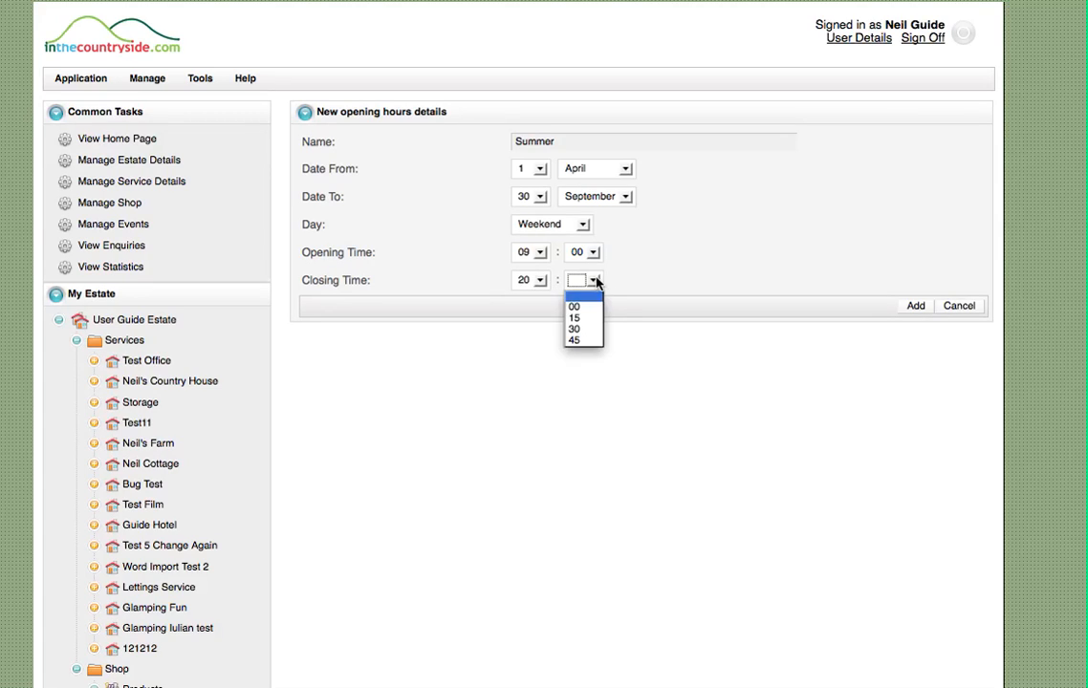
{"action": "left_click", "coordinate": [583, 307]}
{"action": "left_click", "coordinate": [916, 306]}
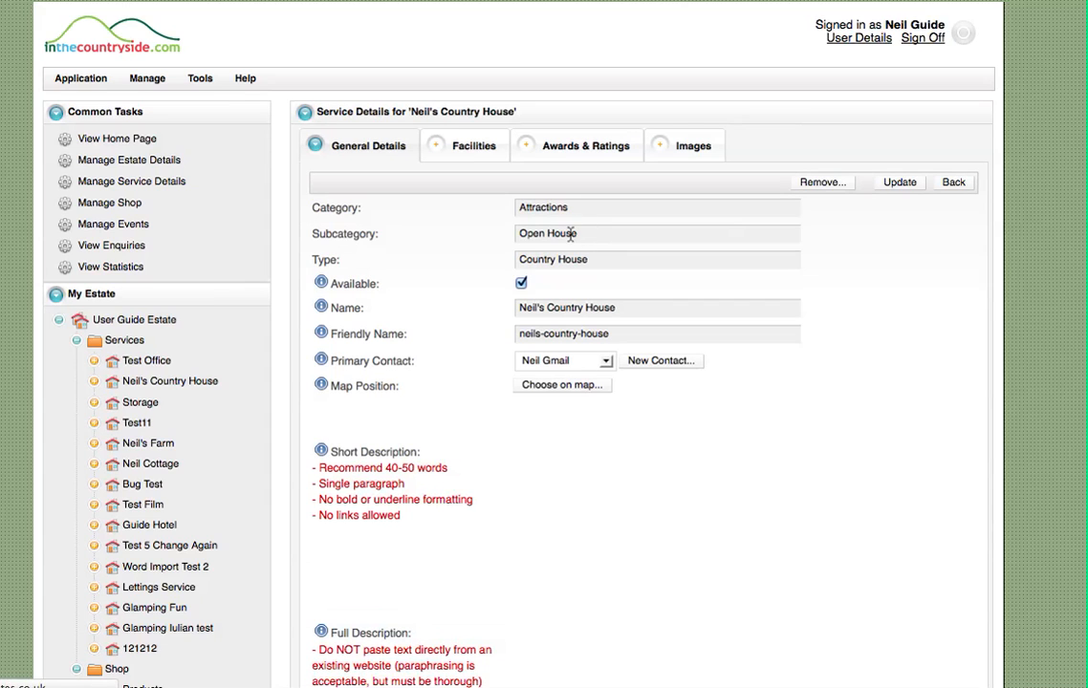
Start a second opening hours value for the service, named Summer, with a start date of 1 April
{"action": "scroll", "coordinate": [476, 338], "scroll_direction": "down", "scroll_amount": 10}
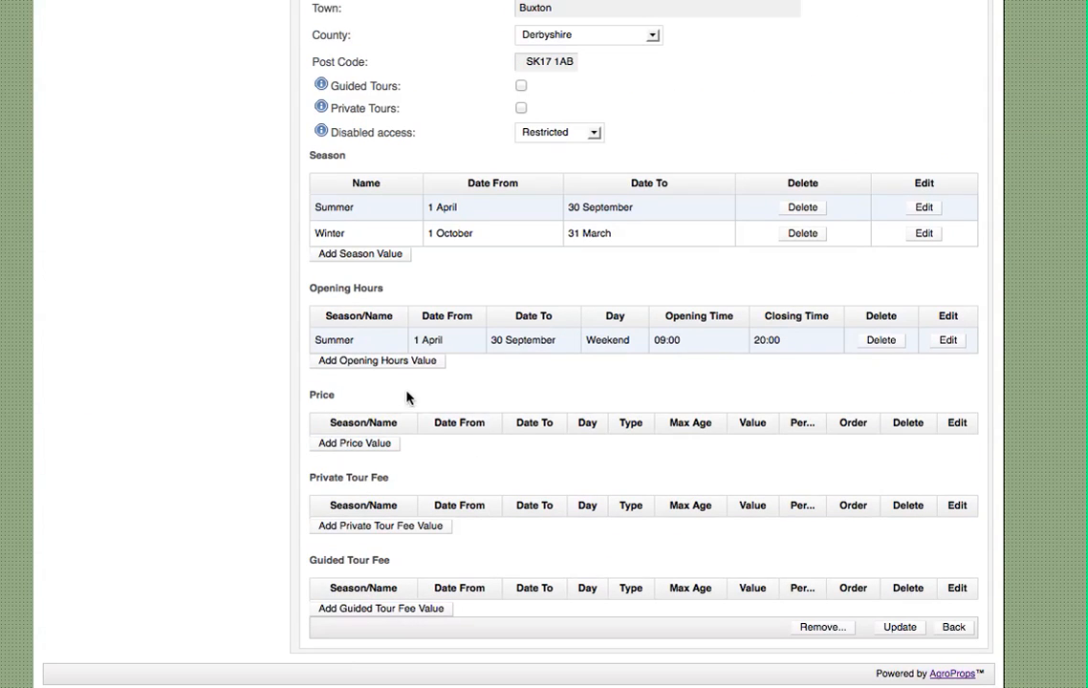
{"action": "left_click", "coordinate": [400, 367]}
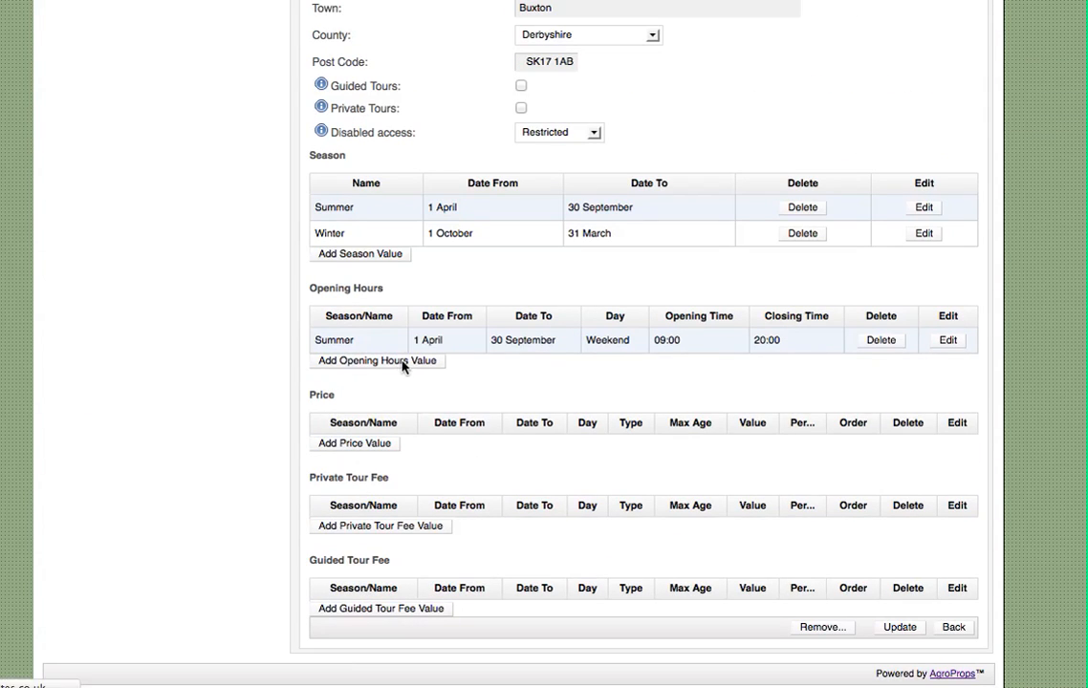
{"action": "left_click", "coordinate": [536, 143]}
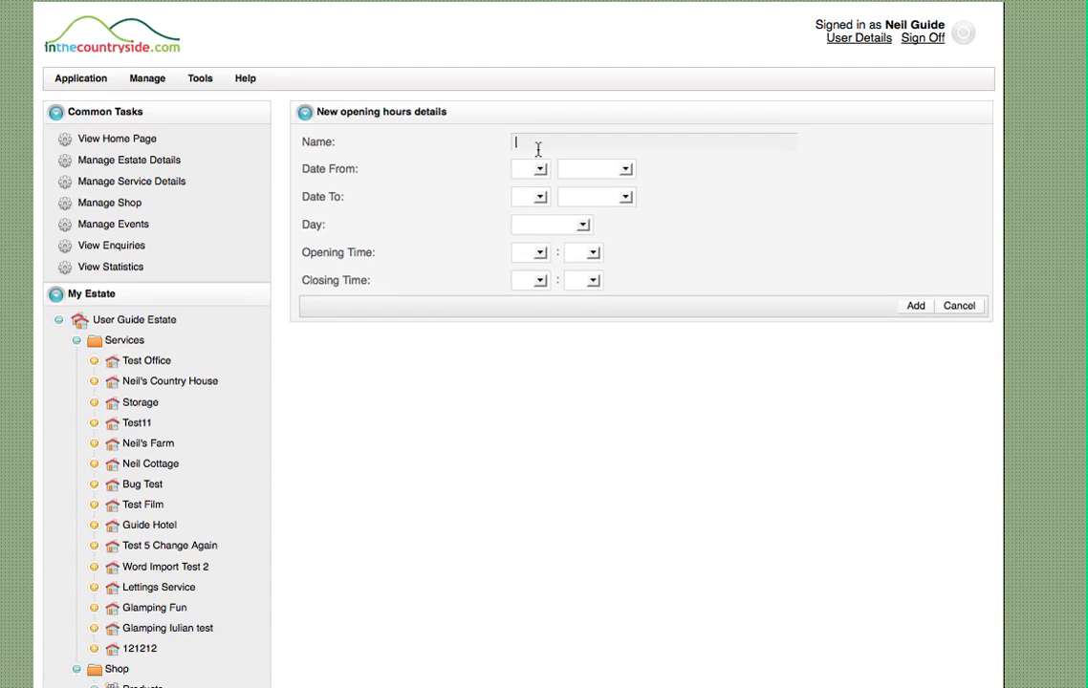
{"action": "type", "text": "Summer"}
{"action": "key", "text": "Tab"}
{"action": "left_click", "coordinate": [530, 168]}
{"action": "left_click", "coordinate": [525, 193]}
{"action": "left_click", "coordinate": [592, 168]}
{"action": "left_click", "coordinate": [588, 230]}
Set the second Summer entry's end date to 30 September and its day to Mon - Fri
{"action": "left_click", "coordinate": [530, 196]}
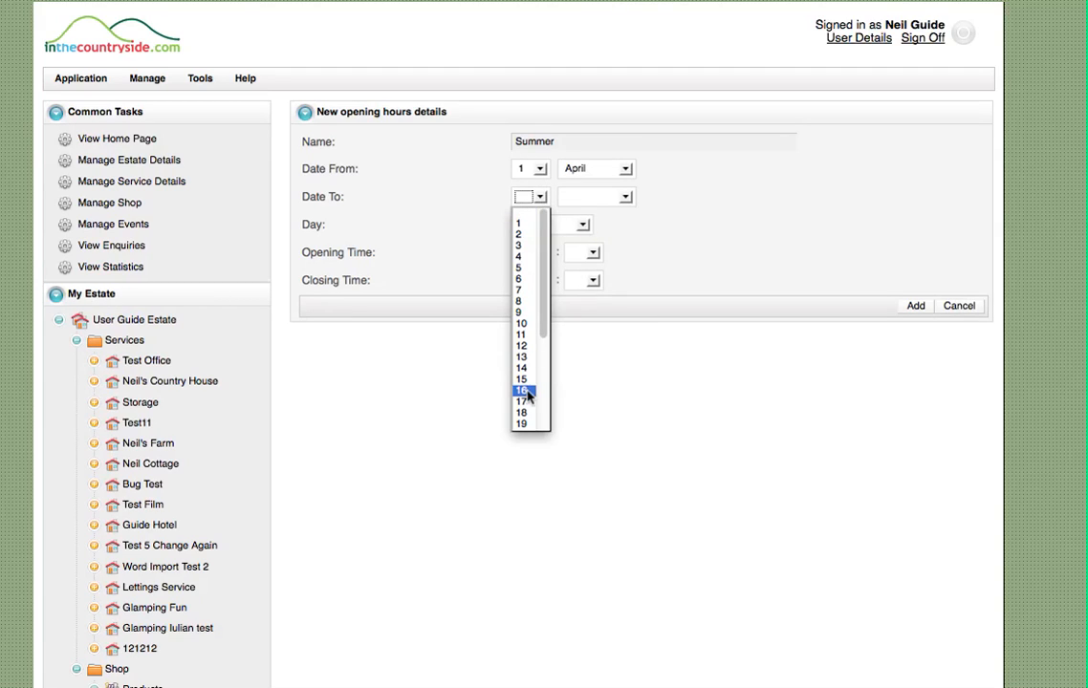
{"action": "scroll", "coordinate": [526, 394], "scroll_direction": "down", "scroll_amount": 4}
{"action": "left_click", "coordinate": [523, 421]}
{"action": "left_click", "coordinate": [603, 198]}
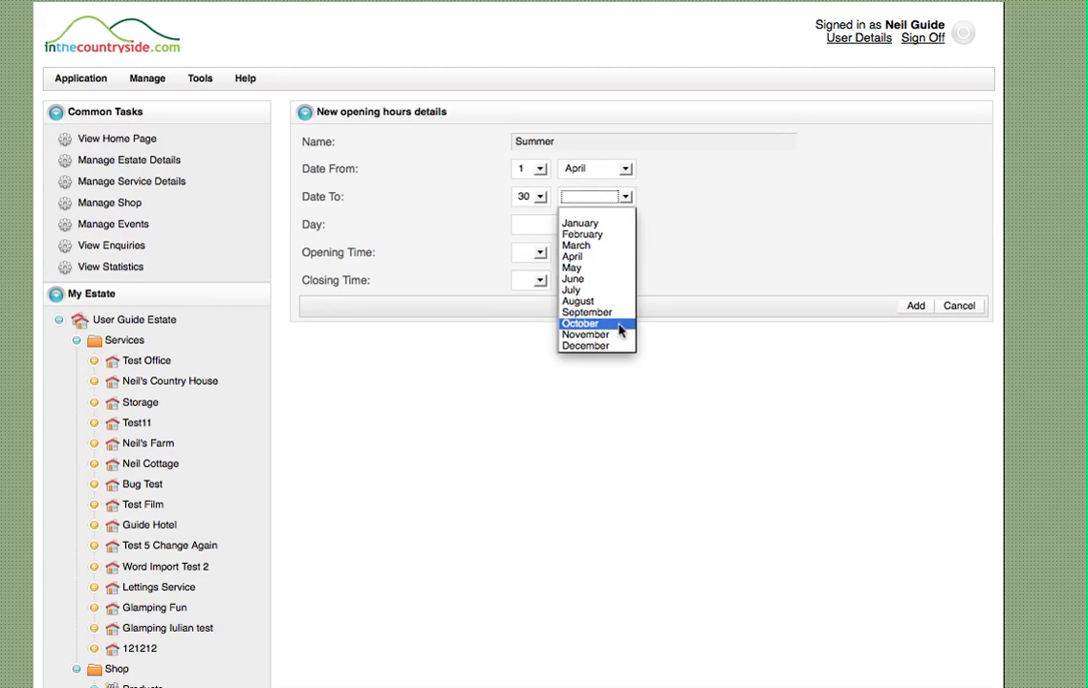
{"action": "left_click", "coordinate": [591, 313]}
{"action": "left_click", "coordinate": [579, 225]}
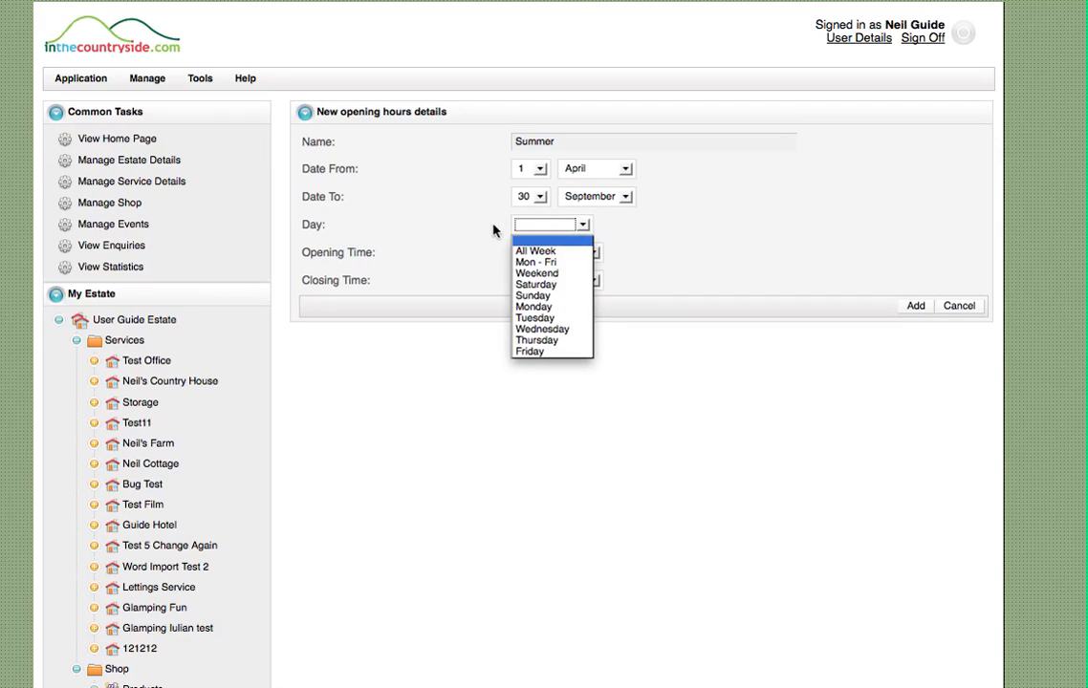
{"action": "left_click", "coordinate": [528, 262]}
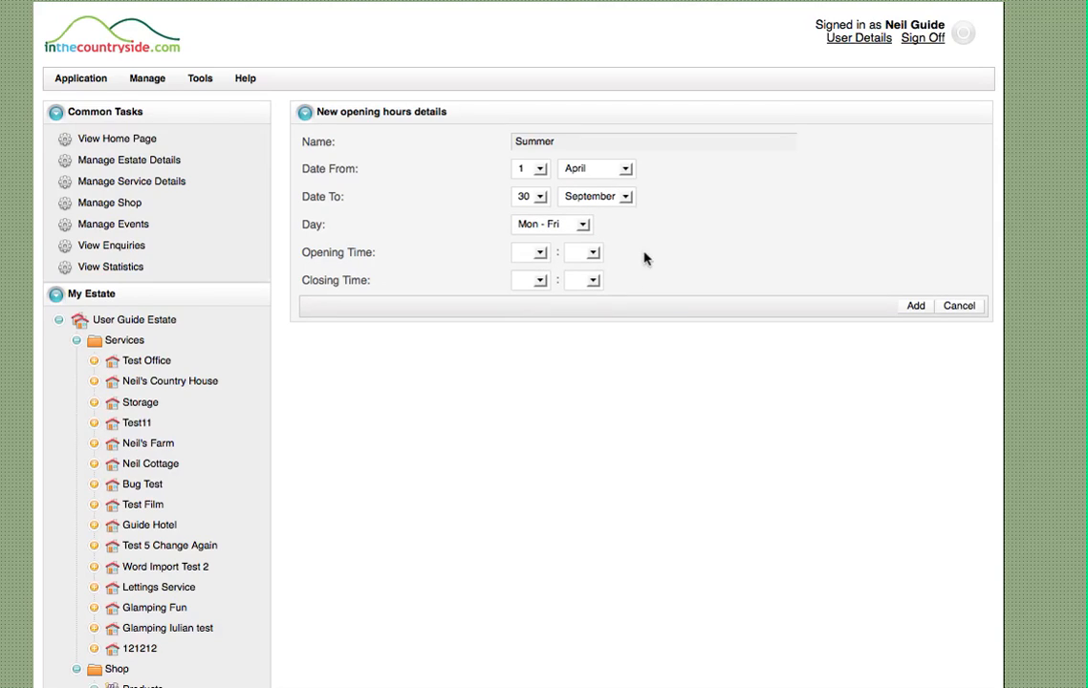
Set the Mon - Fri opening time to 10:00 and closing time to 18:00, and add the entry to the service
{"action": "left_click", "coordinate": [540, 252]}
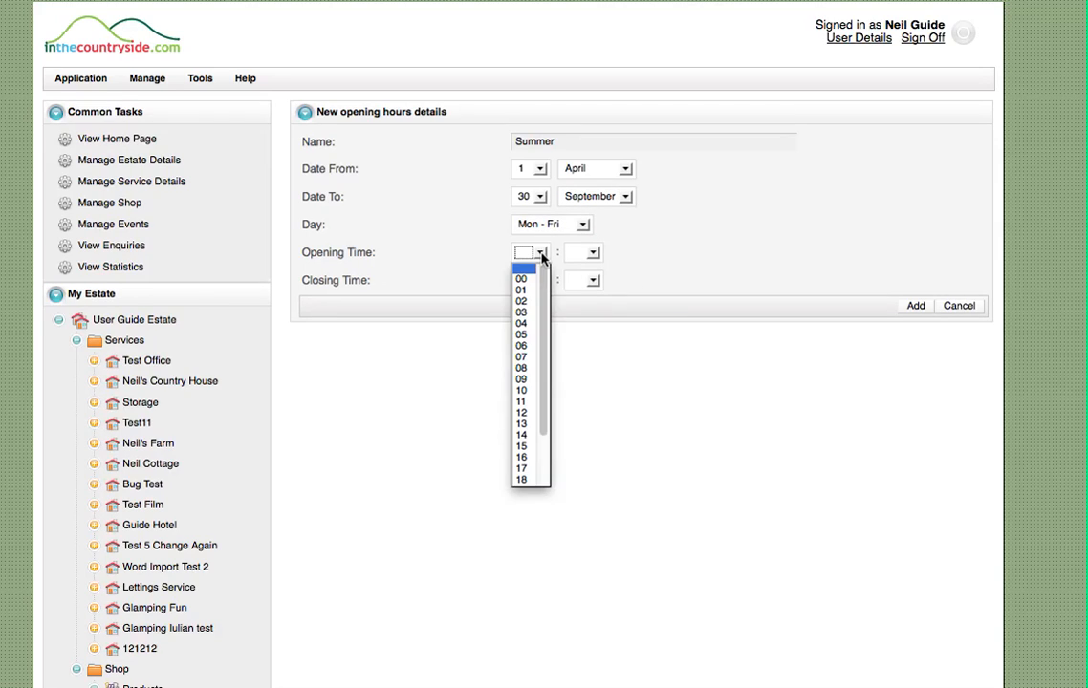
{"action": "left_click", "coordinate": [525, 391]}
{"action": "left_click", "coordinate": [594, 252]}
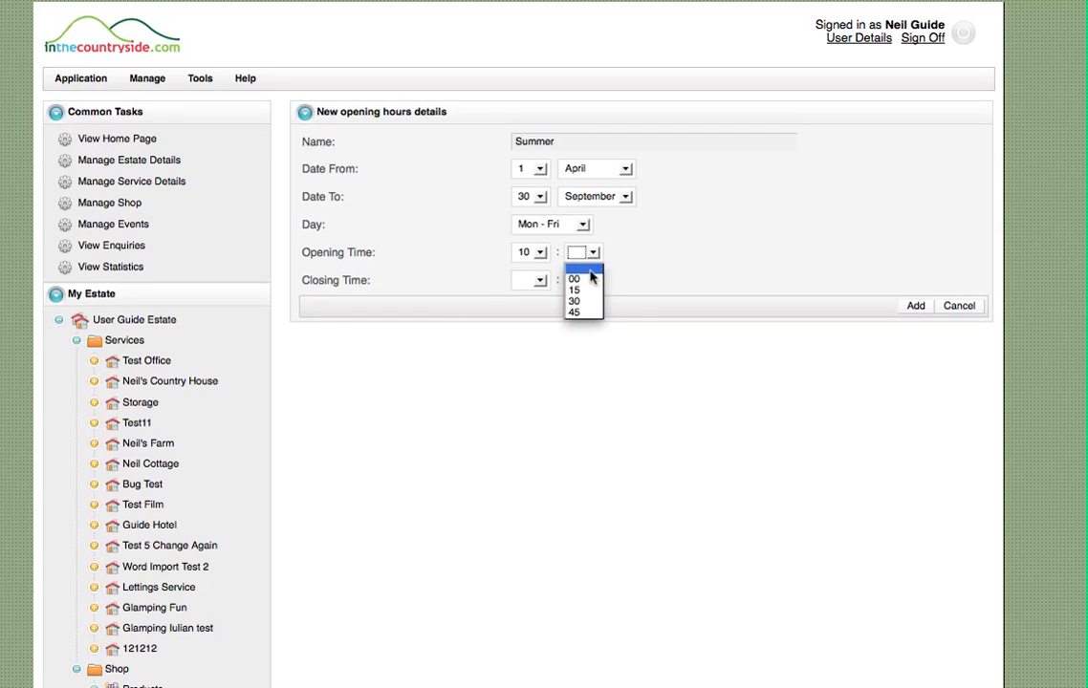
{"action": "left_click", "coordinate": [590, 278]}
{"action": "left_click", "coordinate": [540, 280]}
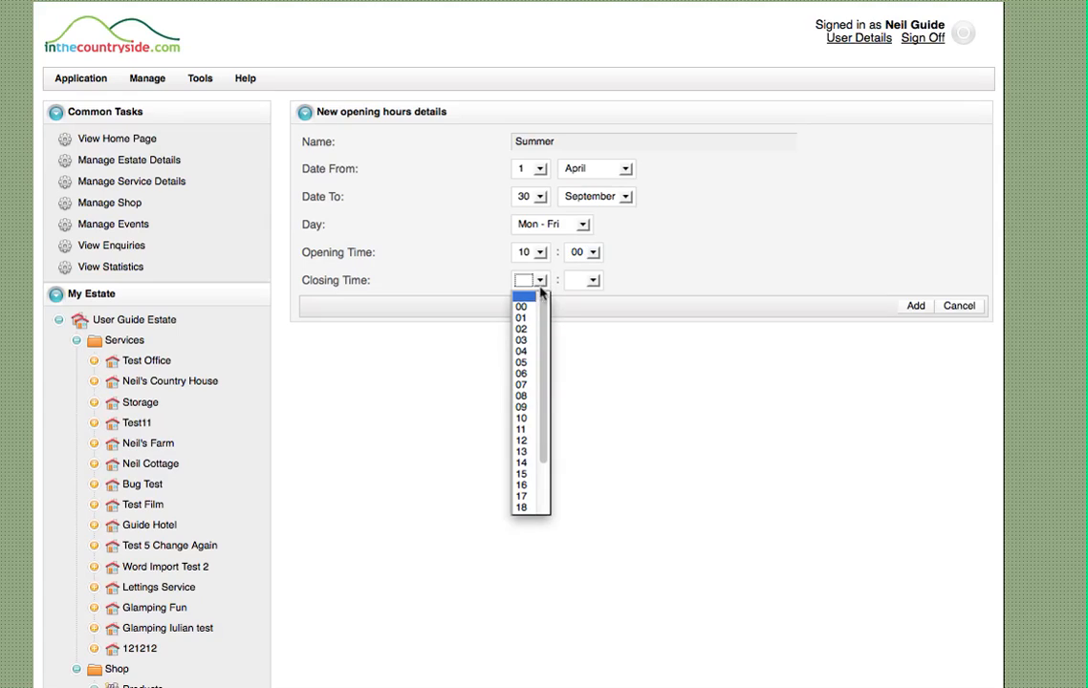
{"action": "left_click", "coordinate": [524, 506]}
{"action": "left_click", "coordinate": [592, 280]}
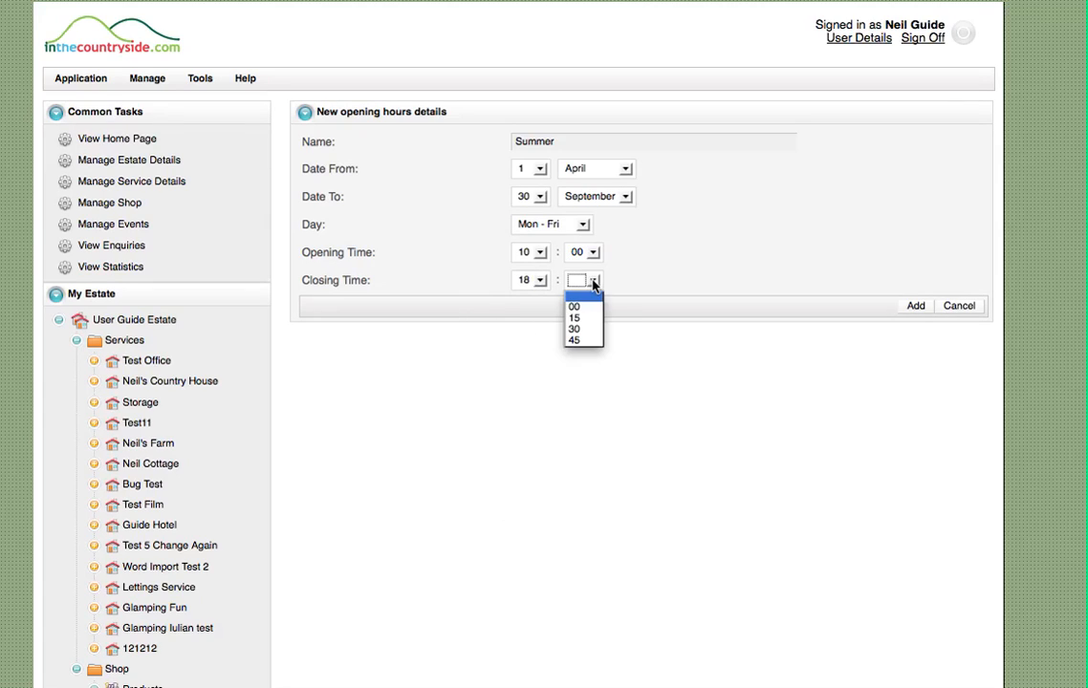
{"action": "left_click", "coordinate": [586, 309]}
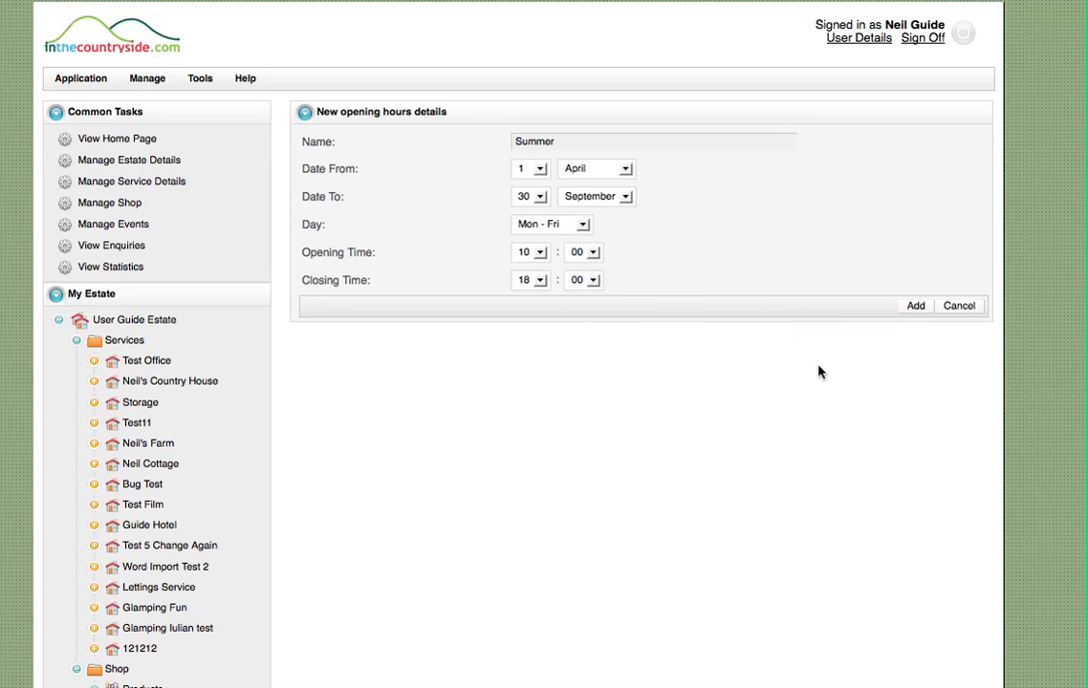
{"action": "left_click", "coordinate": [915, 307]}
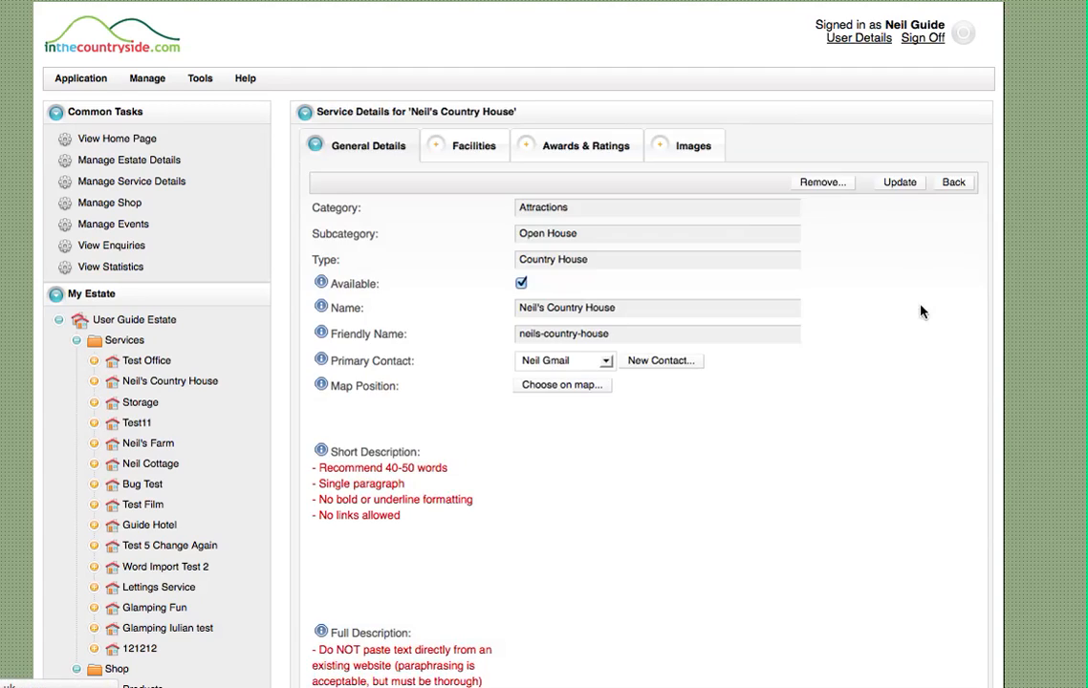
Start another opening hours value for the service, named Winter, with a start date of 1 October
{"action": "scroll", "coordinate": [503, 370], "scroll_direction": "down", "scroll_amount": 6}
{"action": "scroll", "coordinate": [501, 370], "scroll_direction": "down", "scroll_amount": 3}
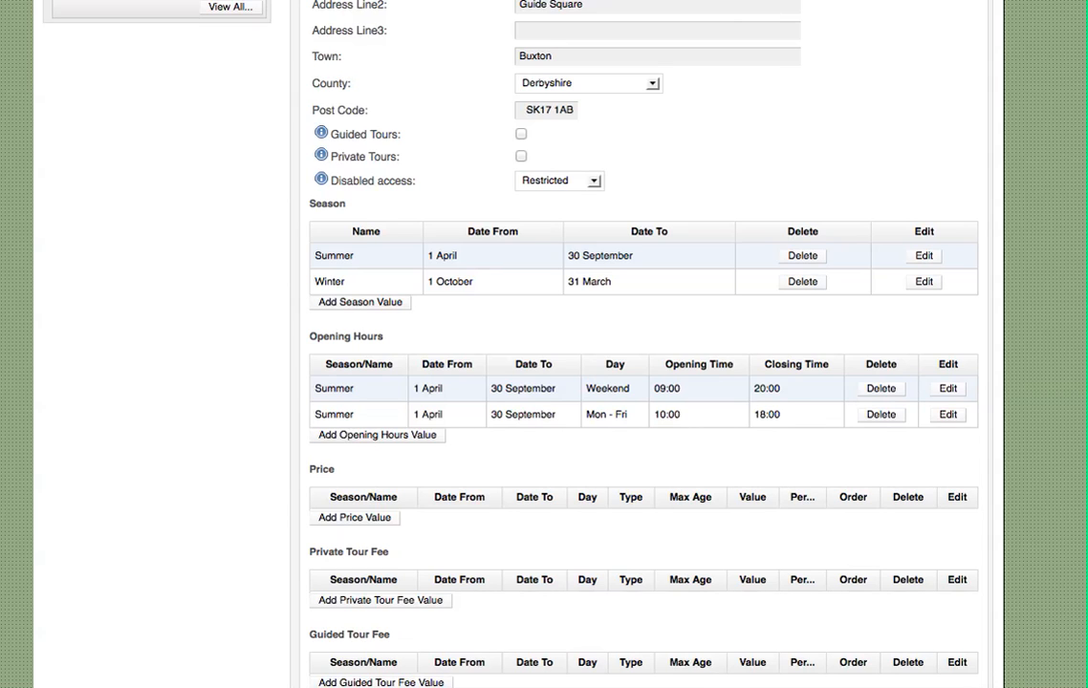
{"action": "left_click", "coordinate": [390, 437]}
{"action": "type", "text": "Wi"}
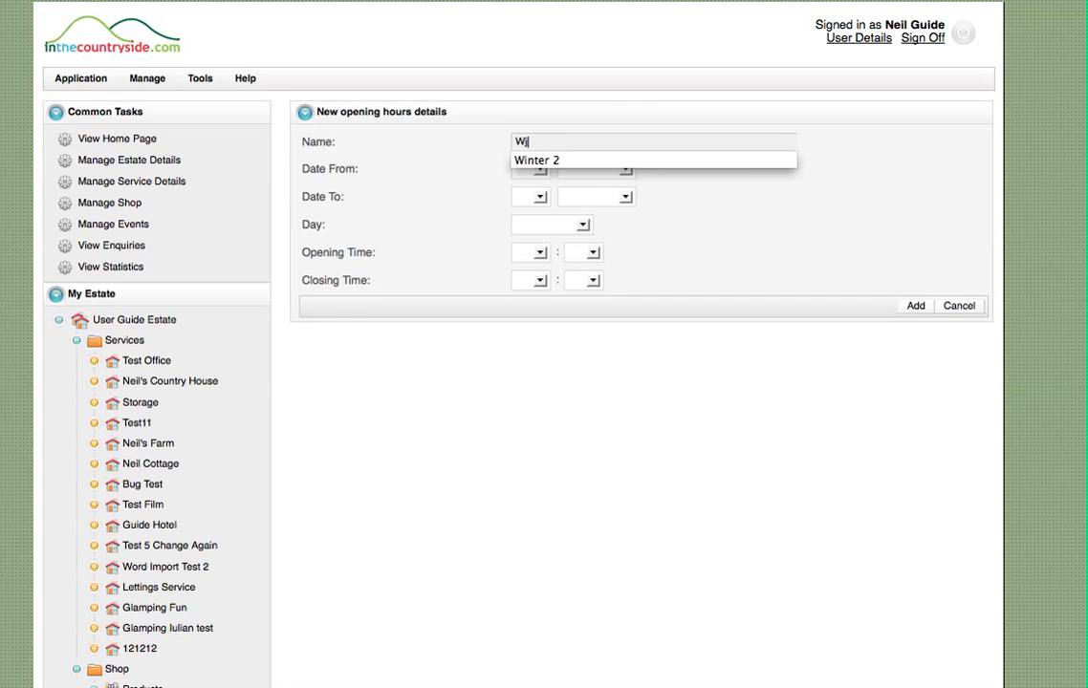
{"action": "type", "text": "nt"}
{"action": "key", "text": "BackSpace"}
{"action": "key", "text": "BackSpace"}
{"action": "key", "text": "Tab"}
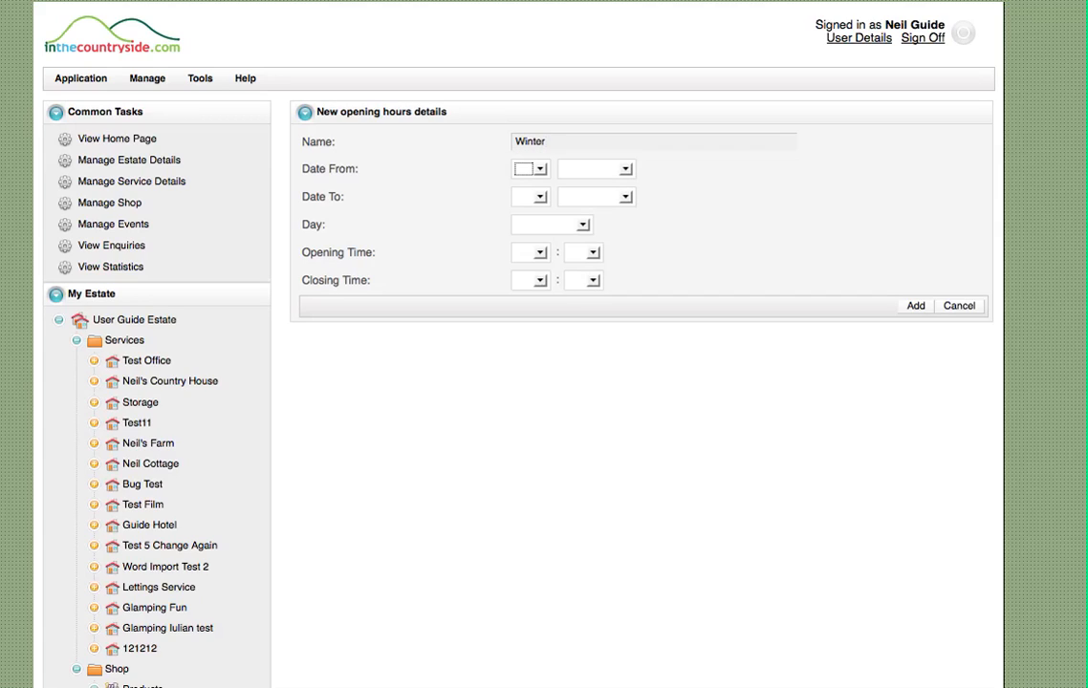
{"action": "left_click", "coordinate": [539, 169]}
{"action": "left_click", "coordinate": [522, 197]}
{"action": "left_click", "coordinate": [623, 169]}
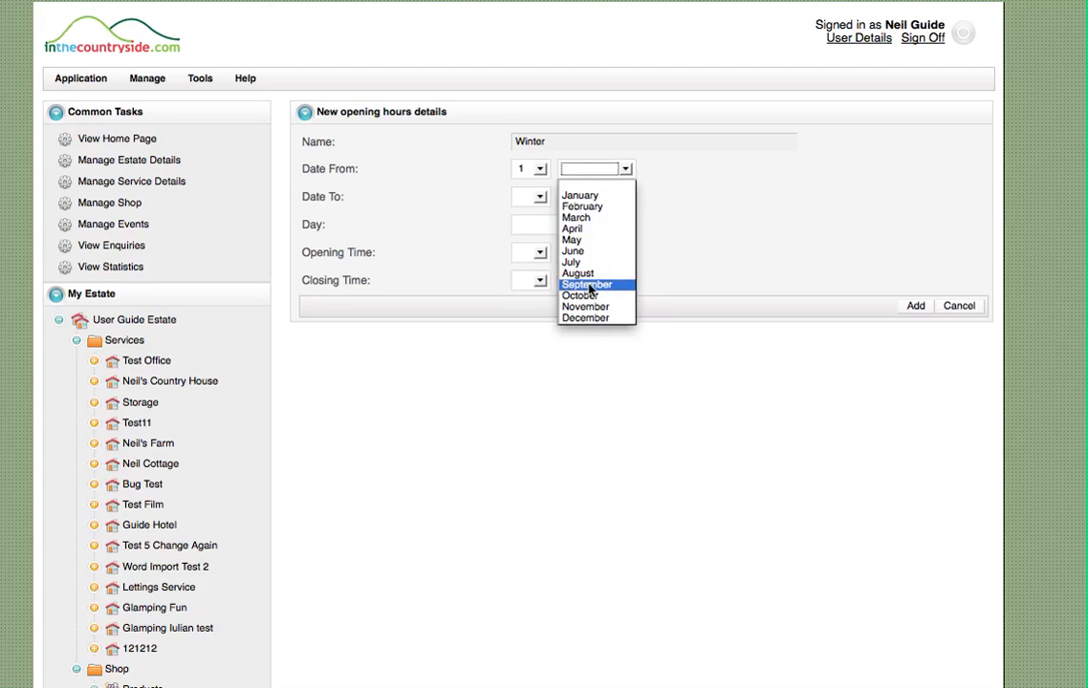
{"action": "left_click", "coordinate": [587, 295]}
Set the Winter opening hours' end date to 31 March and apply them to All Week
{"action": "left_click", "coordinate": [540, 197]}
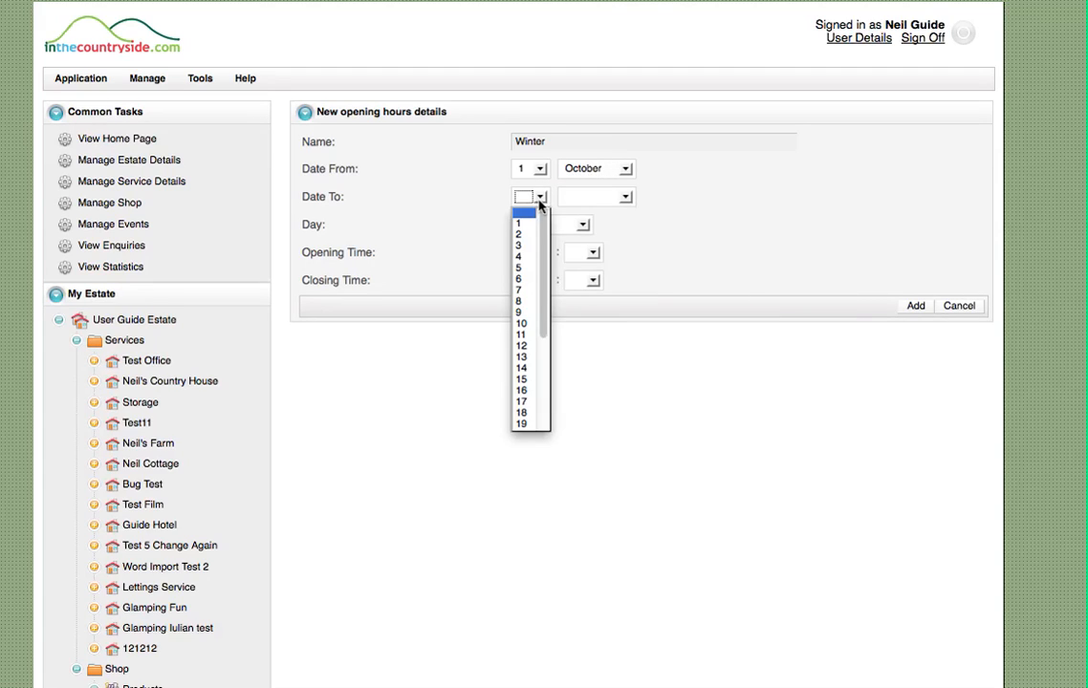
{"action": "left_click", "coordinate": [524, 424]}
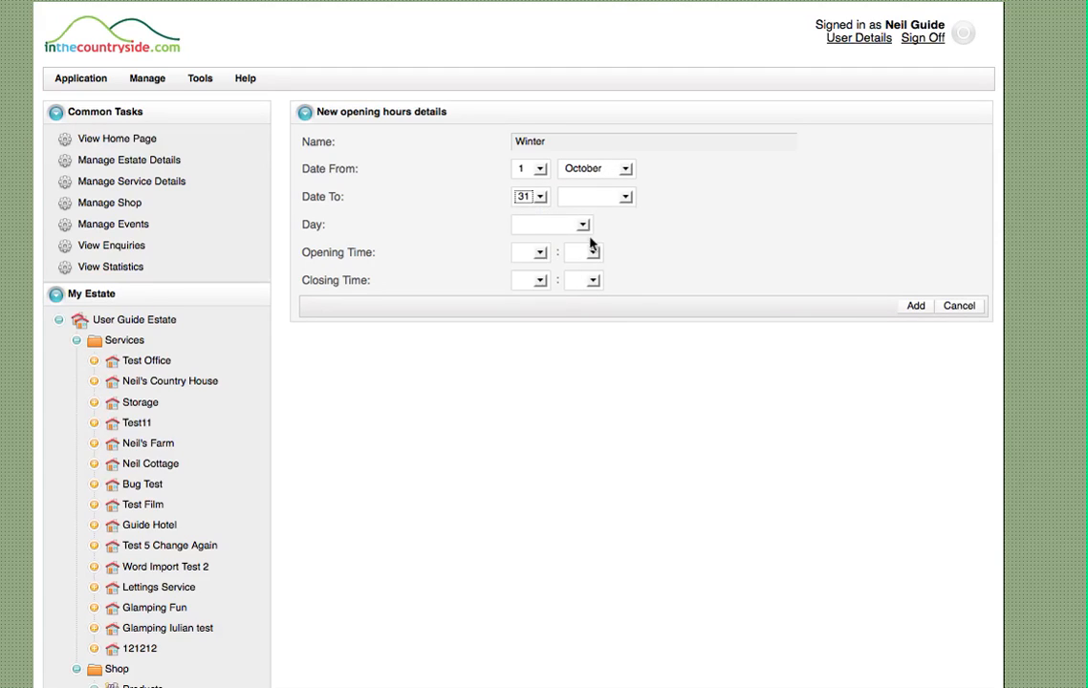
{"action": "left_click", "coordinate": [594, 196]}
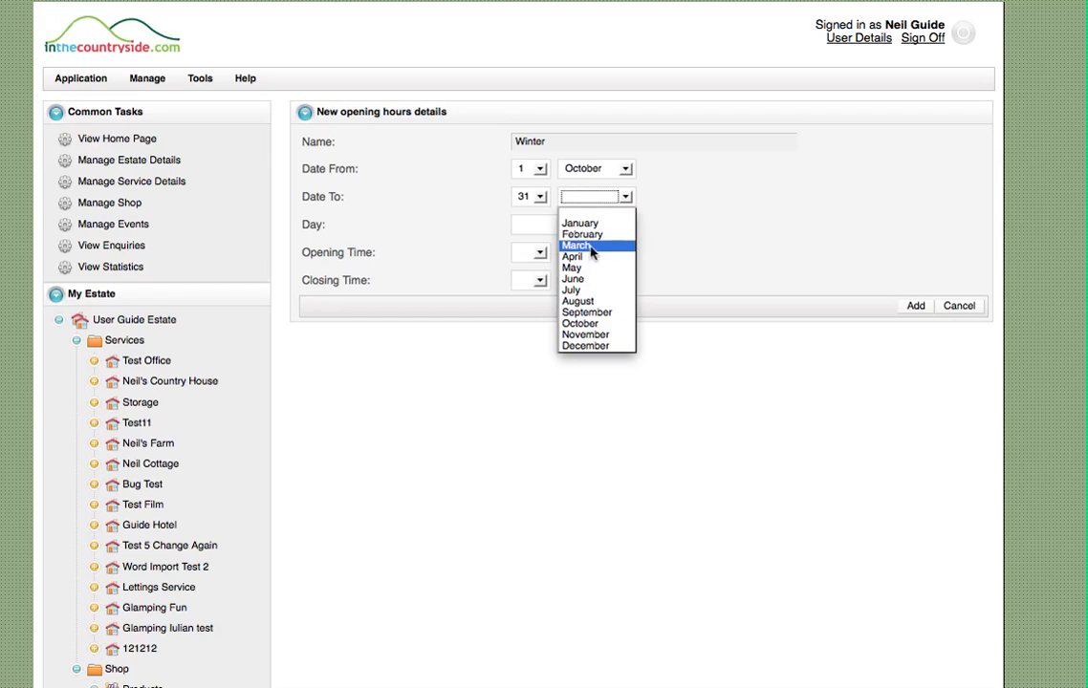
{"action": "left_click", "coordinate": [591, 246]}
{"action": "left_click", "coordinate": [561, 225]}
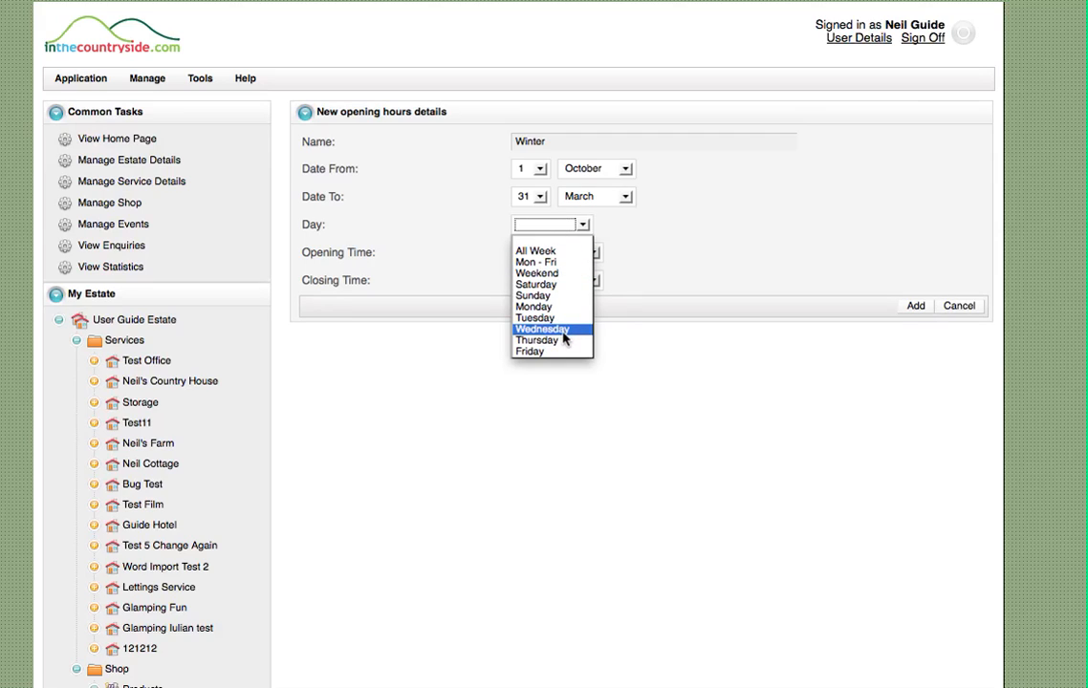
{"action": "left_click", "coordinate": [545, 252]}
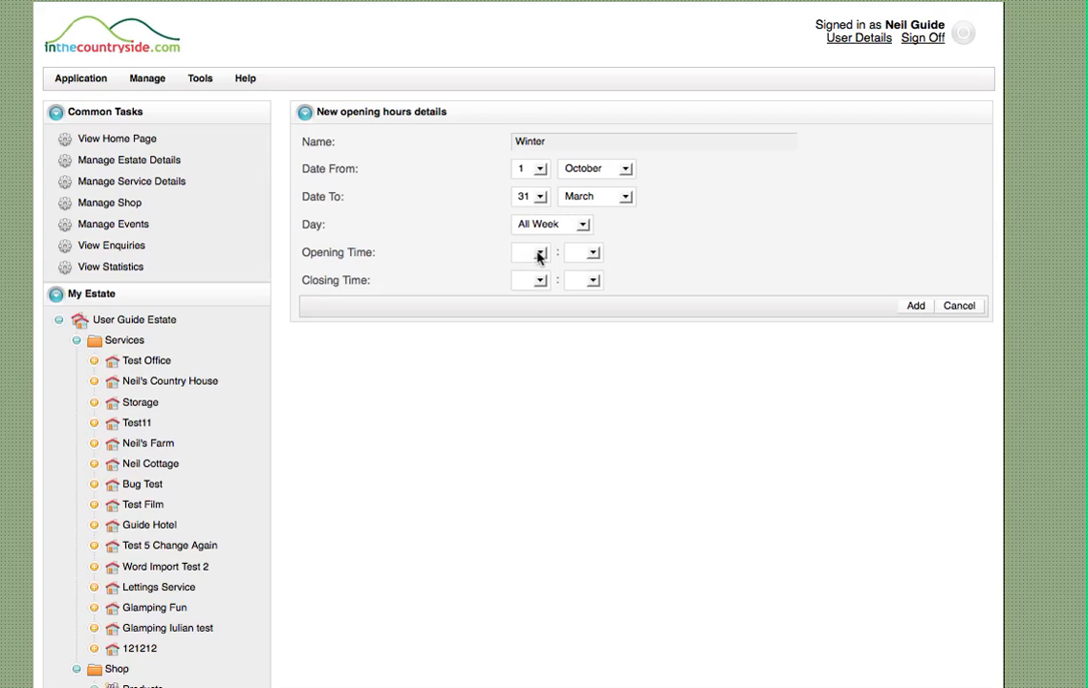
Set the Winter opening time to 11:00 and closing time to 16:00, and add the entry to the service
{"action": "left_click", "coordinate": [539, 253]}
{"action": "left_click", "coordinate": [540, 255]}
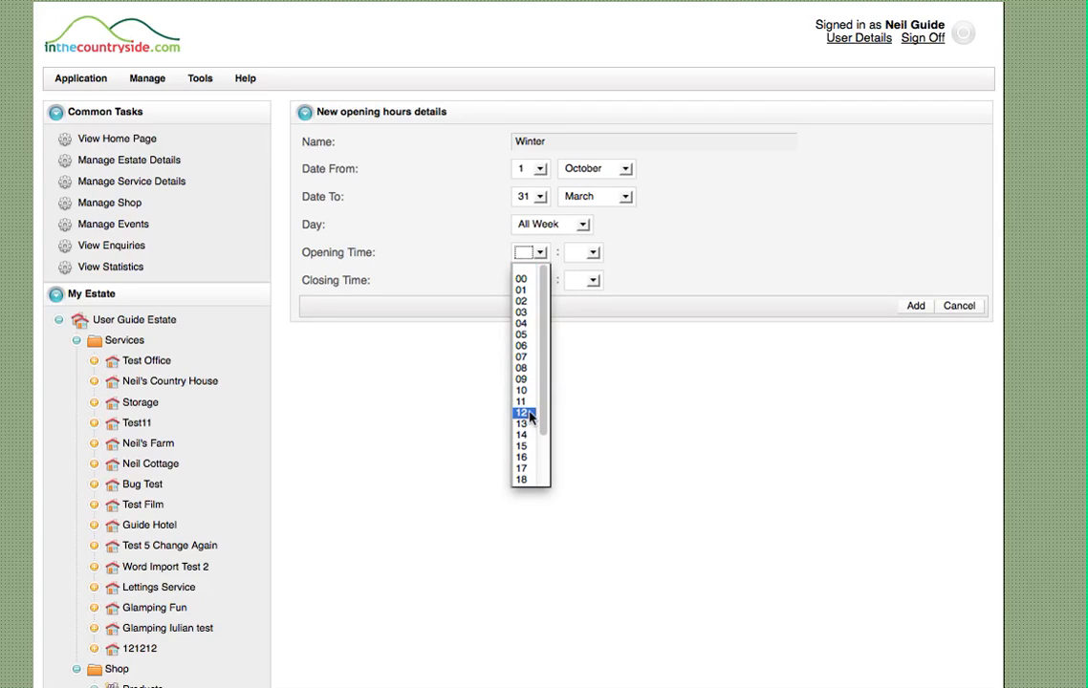
{"action": "left_click", "coordinate": [525, 409]}
{"action": "left_click", "coordinate": [592, 253]}
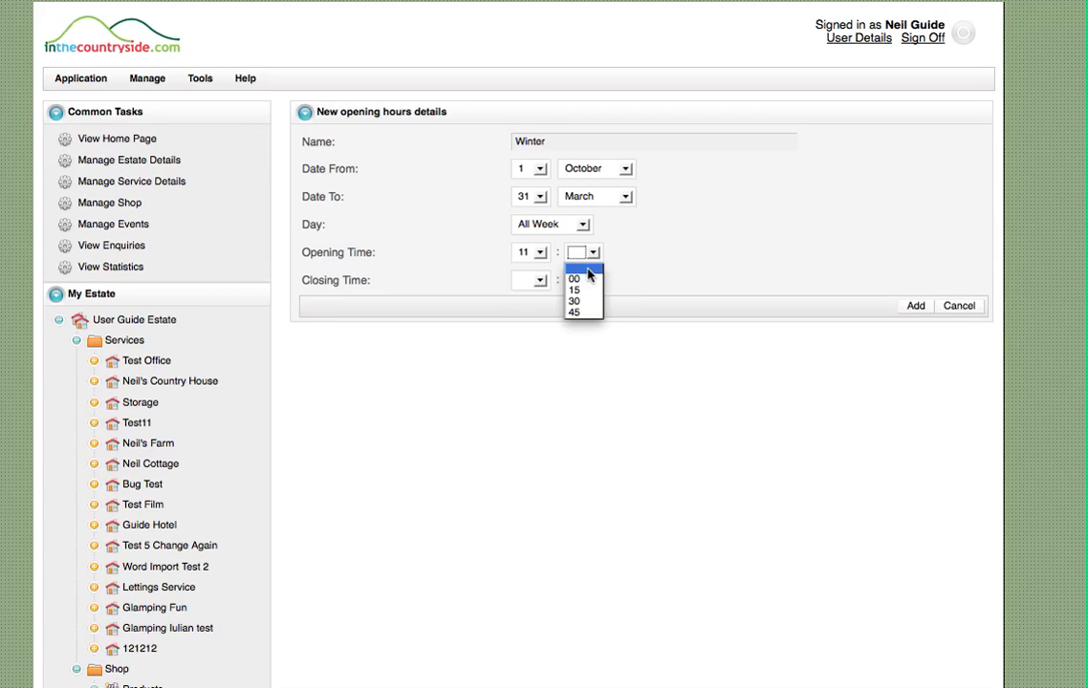
{"action": "left_click", "coordinate": [580, 278]}
{"action": "left_click", "coordinate": [541, 281]}
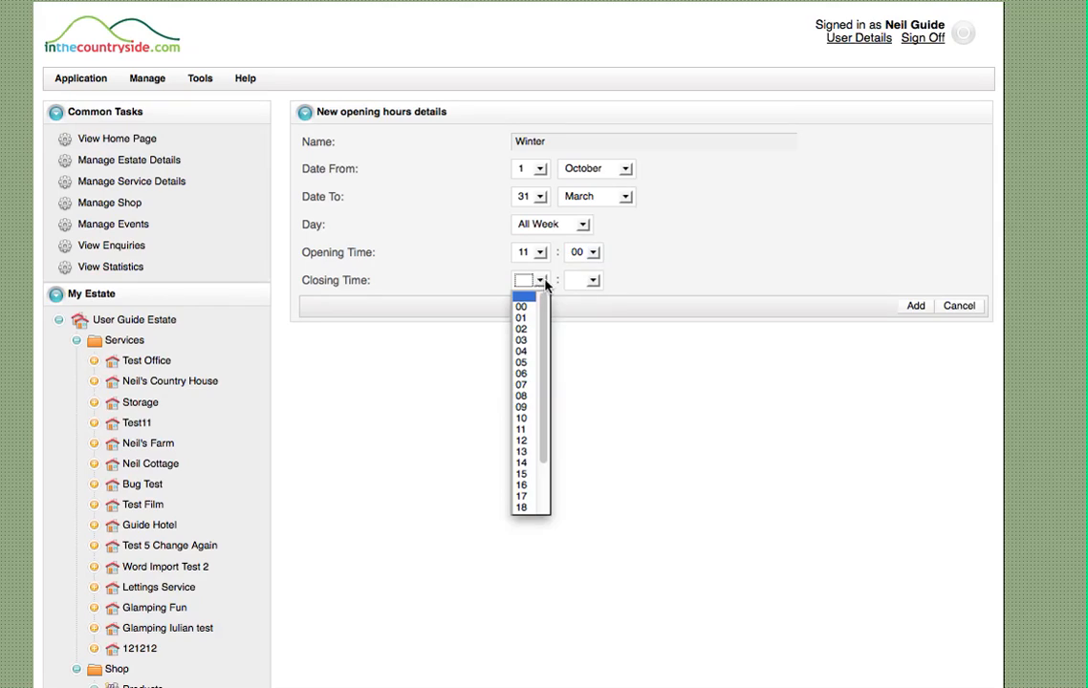
{"action": "left_click", "coordinate": [524, 486]}
{"action": "left_click", "coordinate": [593, 281]}
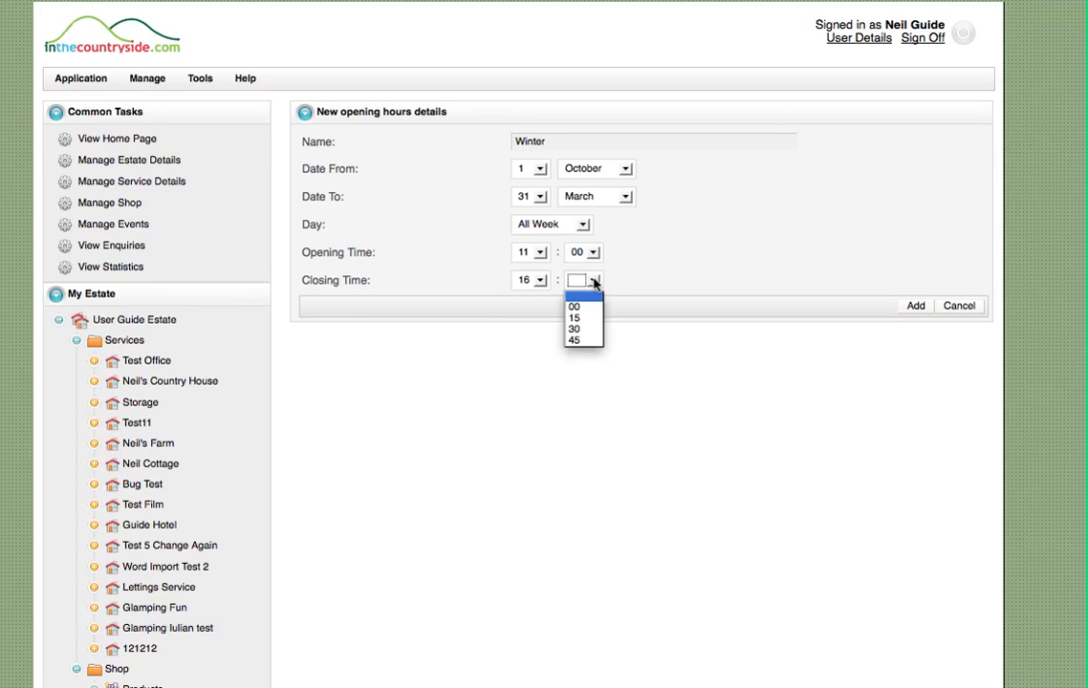
{"action": "left_click", "coordinate": [585, 306]}
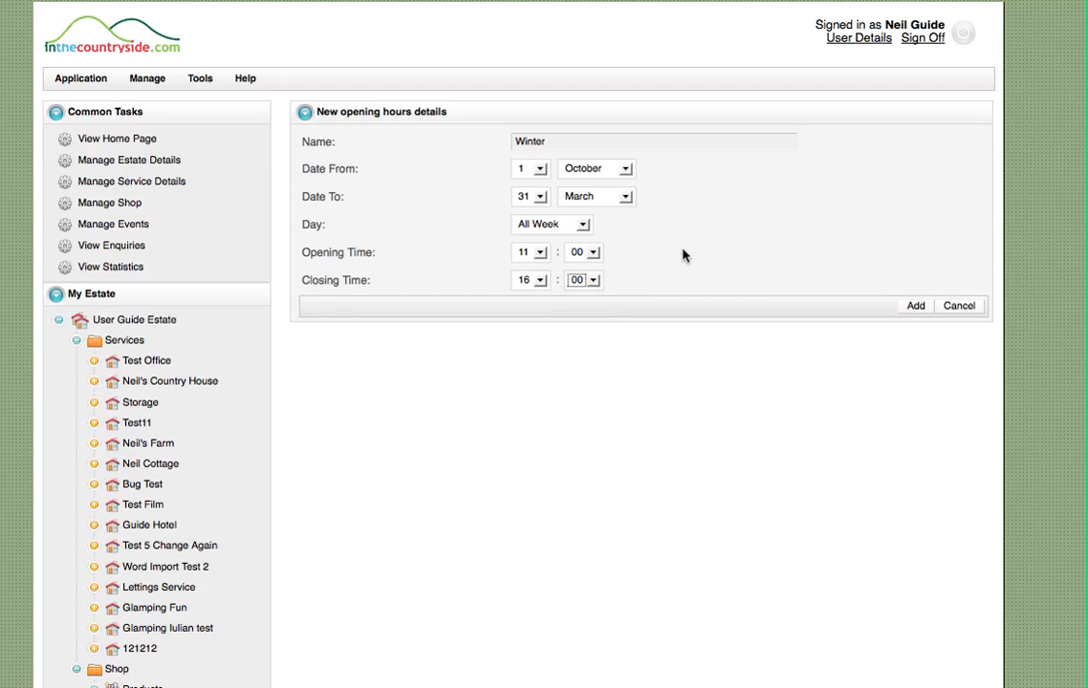
{"action": "left_click", "coordinate": [910, 307]}
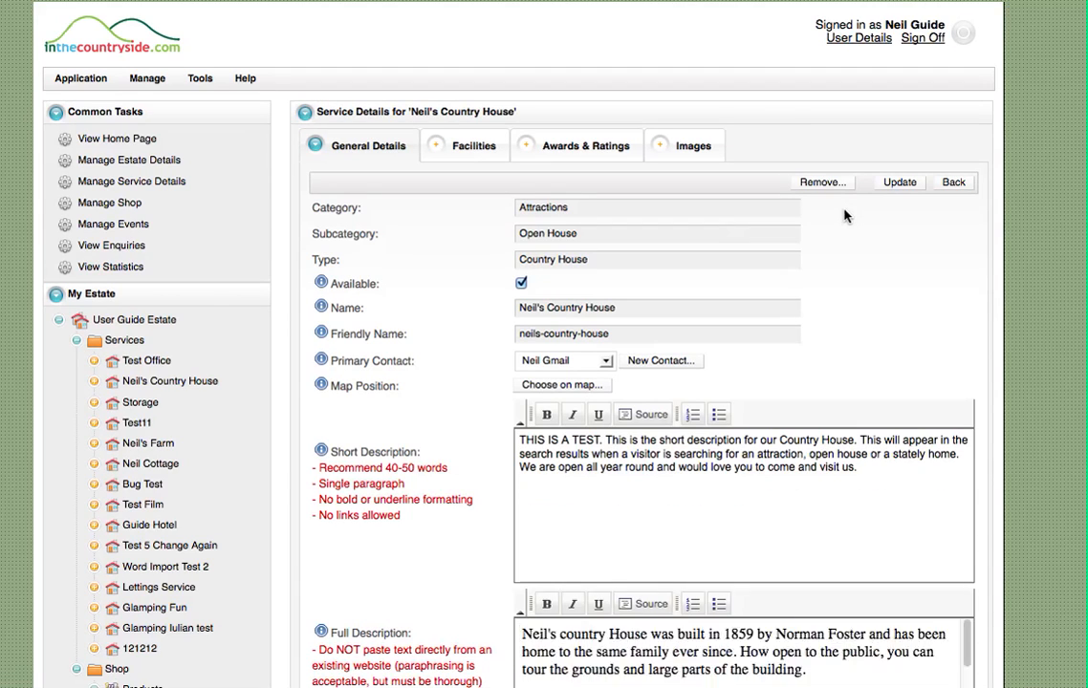
Review the service's opening hours entries and check the seasons and opening times on its public page
{"action": "scroll", "coordinate": [1001, 280], "scroll_direction": "down", "scroll_amount": 6}
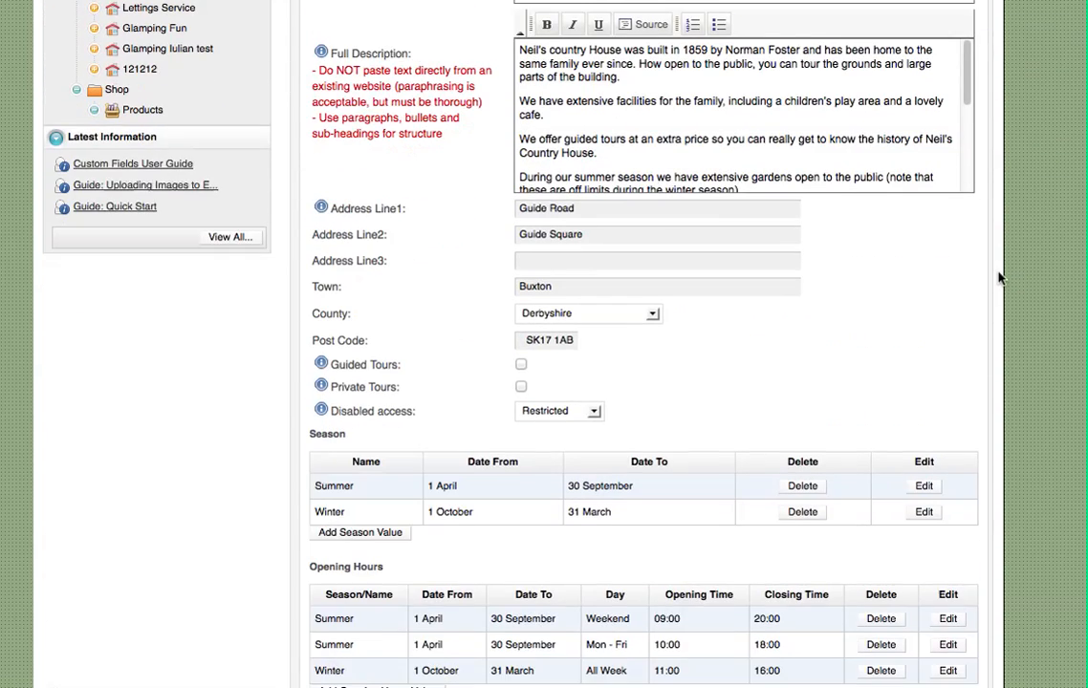
{"action": "scroll", "coordinate": [1001, 279], "scroll_direction": "down", "scroll_amount": 3}
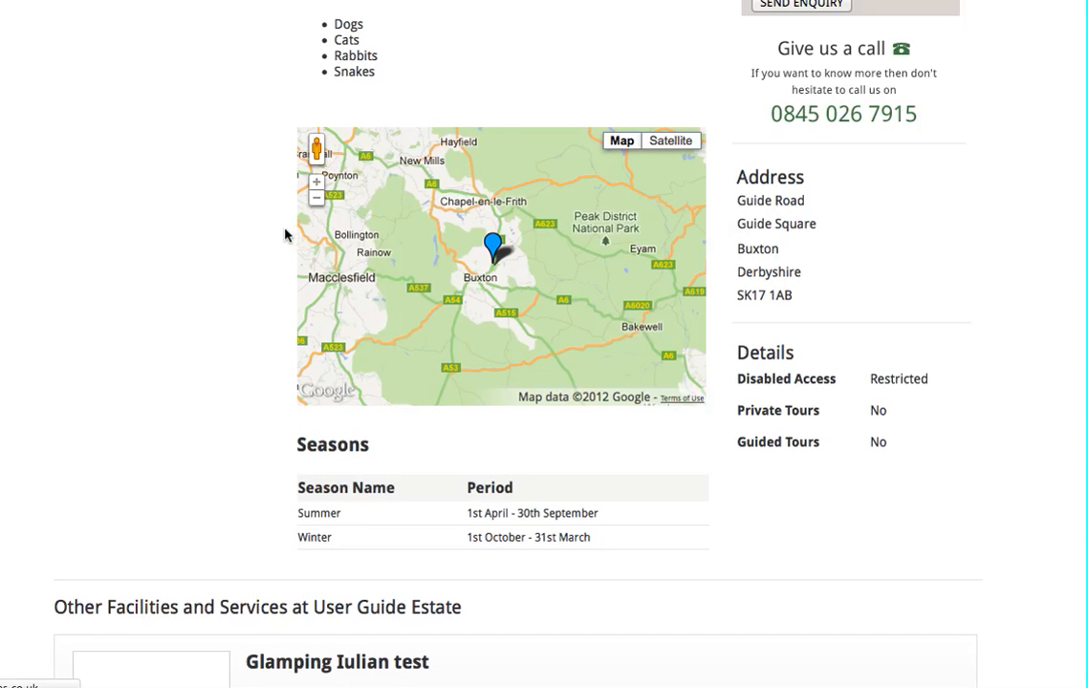
{"action": "scroll", "coordinate": [238, 248], "scroll_direction": "down", "scroll_amount": 4}
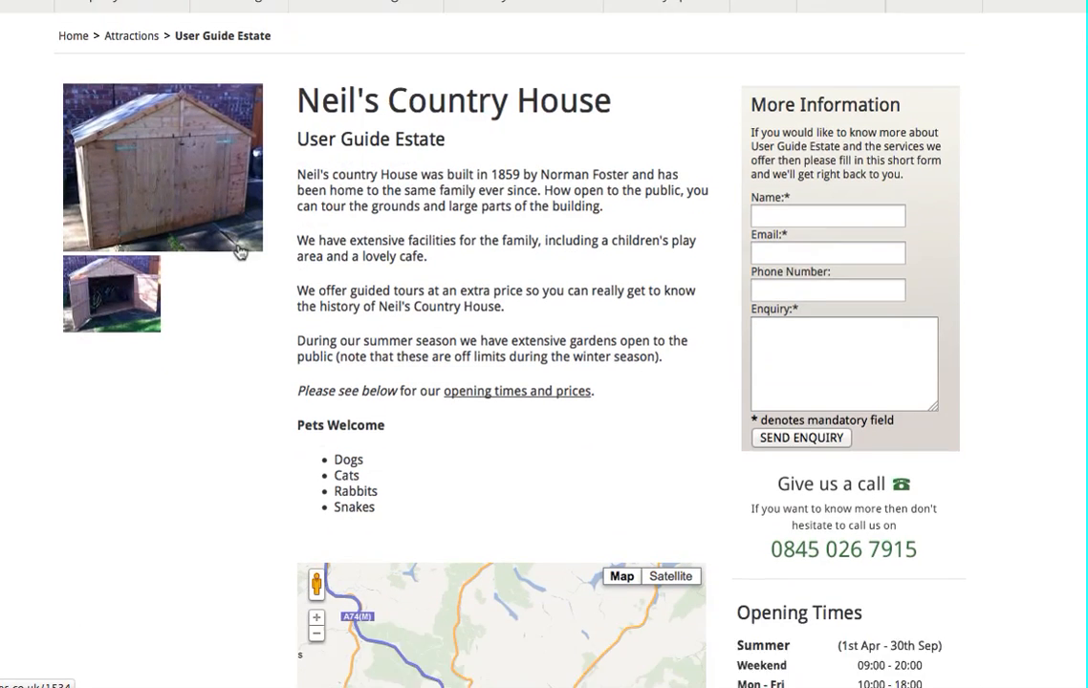
{"action": "scroll", "coordinate": [169, 203], "scroll_direction": "down", "scroll_amount": 2}
{"action": "scroll", "coordinate": [169, 204], "scroll_direction": "down", "scroll_amount": 2}
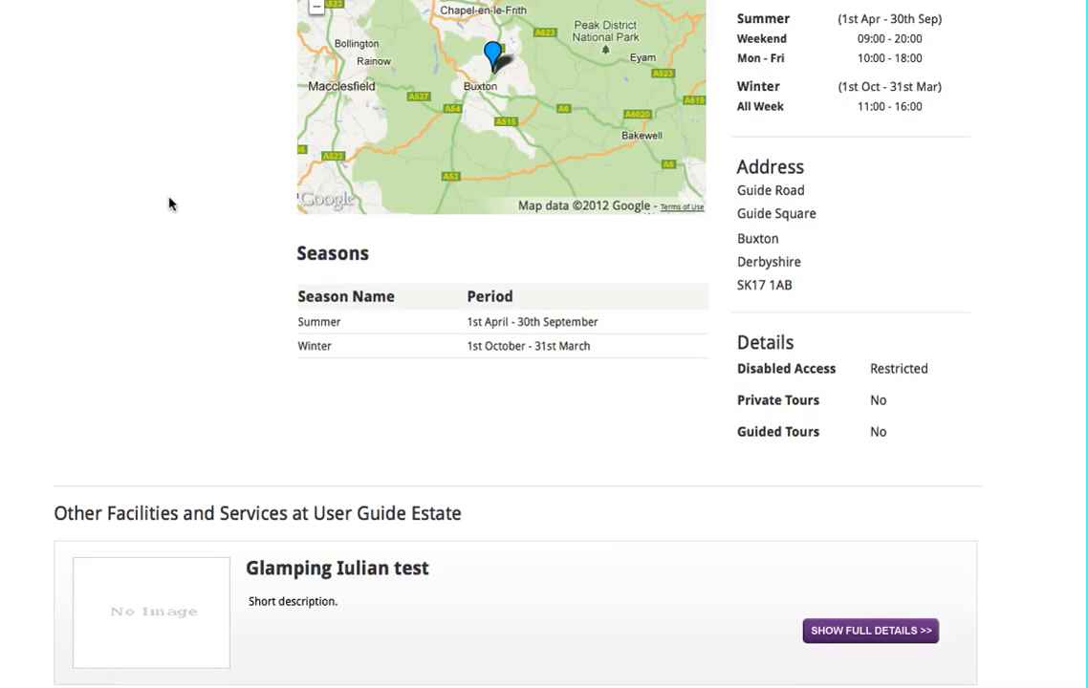
{"action": "scroll", "coordinate": [363, 207], "scroll_direction": "up", "scroll_amount": 1}
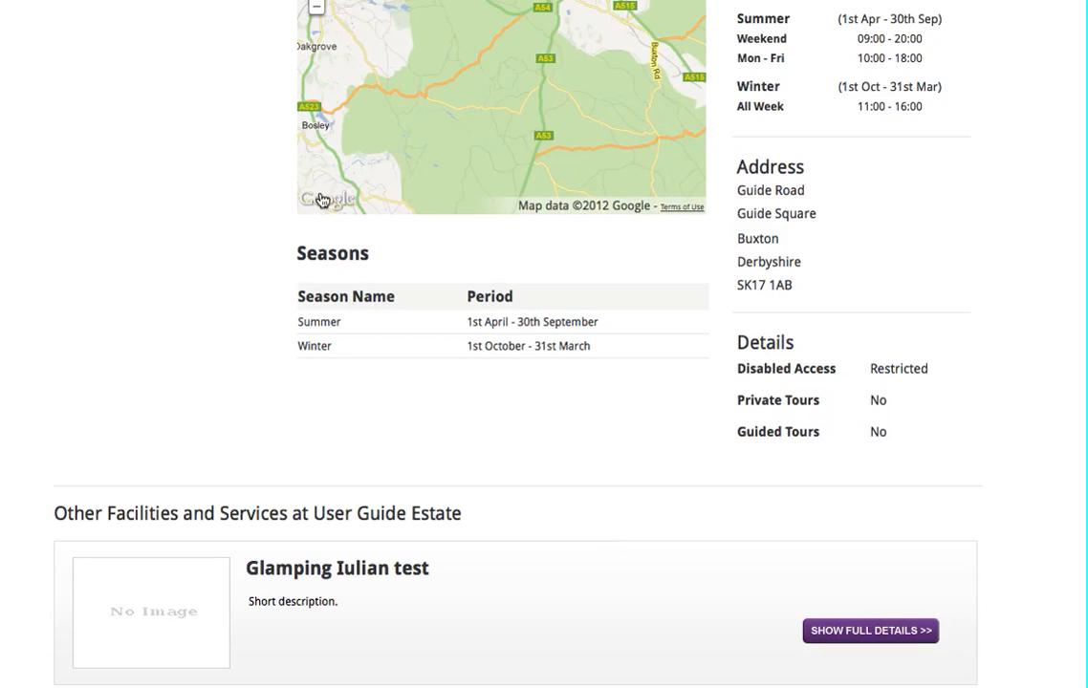
{"action": "scroll", "coordinate": [223, 243], "scroll_direction": "up", "scroll_amount": 4}
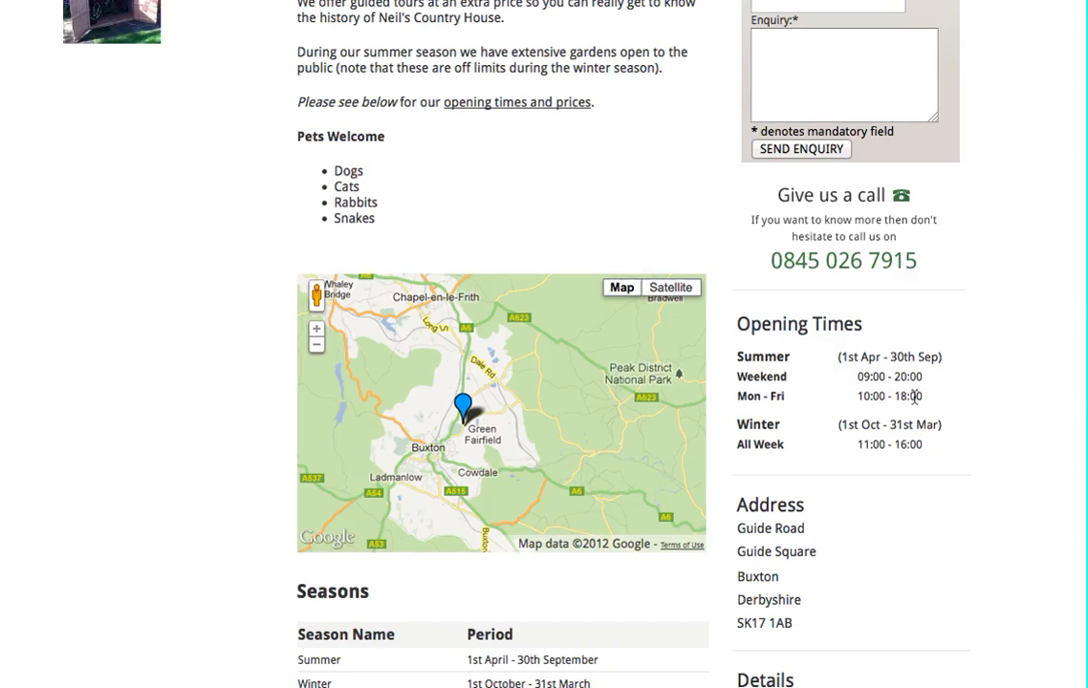
Compare the Summer entries in the service's opening hours table with the opening times shown on the public page
{"action": "left_click_drag", "start_coordinate": [918, 442], "coordinate": [857, 443]}
{"action": "left_click", "coordinate": [892, 441]}
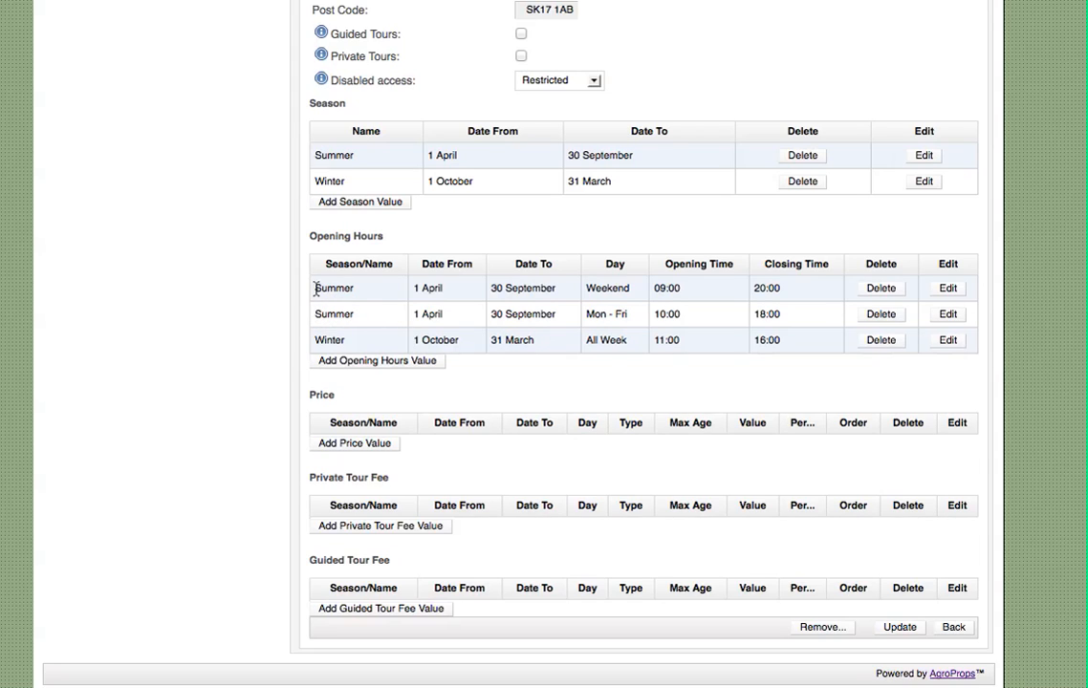
{"action": "left_click_drag", "start_coordinate": [316, 289], "coordinate": [344, 315]}
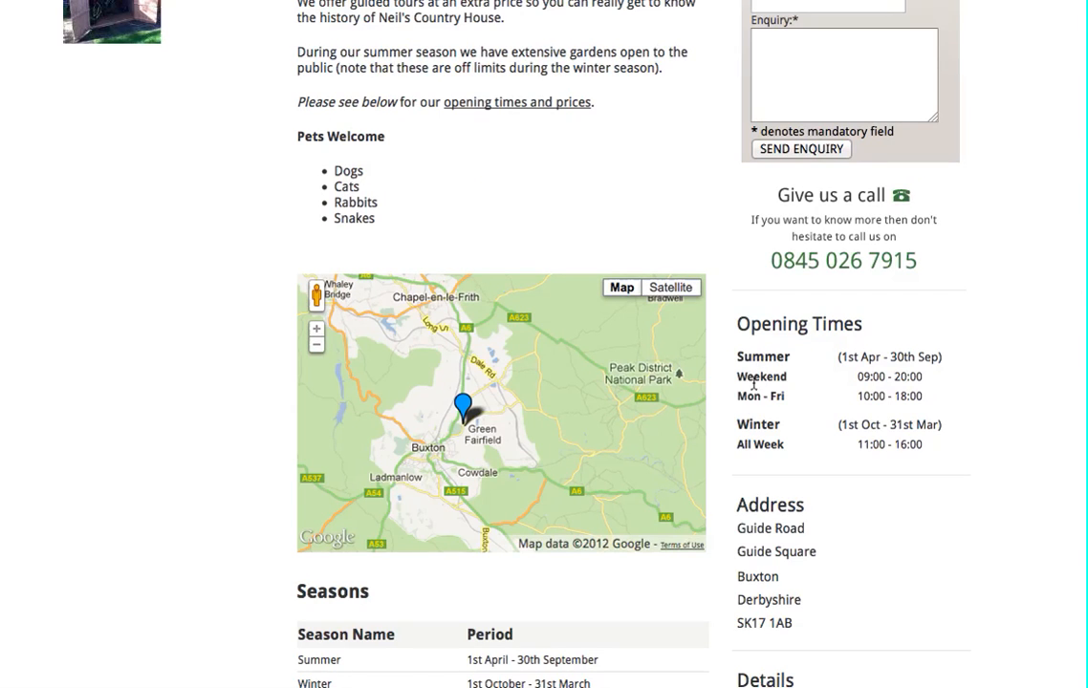
{"action": "left_click_drag", "start_coordinate": [738, 376], "coordinate": [923, 398]}
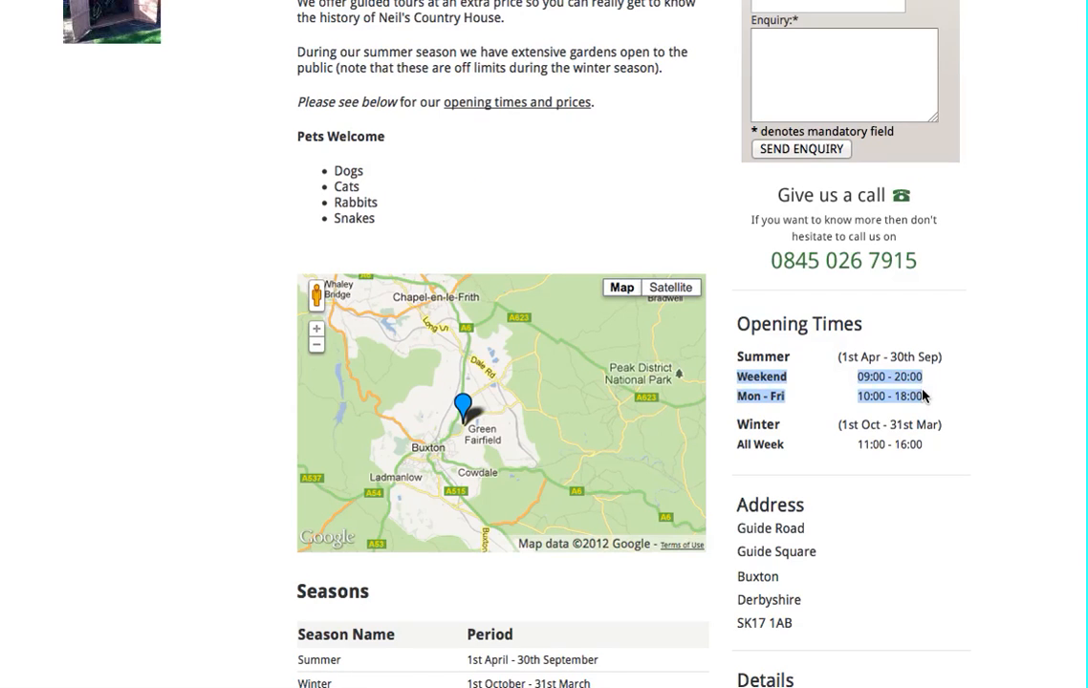
{"action": "left_click", "coordinate": [1003, 408]}
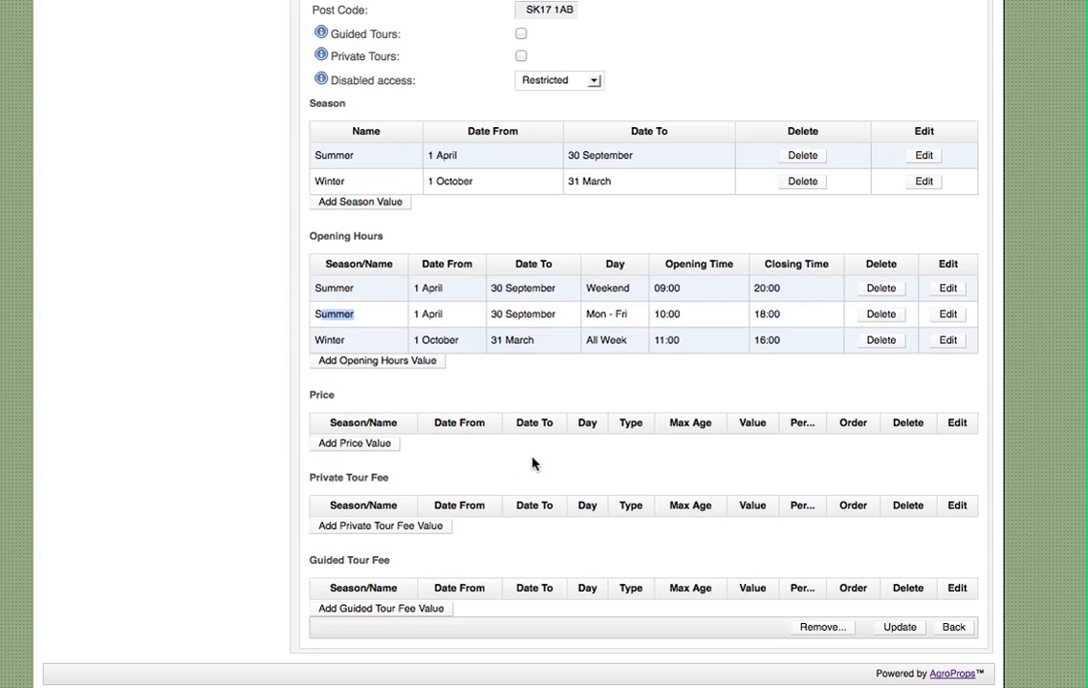
Start a new price value for the service, named Summer, with a start date of 1 April
{"action": "left_click", "coordinate": [353, 444]}
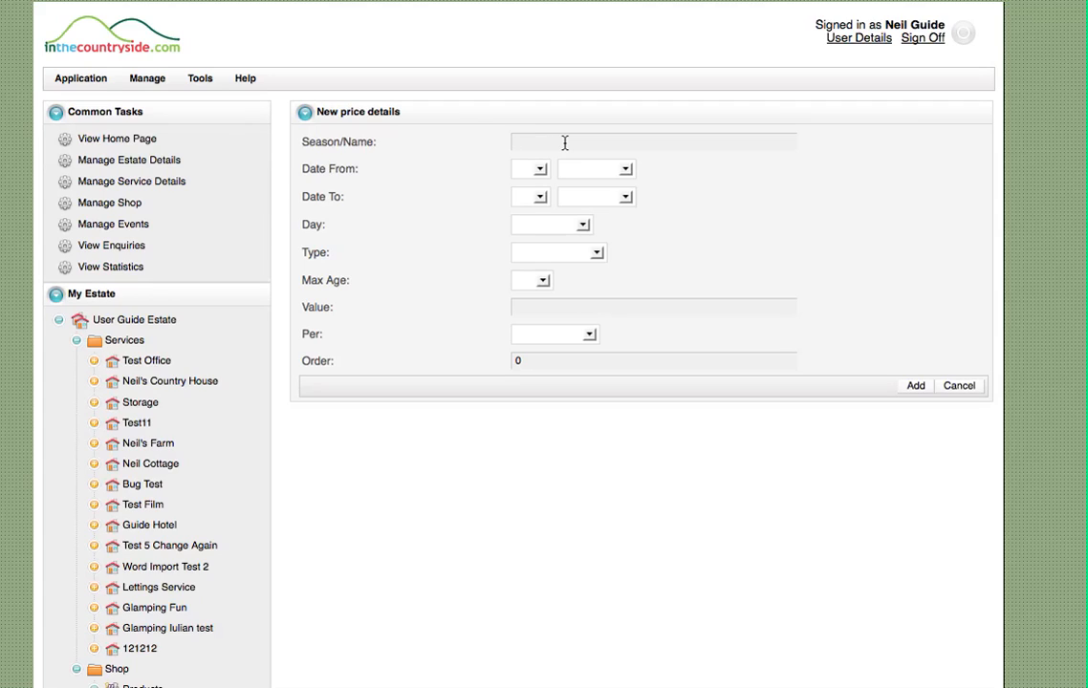
{"action": "type", "text": "Summer"}
{"action": "key", "text": "Tab"}
{"action": "left_click", "coordinate": [533, 170]}
{"action": "left_click", "coordinate": [526, 192]}
{"action": "left_click", "coordinate": [593, 169]}
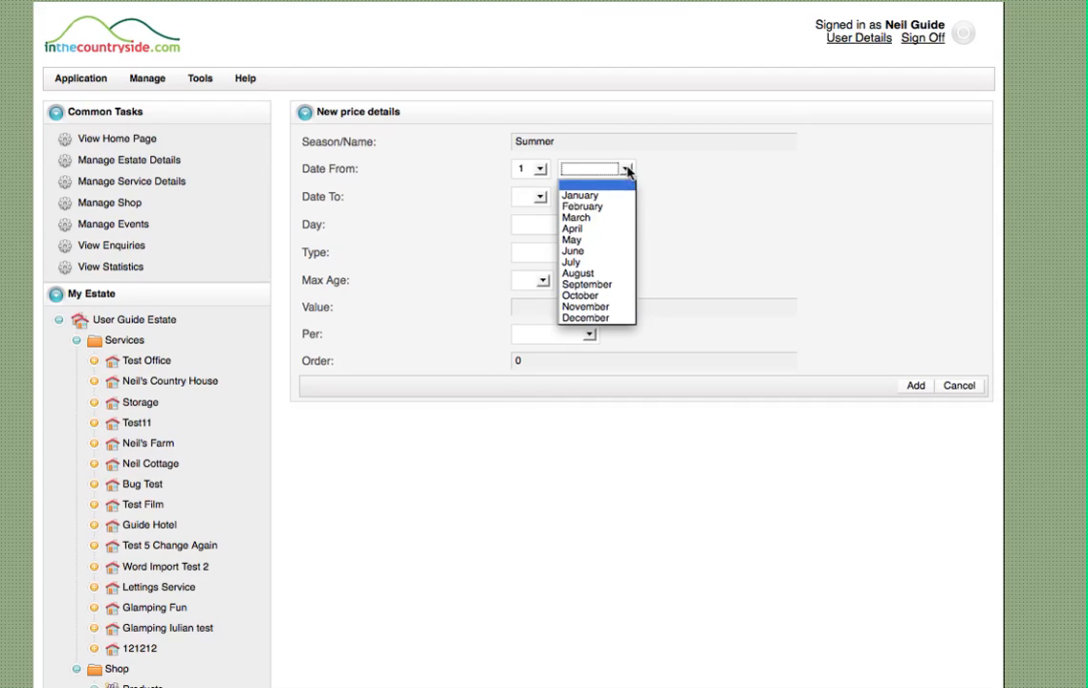
{"action": "left_click", "coordinate": [583, 229]}
Set the Summer price's end date to 30 September
{"action": "left_click", "coordinate": [532, 197]}
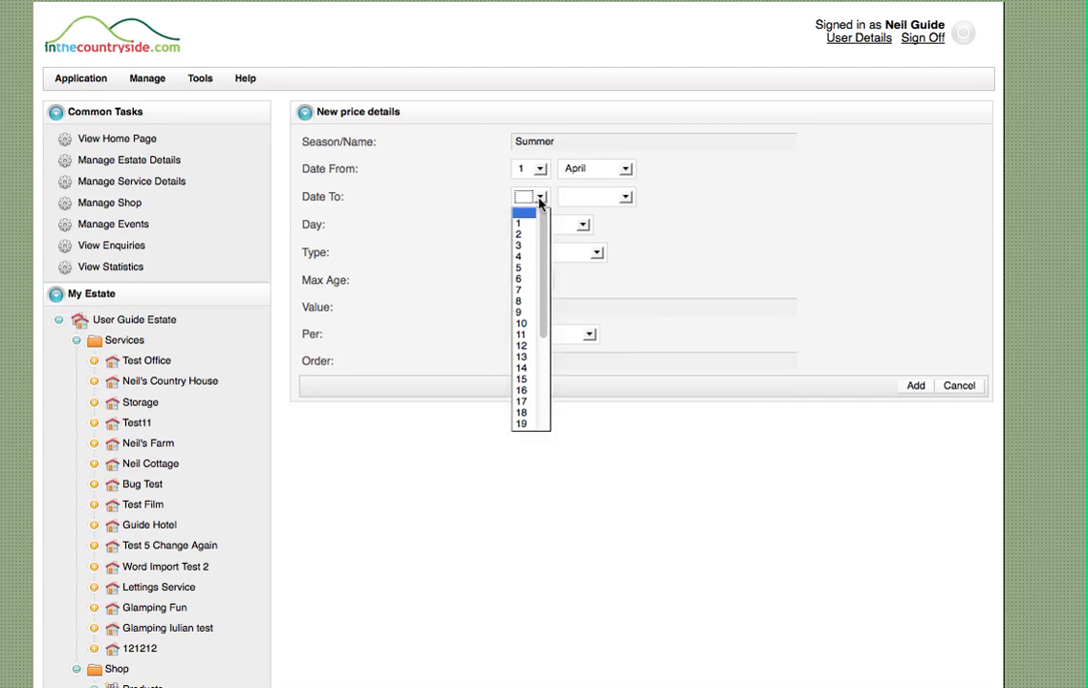
{"action": "scroll", "coordinate": [550, 381], "scroll_direction": "down", "scroll_amount": 4}
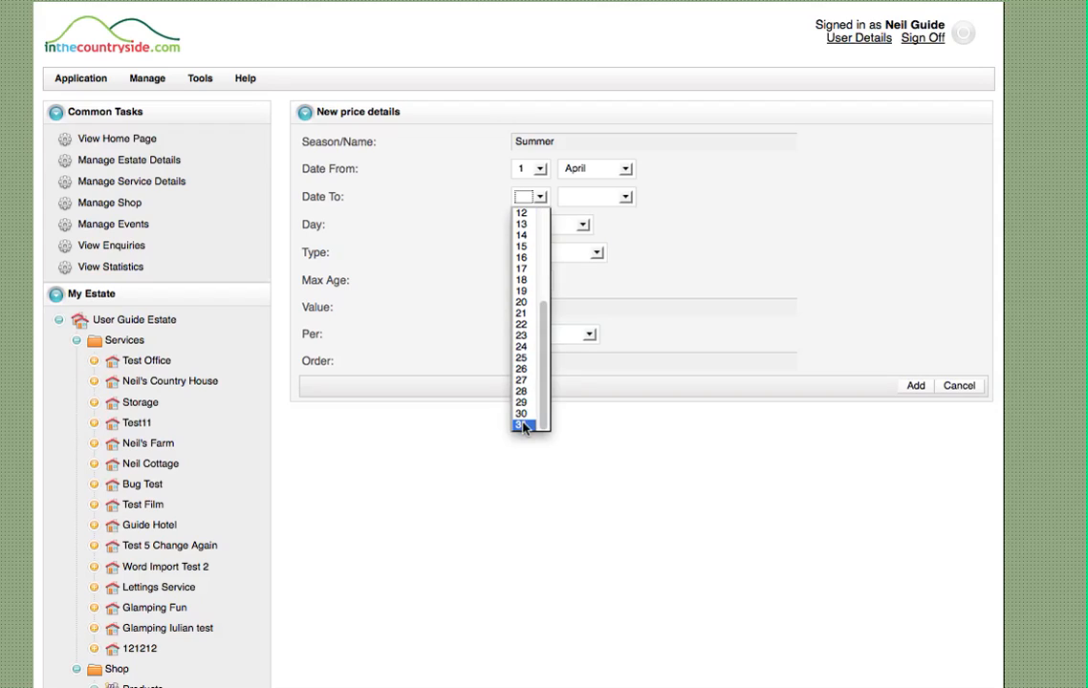
{"action": "left_click", "coordinate": [524, 422]}
{"action": "left_click", "coordinate": [600, 199]}
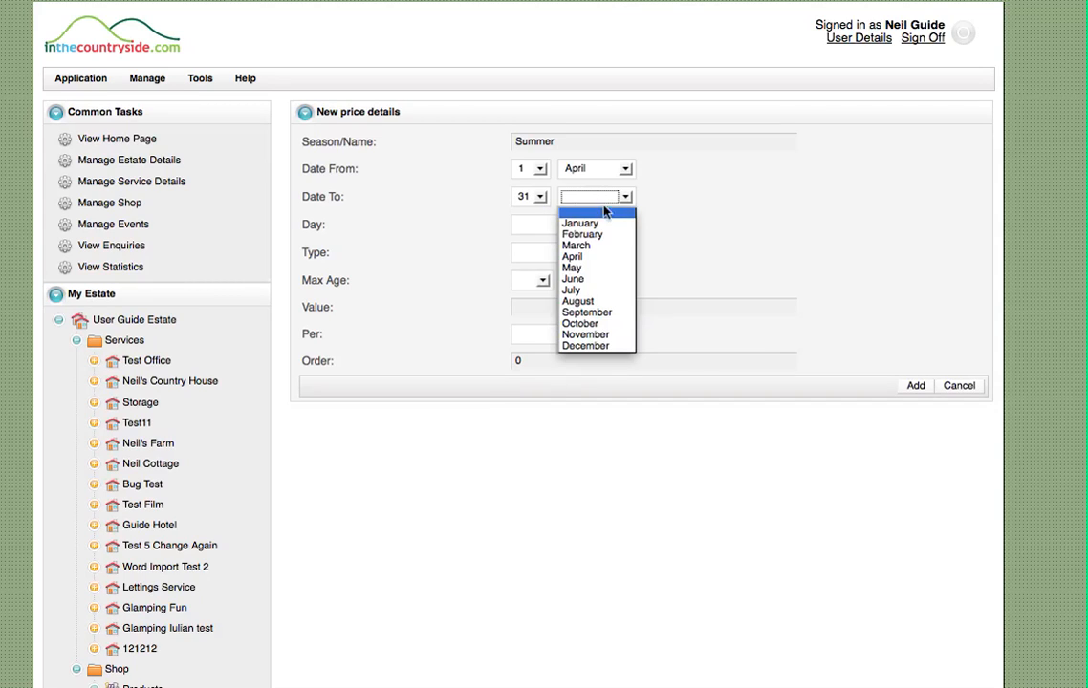
{"action": "left_click", "coordinate": [608, 313]}
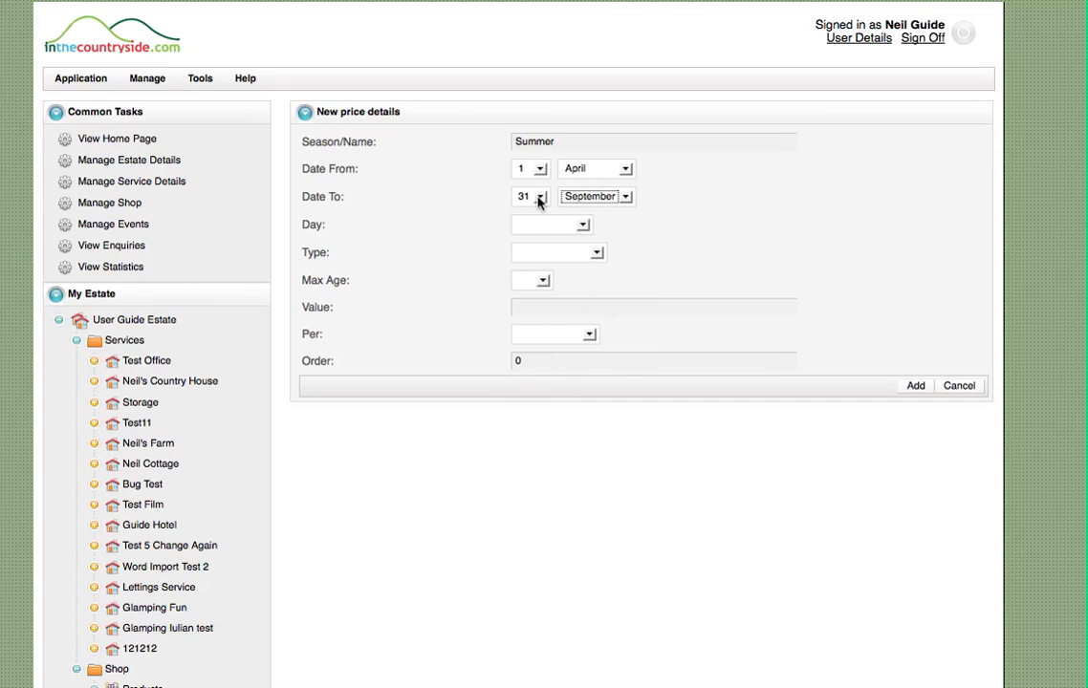
{"action": "left_click", "coordinate": [540, 197]}
{"action": "left_click", "coordinate": [525, 412]}
Apply the Summer price to Weekend for the Adult type, with the maximum age set to n/a
{"action": "left_click", "coordinate": [533, 229]}
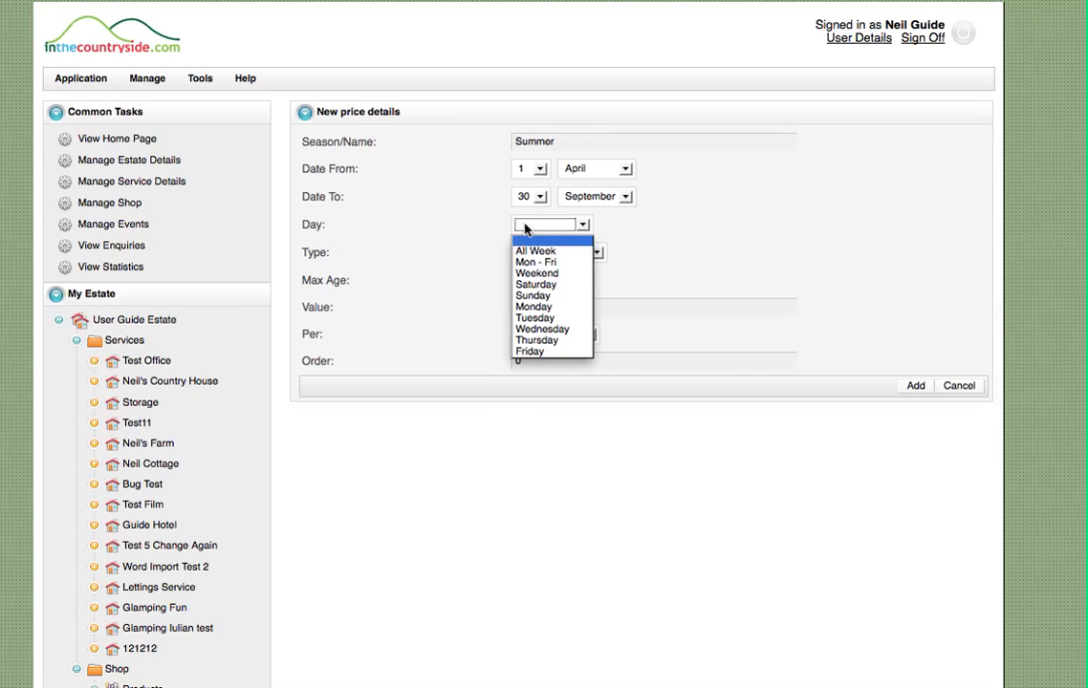
{"action": "left_click", "coordinate": [537, 273]}
{"action": "left_click", "coordinate": [541, 254]}
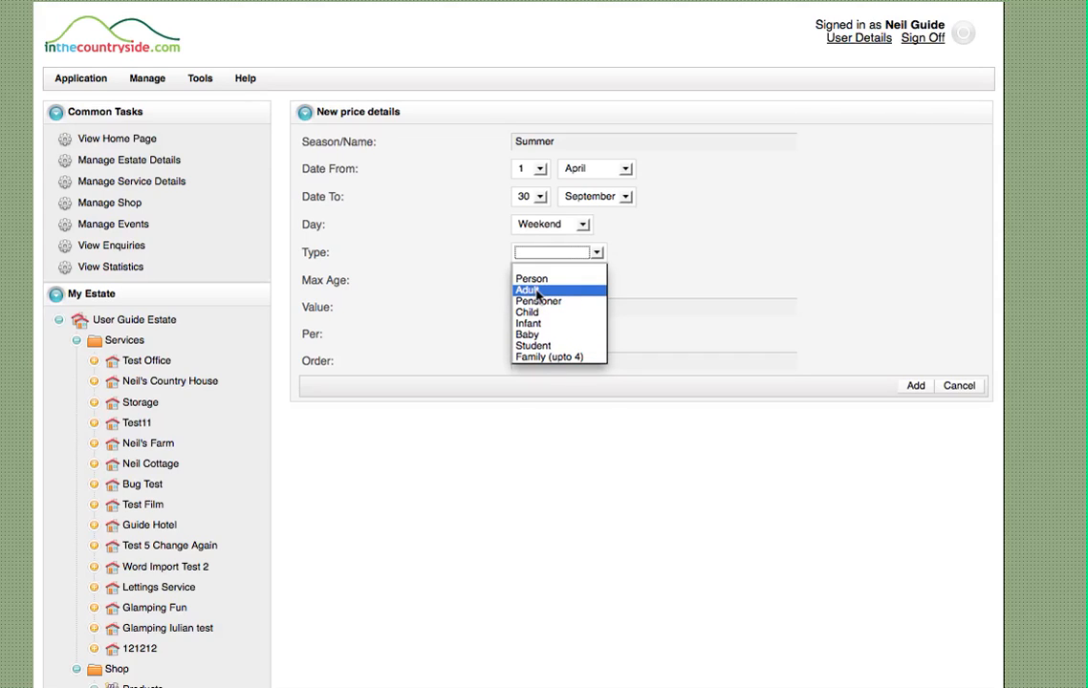
{"action": "left_click", "coordinate": [536, 293]}
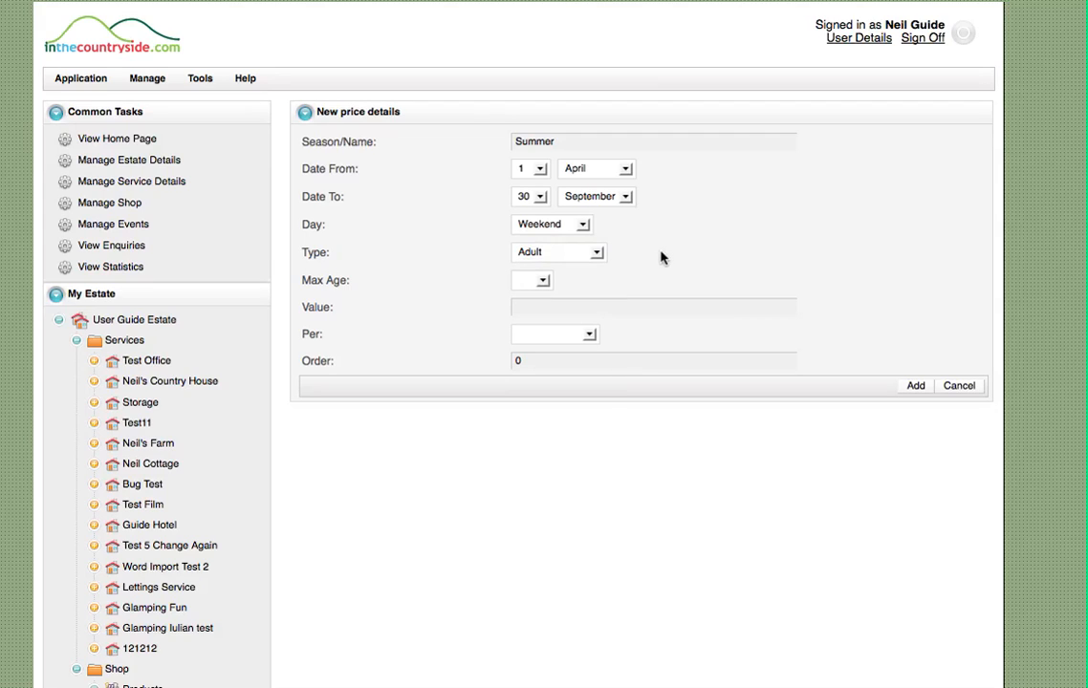
{"action": "left_click", "coordinate": [541, 281]}
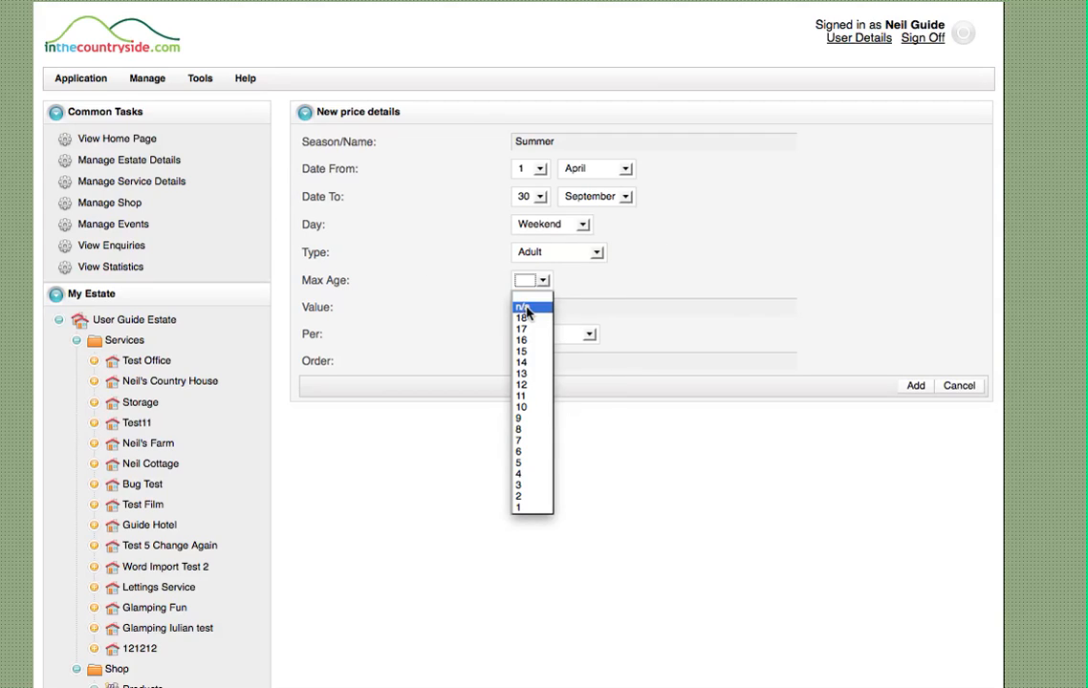
{"action": "left_click", "coordinate": [528, 307]}
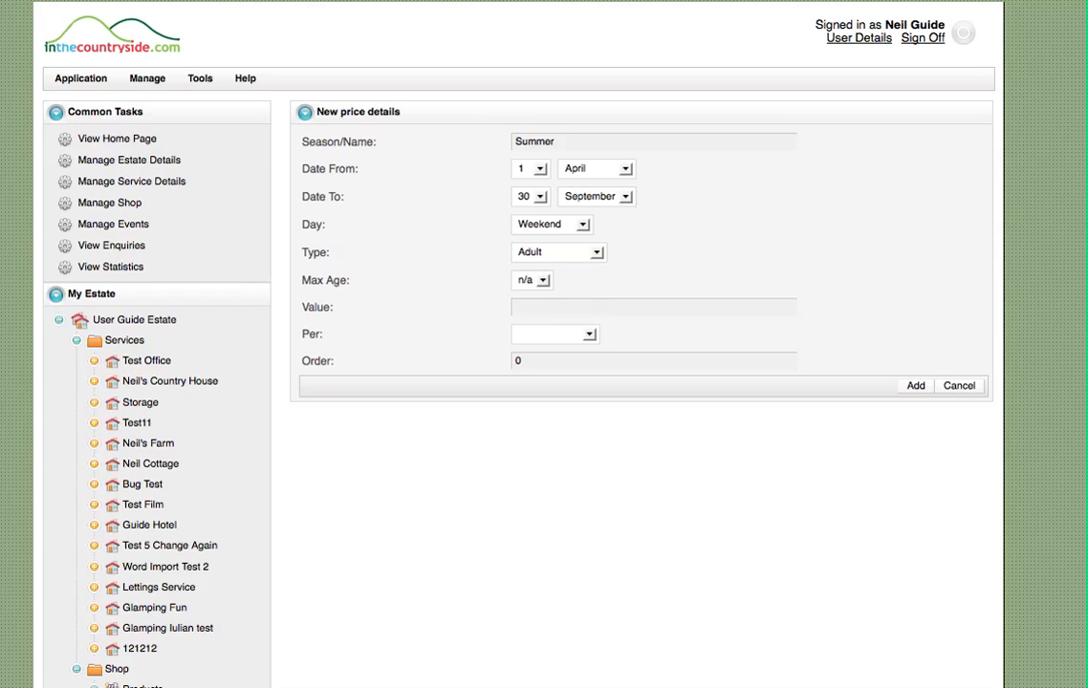
Set the weekend adult price to 10 per entry with order 10, and add it to the service
{"action": "left_click", "coordinate": [588, 336]}
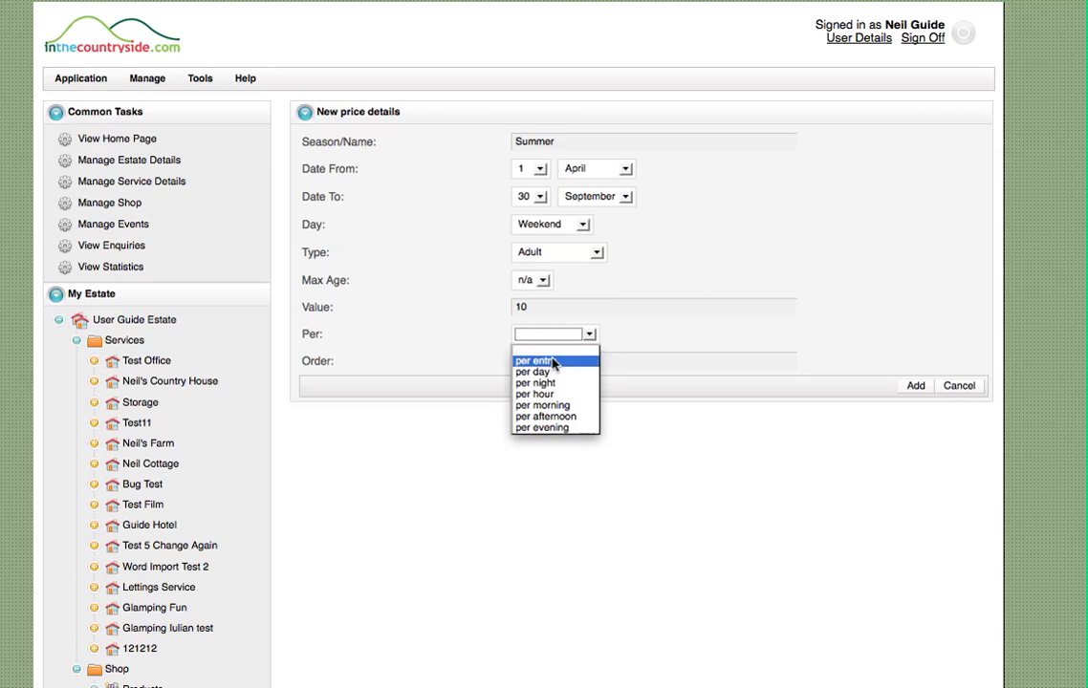
{"action": "left_click", "coordinate": [578, 360]}
{"action": "left_click", "coordinate": [589, 335]}
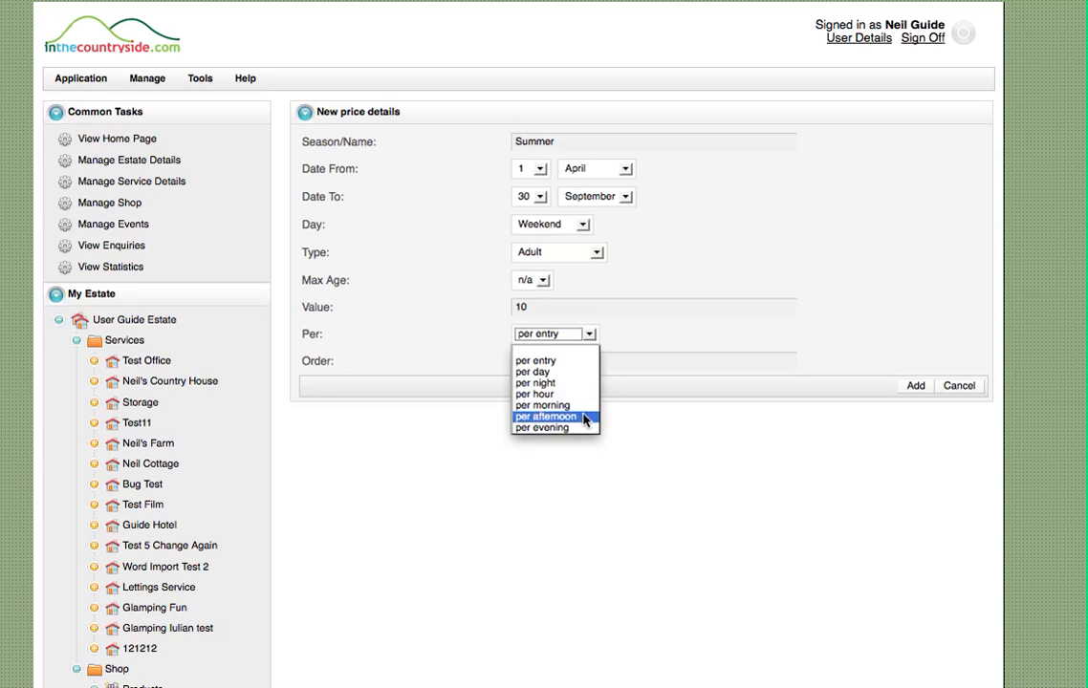
{"action": "left_click", "coordinate": [582, 365]}
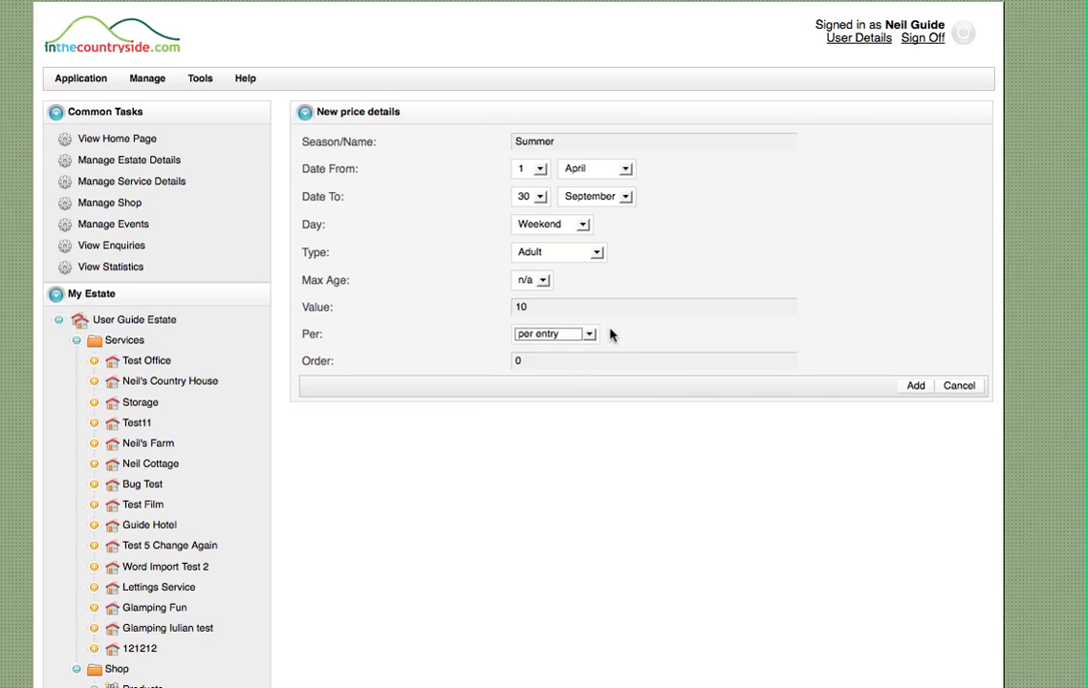
{"action": "left_click", "coordinate": [515, 362]}
{"action": "type", "text": "1"}
{"action": "left_click", "coordinate": [915, 387]}
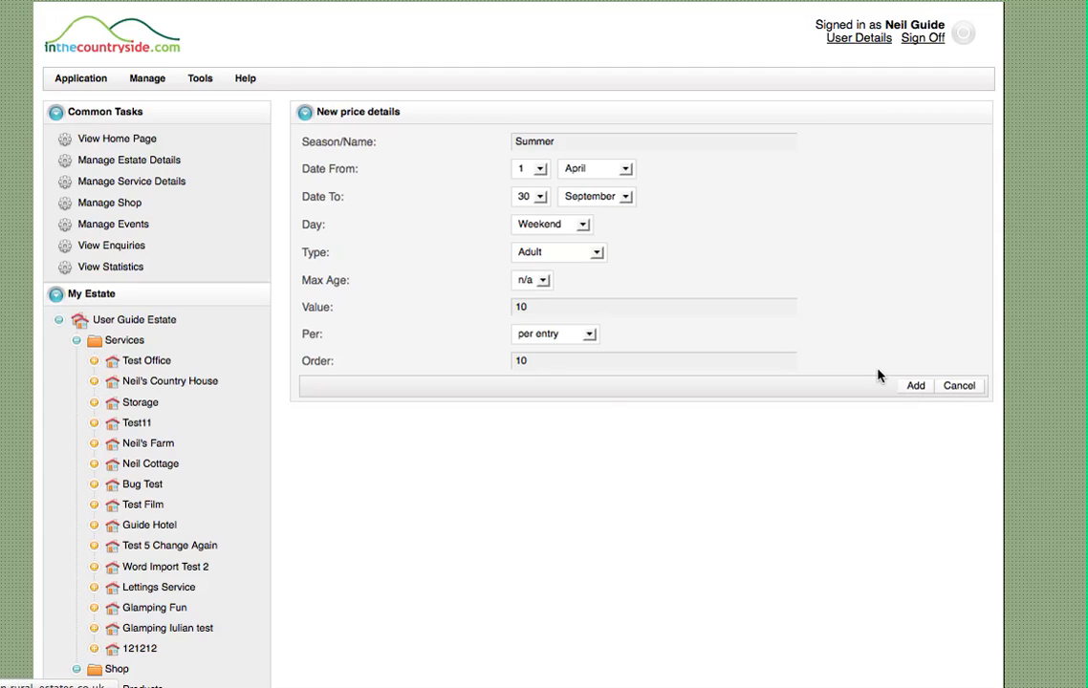
Start another price value for the service, named Summer, with a start date of 1 April
{"action": "scroll", "coordinate": [894, 309], "scroll_direction": "down", "scroll_amount": 5}
{"action": "scroll", "coordinate": [894, 309], "scroll_direction": "down", "scroll_amount": 15}
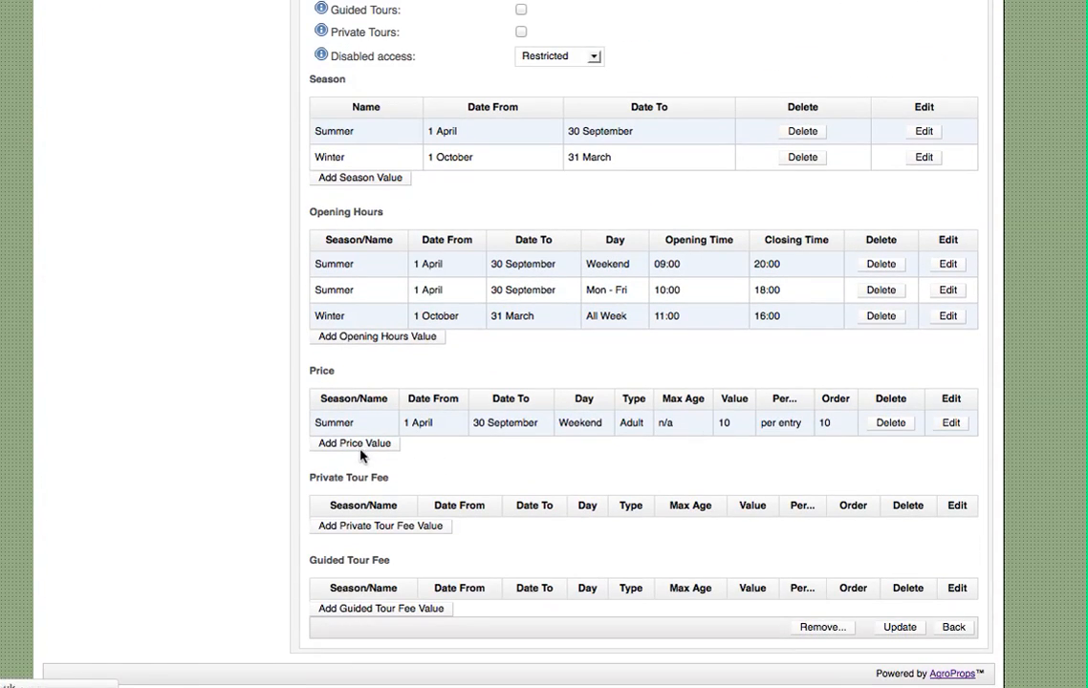
{"action": "left_click", "coordinate": [361, 448]}
{"action": "type", "text": "Summer"}
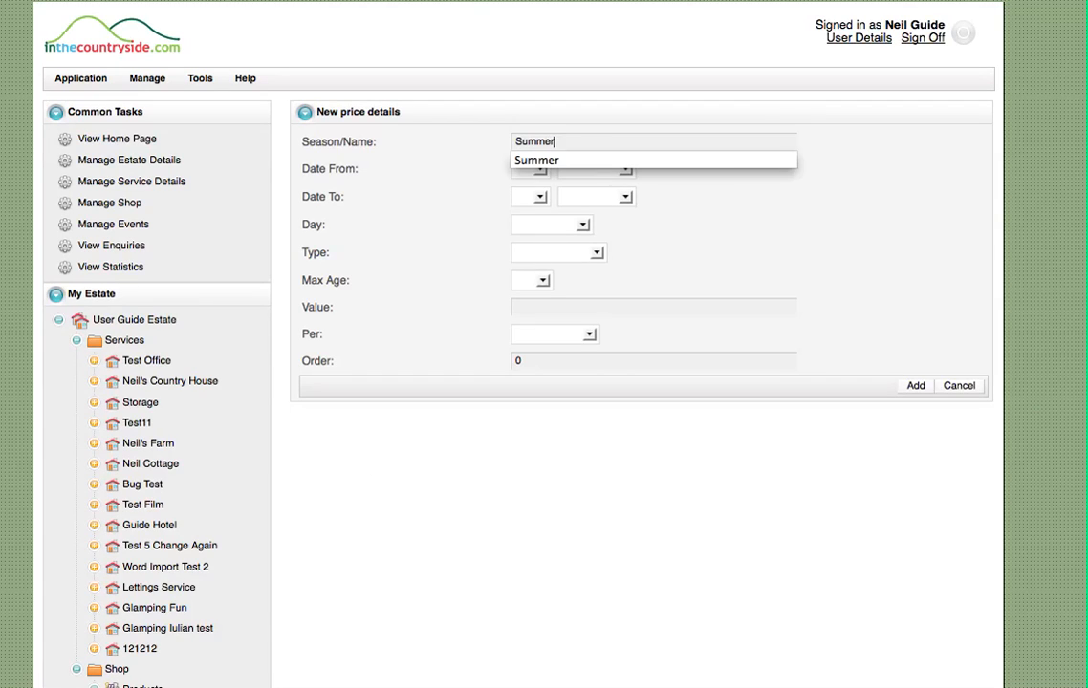
{"action": "key", "text": "Tab"}
{"action": "left_click", "coordinate": [543, 171]}
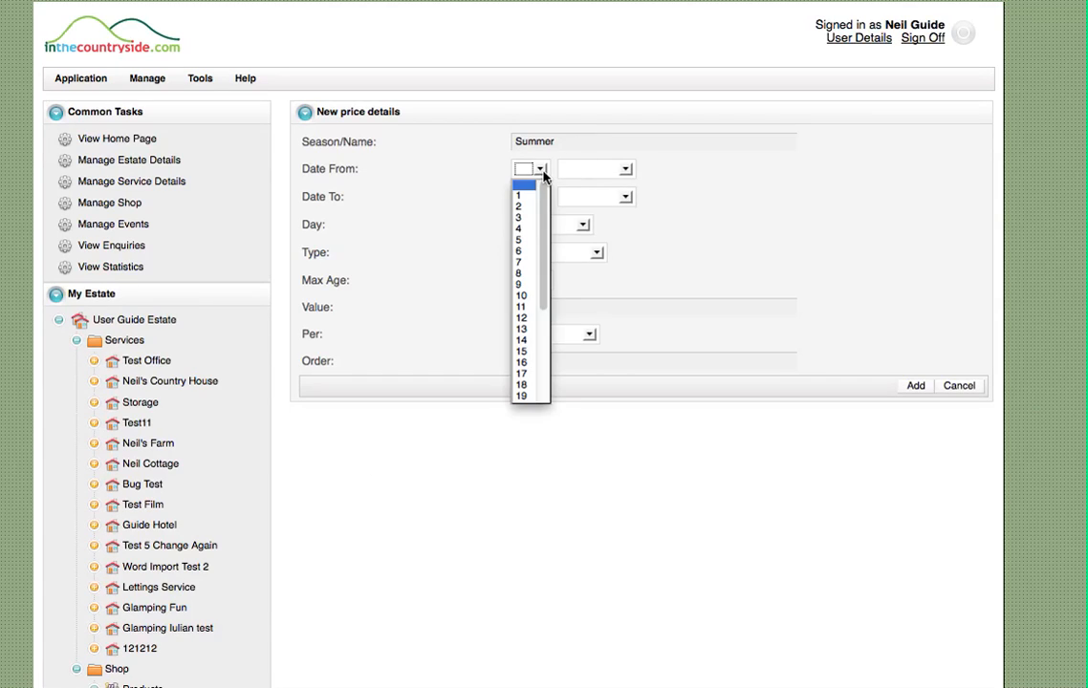
{"action": "left_click", "coordinate": [527, 197]}
{"action": "left_click", "coordinate": [578, 172]}
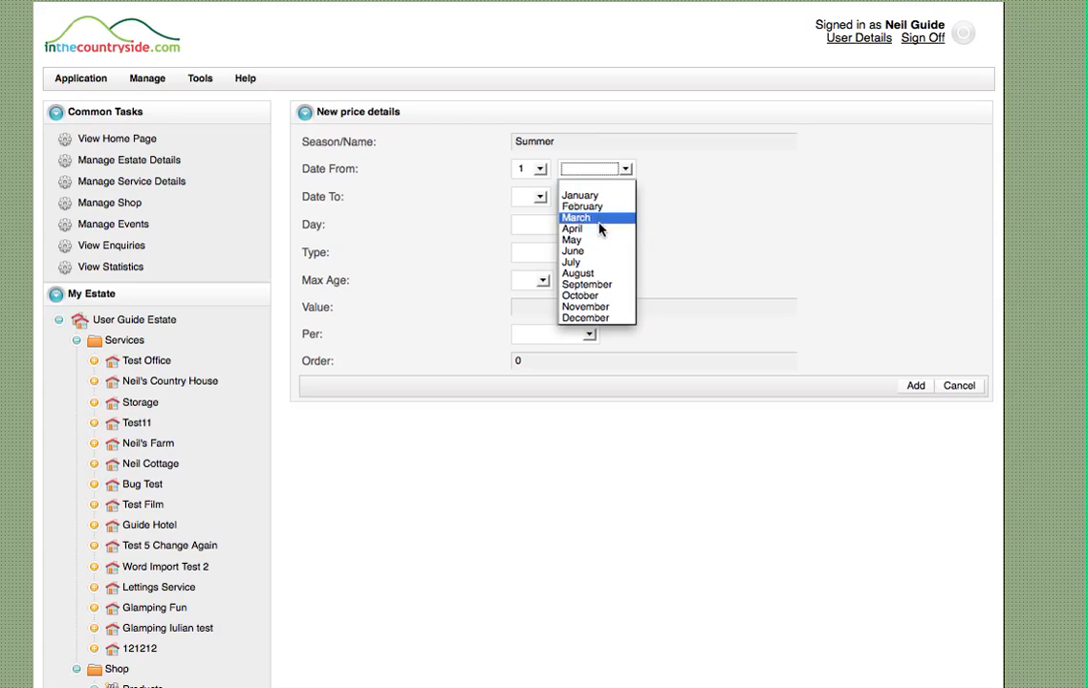
{"action": "left_click", "coordinate": [600, 231]}
Set the second Summer price's end date to 30 September
{"action": "left_click", "coordinate": [528, 197]}
{"action": "scroll", "coordinate": [532, 382], "scroll_direction": "down", "scroll_amount": 3}
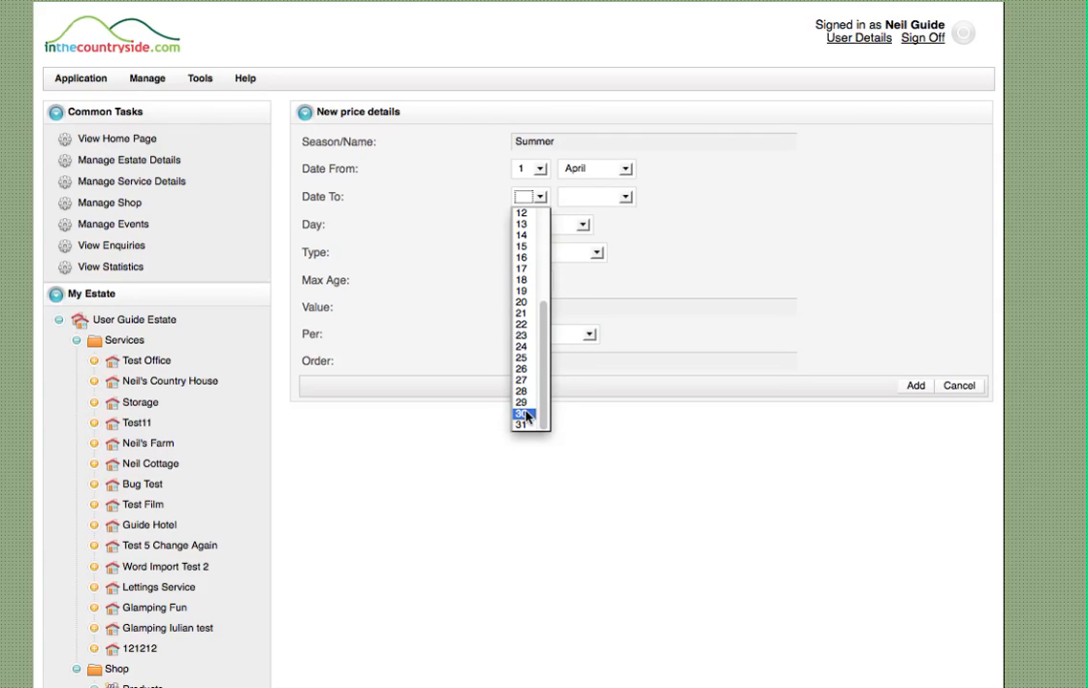
{"action": "left_click", "coordinate": [522, 414]}
{"action": "left_click", "coordinate": [622, 199]}
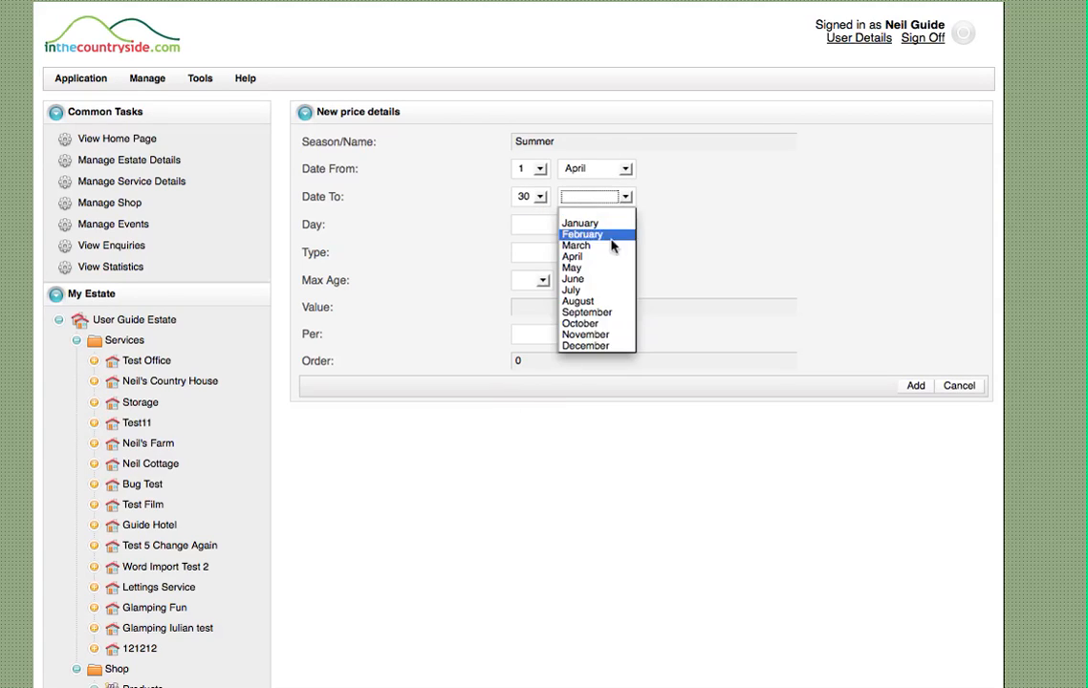
{"action": "left_click", "coordinate": [585, 312]}
Apply the second Summer price to Weekend for the Child type, with a maximum age of 12
{"action": "left_click", "coordinate": [547, 223]}
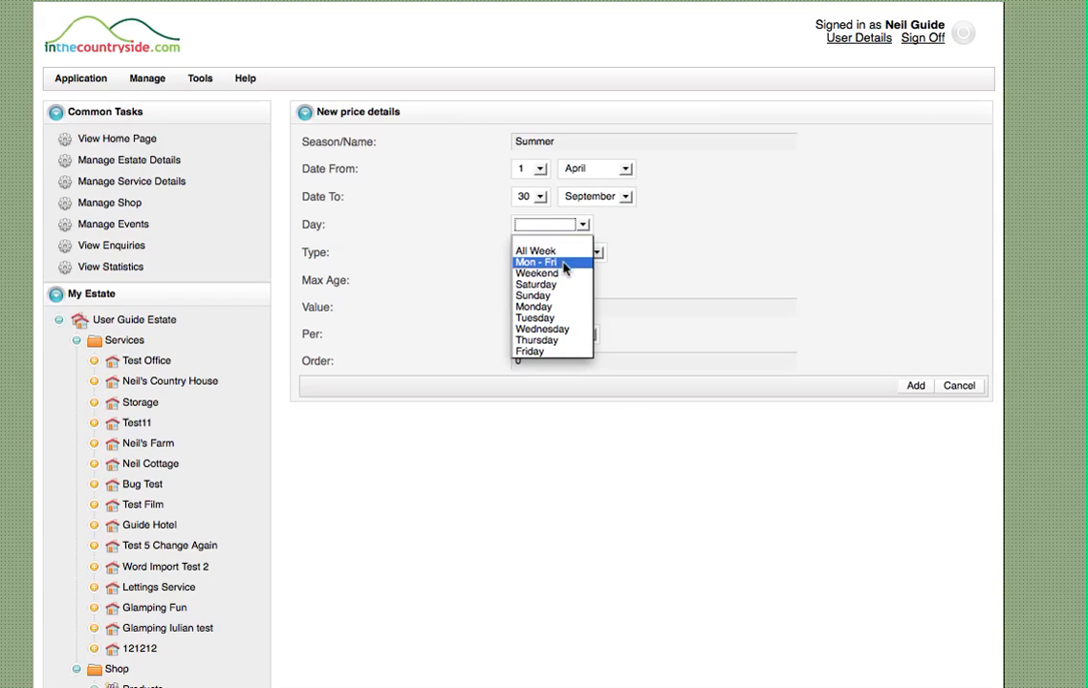
{"action": "left_click", "coordinate": [559, 274]}
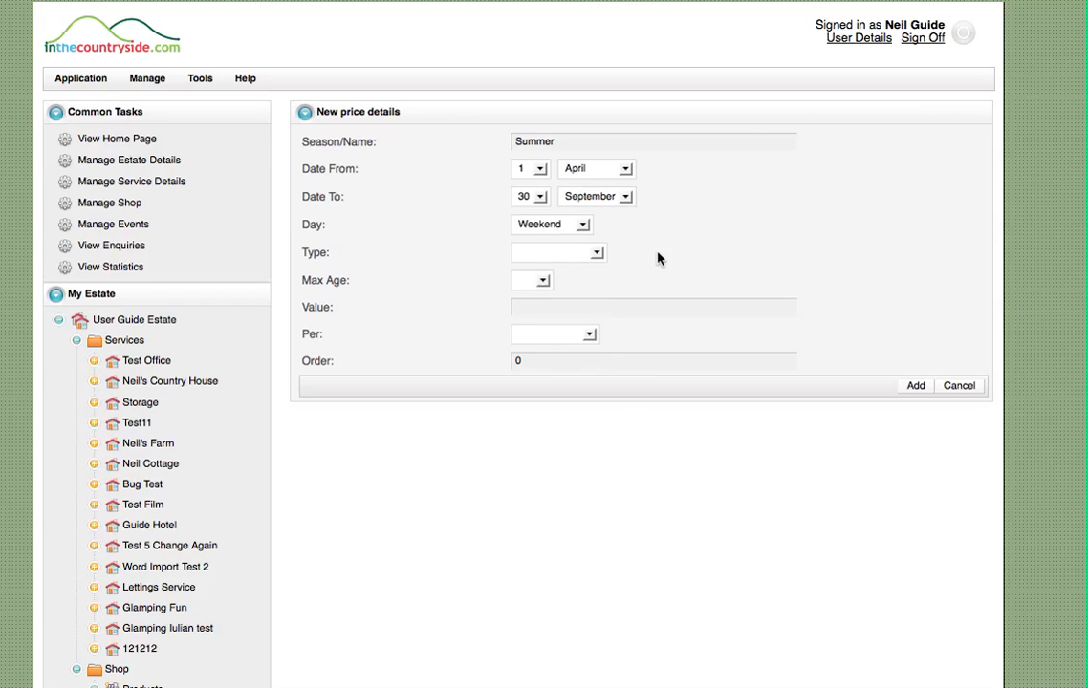
{"action": "left_click", "coordinate": [564, 253]}
{"action": "left_click", "coordinate": [550, 313]}
{"action": "left_click", "coordinate": [542, 281]}
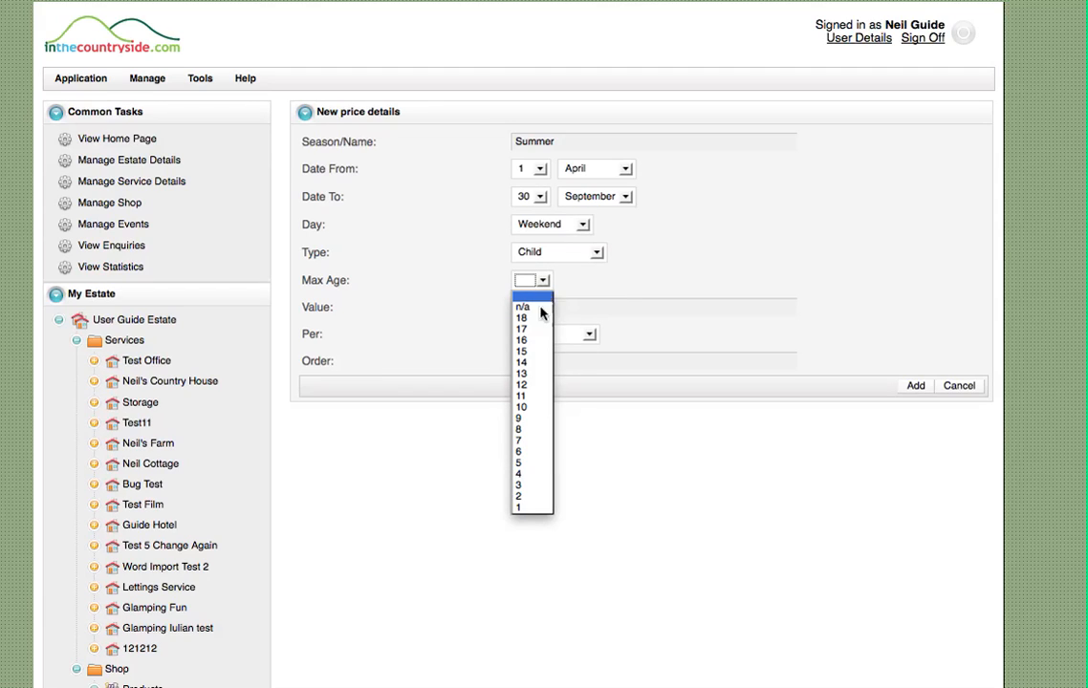
{"action": "left_click", "coordinate": [531, 386]}
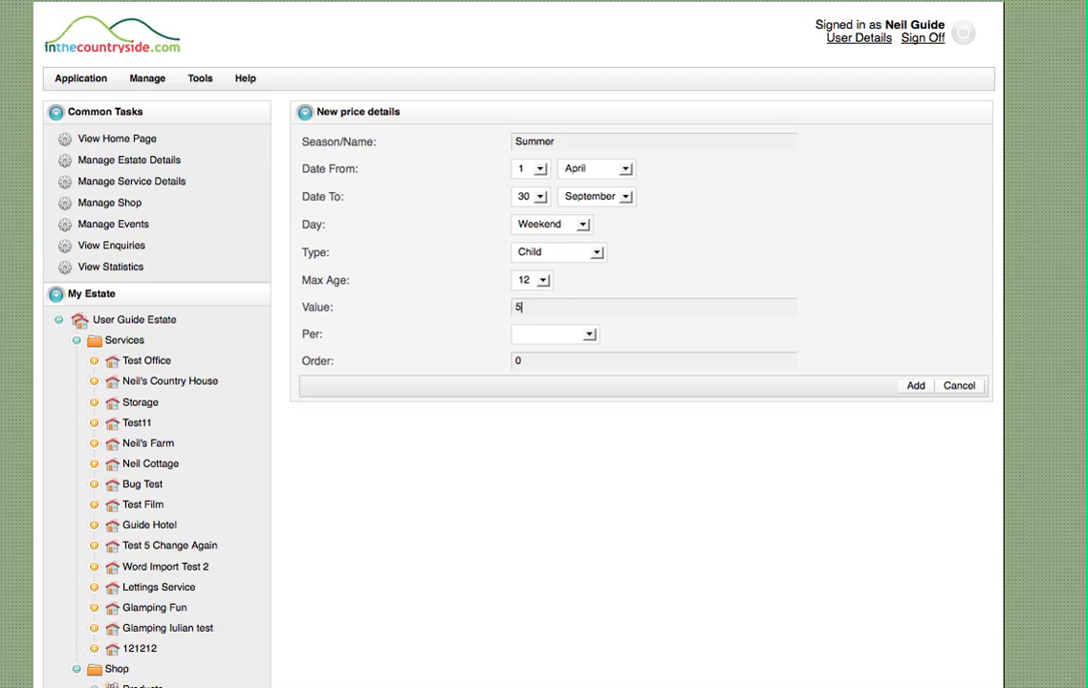
Charge the weekend child price of 5 per entry and add it to the service
{"action": "left_click", "coordinate": [588, 334]}
{"action": "left_click", "coordinate": [536, 355]}
{"action": "left_click", "coordinate": [719, 257]}
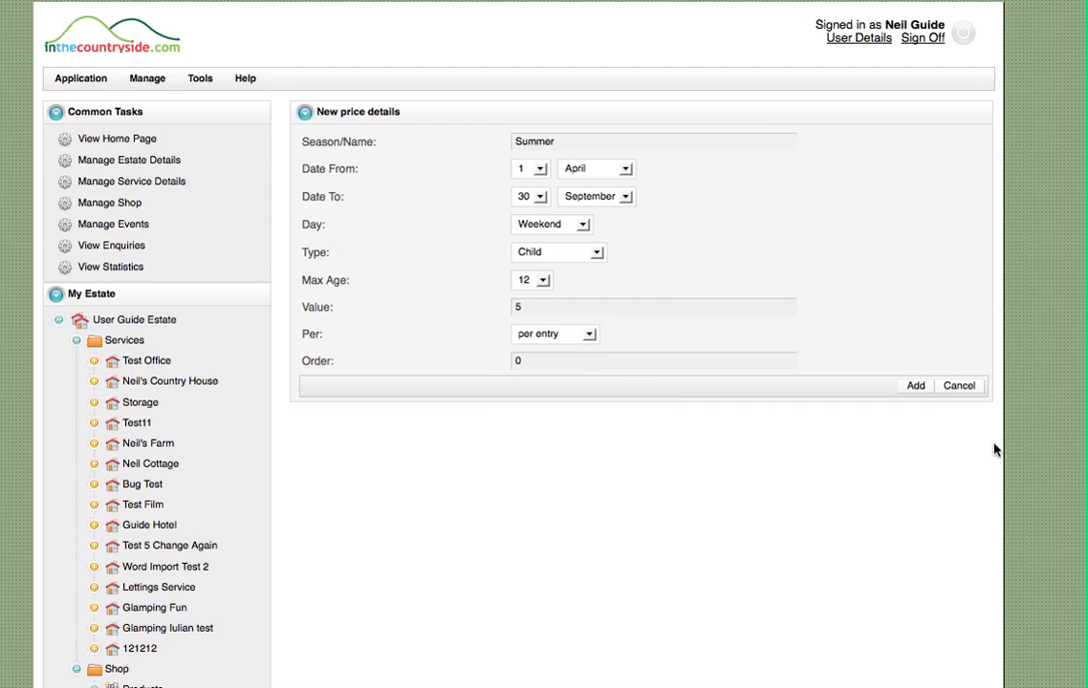
{"action": "left_click", "coordinate": [915, 384]}
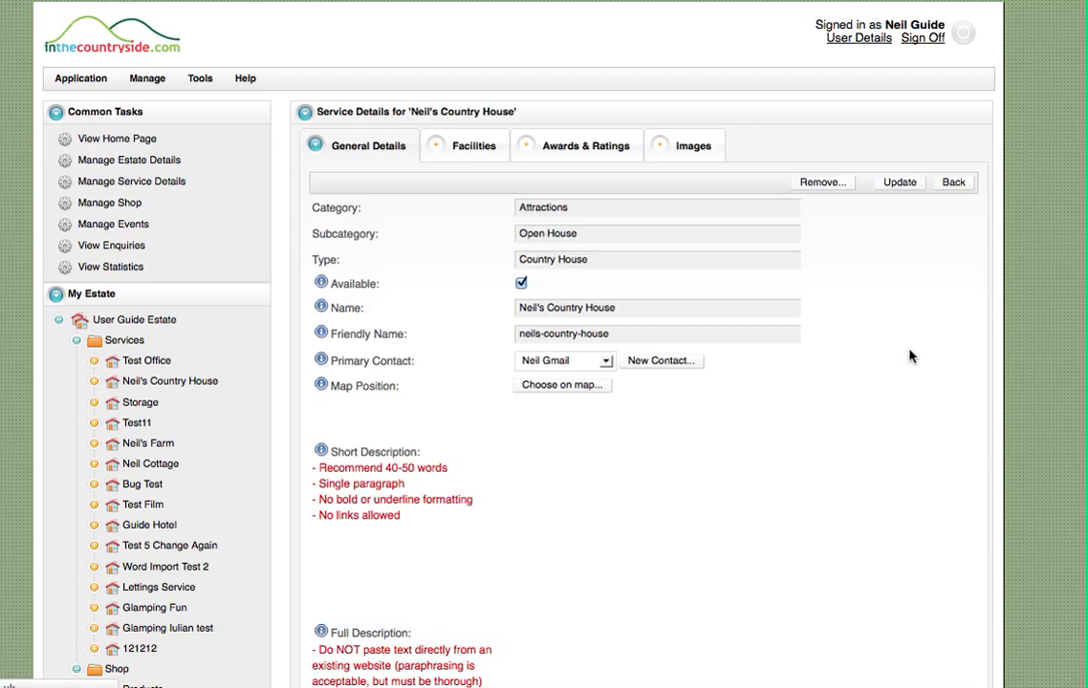
Examine the public page for Neil's Country House, checking the type, period, day and price of the listed adult and child prices
{"action": "scroll", "coordinate": [1020, 336], "scroll_direction": "down", "scroll_amount": 15}
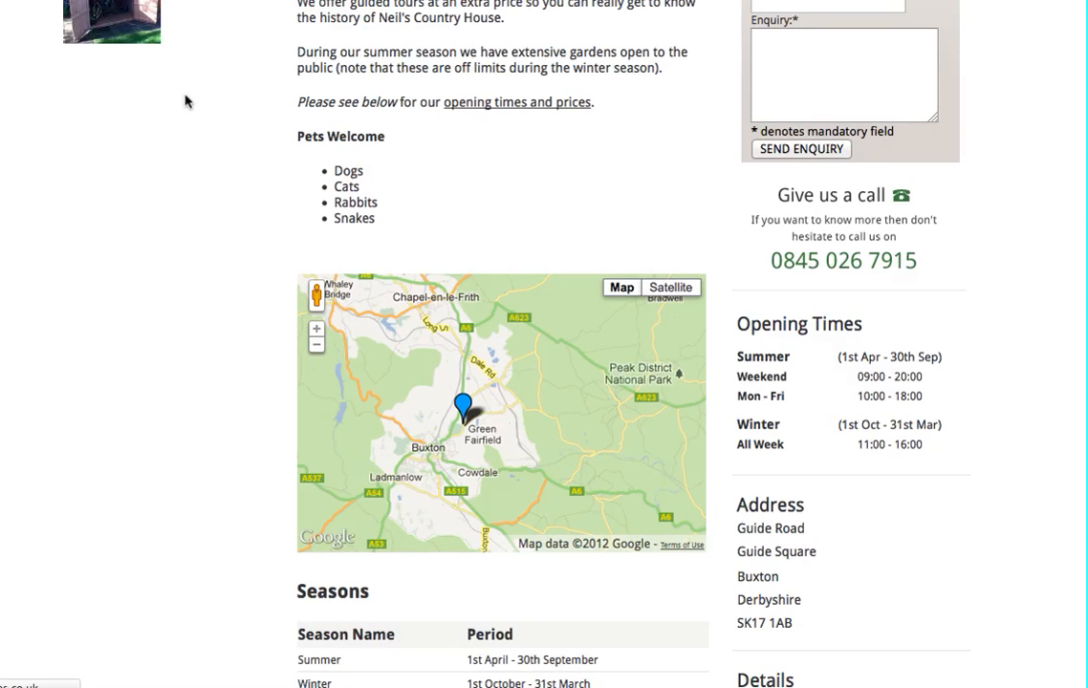
{"action": "scroll", "coordinate": [186, 85], "scroll_direction": "up", "scroll_amount": 5}
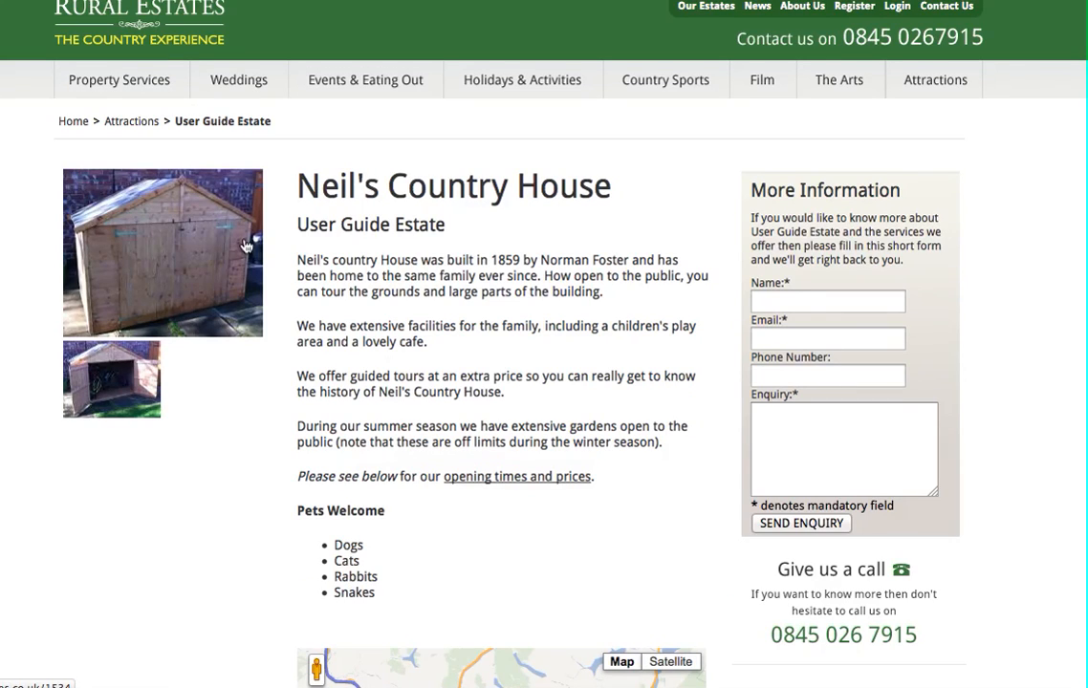
{"action": "scroll", "coordinate": [256, 300], "scroll_direction": "down", "scroll_amount": 4}
{"action": "scroll", "coordinate": [200, 297], "scroll_direction": "down", "scroll_amount": 4}
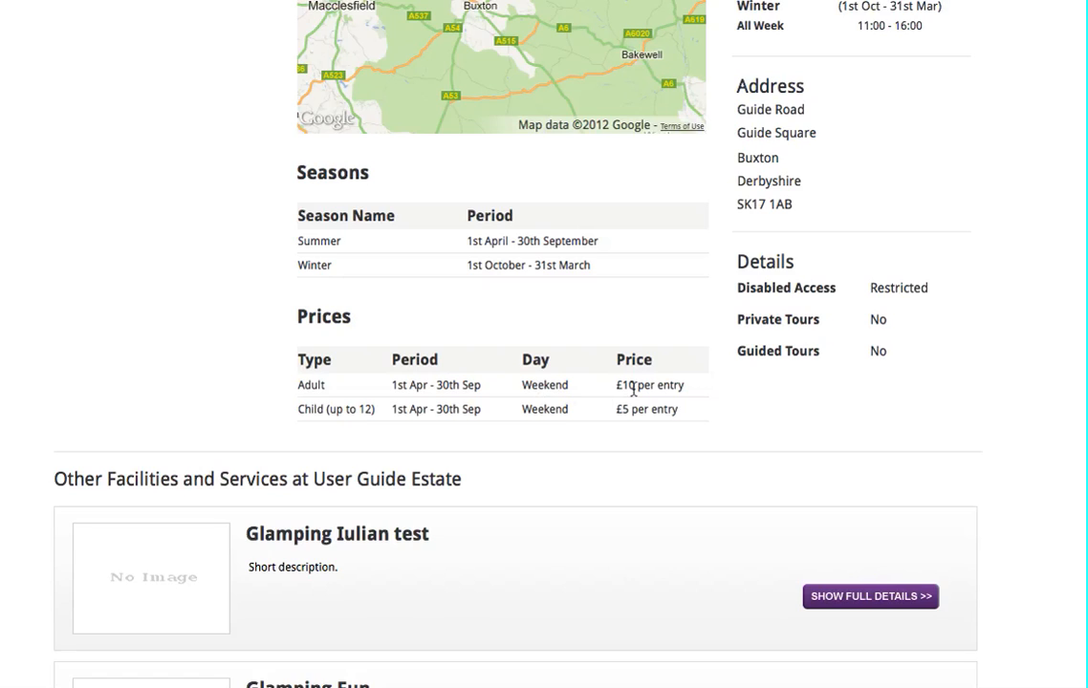
{"action": "left_click_drag", "start_coordinate": [690, 387], "coordinate": [711, 387]}
{"action": "left_click", "coordinate": [398, 405]}
{"action": "left_click_drag", "start_coordinate": [332, 411], "coordinate": [361, 411]}
{"action": "left_click", "coordinate": [400, 408]}
{"action": "left_click_drag", "start_coordinate": [523, 409], "coordinate": [569, 409]}
{"action": "left_click_drag", "start_coordinate": [642, 409], "coordinate": [678, 409]}
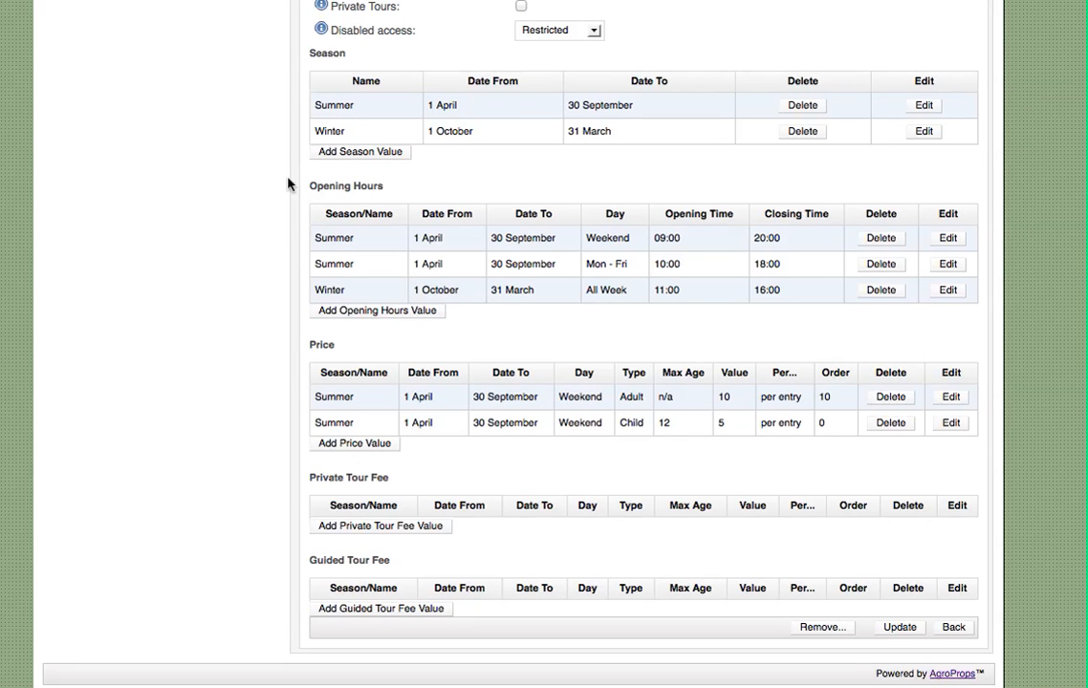
Start a third price value for the service, named Summer, with a start date of 1 April
{"action": "left_click", "coordinate": [350, 444]}
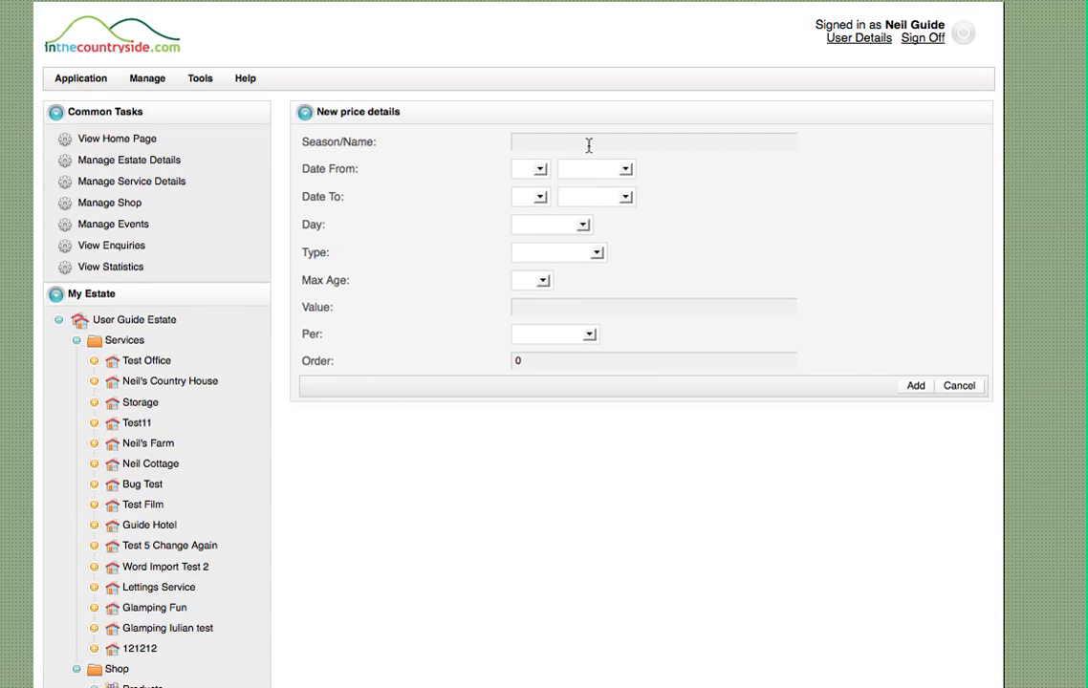
{"action": "type", "text": "Summer"}
{"action": "key", "text": "Tab"}
{"action": "left_click", "coordinate": [537, 171]}
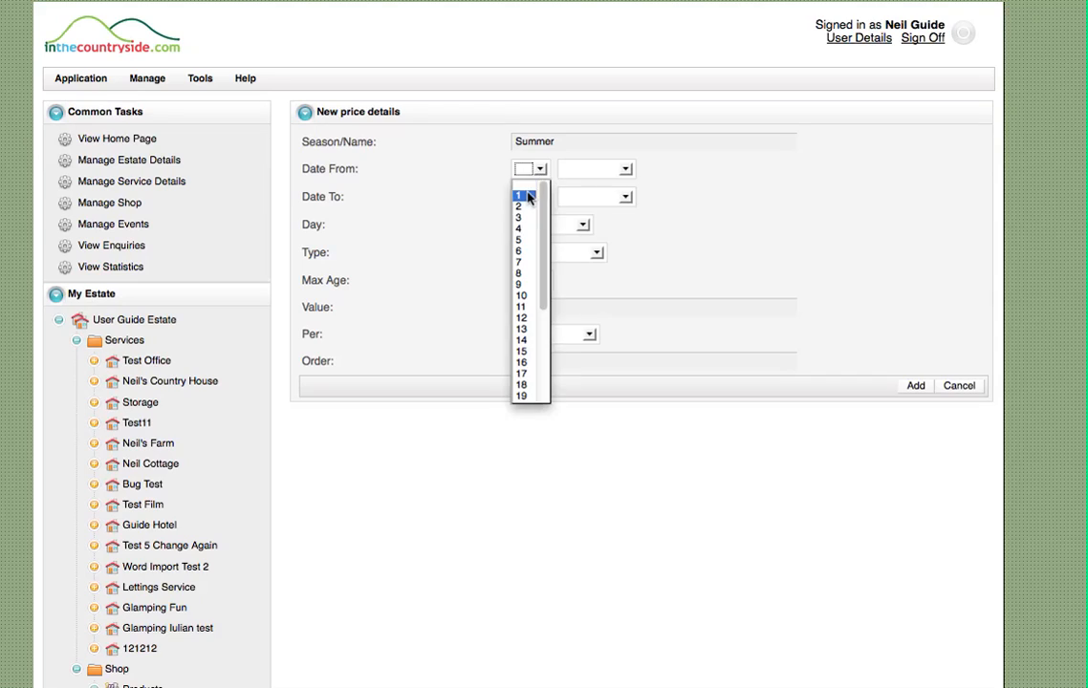
{"action": "left_click", "coordinate": [522, 197]}
{"action": "left_click", "coordinate": [594, 172]}
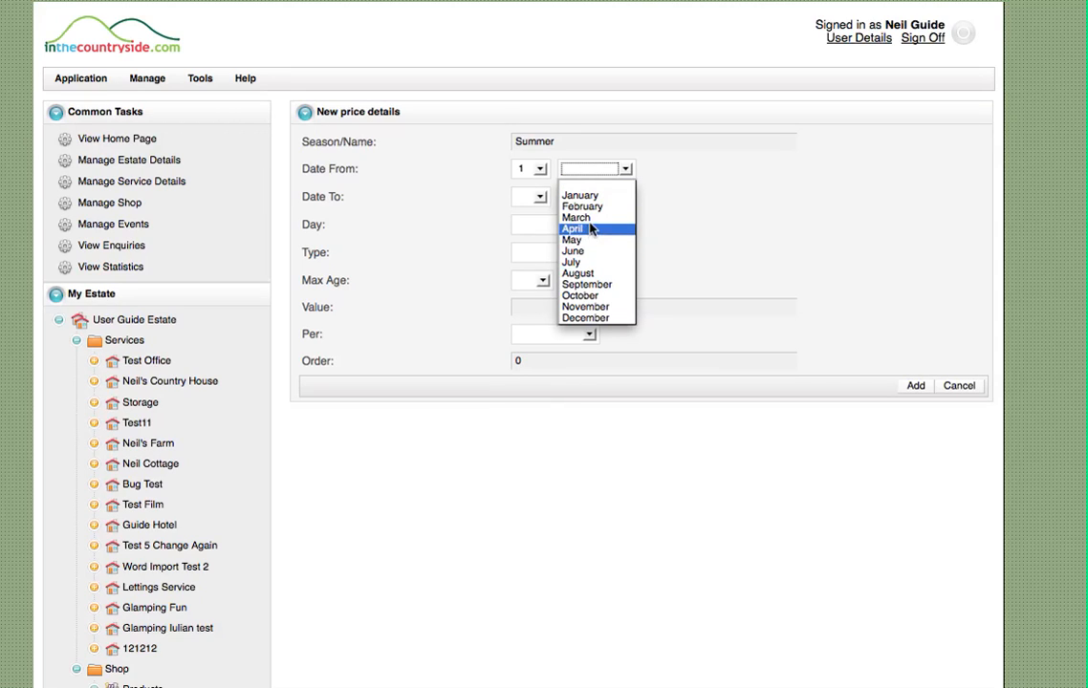
{"action": "left_click", "coordinate": [578, 230]}
Set the third Summer price's end date to 30 September
{"action": "left_click", "coordinate": [537, 197]}
{"action": "scroll", "coordinate": [525, 401], "scroll_direction": "down", "scroll_amount": 4}
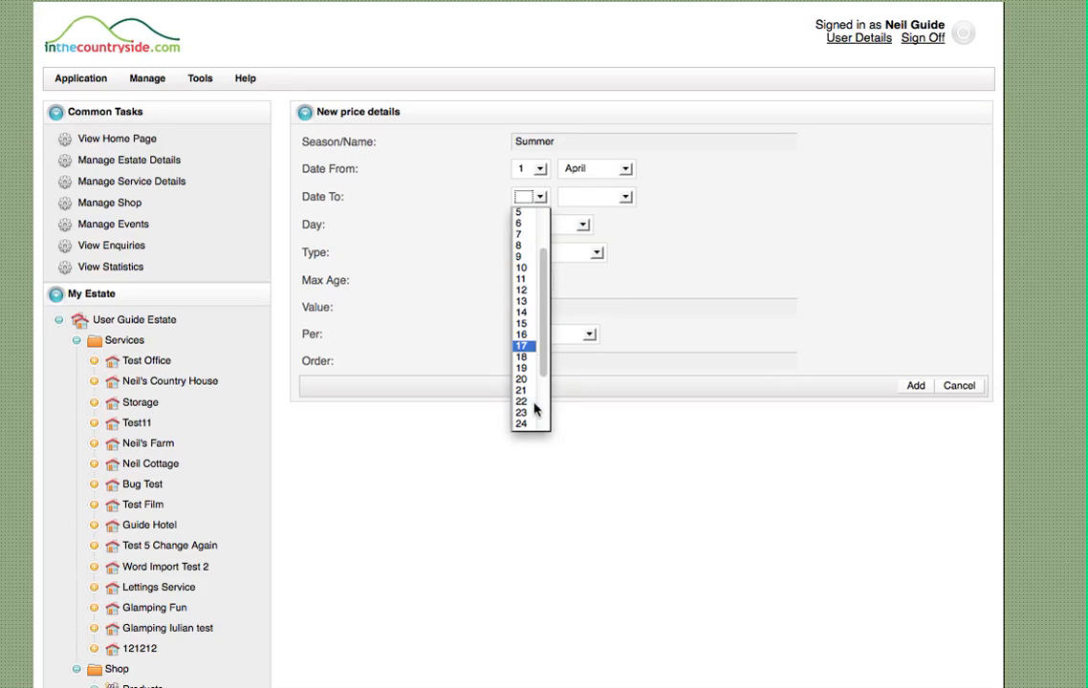
{"action": "left_click", "coordinate": [524, 413]}
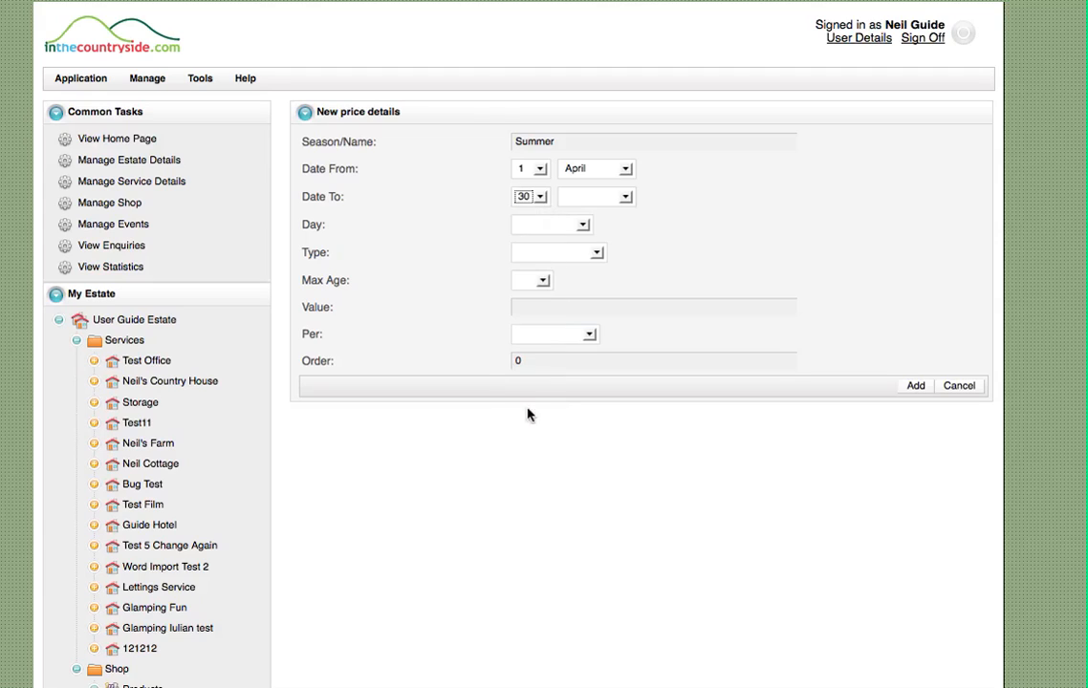
{"action": "left_click", "coordinate": [590, 198]}
{"action": "left_click", "coordinate": [586, 313]}
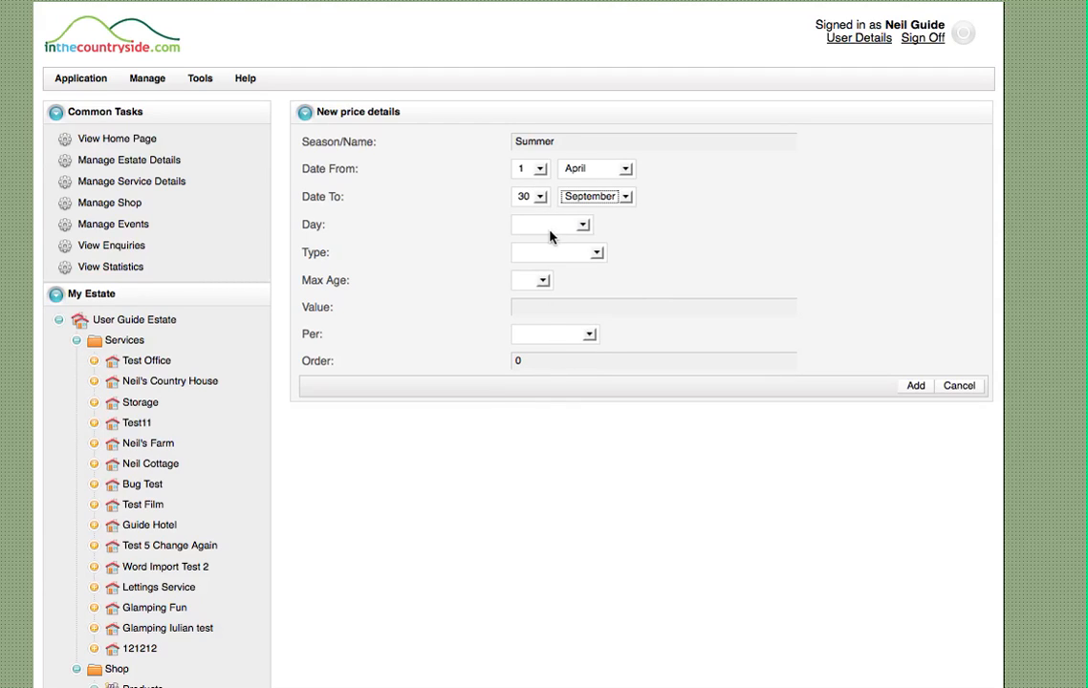
Apply the third Summer price to Mon - Fri for the Person type, with the maximum age set to n/a
{"action": "left_click", "coordinate": [549, 236]}
{"action": "left_click", "coordinate": [550, 259]}
{"action": "left_click", "coordinate": [605, 256]}
{"action": "left_click", "coordinate": [556, 280]}
{"action": "left_click", "coordinate": [543, 281]}
{"action": "left_click", "coordinate": [529, 305]}
Set the Mon - Fri person price to 3.50 per entry with order 30, and add it to the service
{"action": "left_click", "coordinate": [646, 311]}
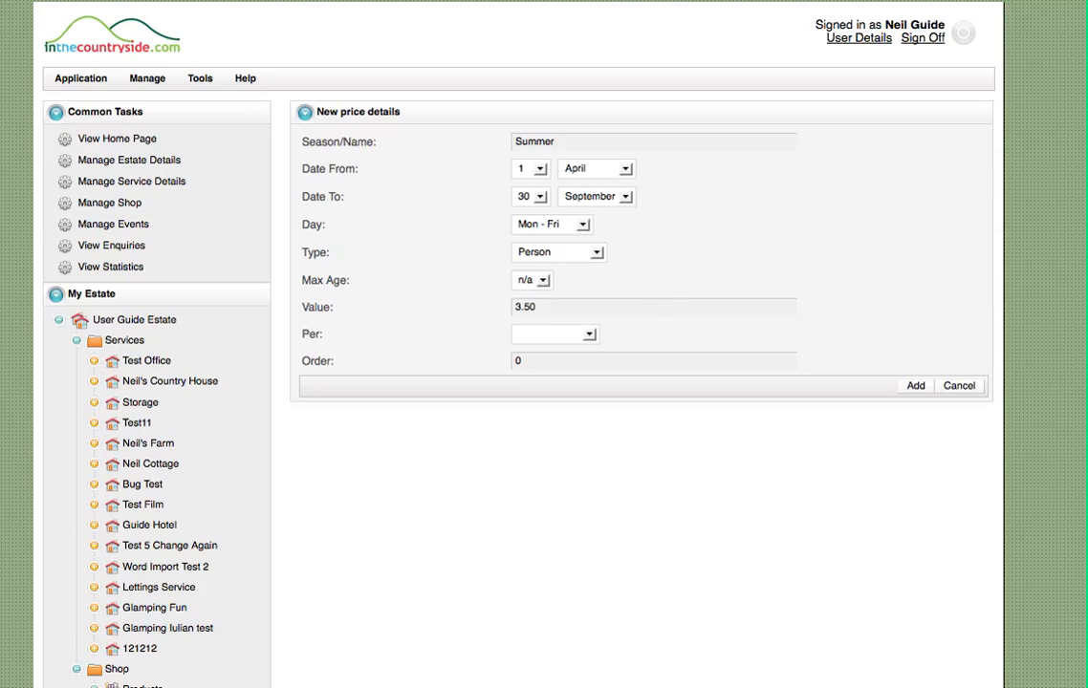
{"action": "left_click", "coordinate": [590, 336]}
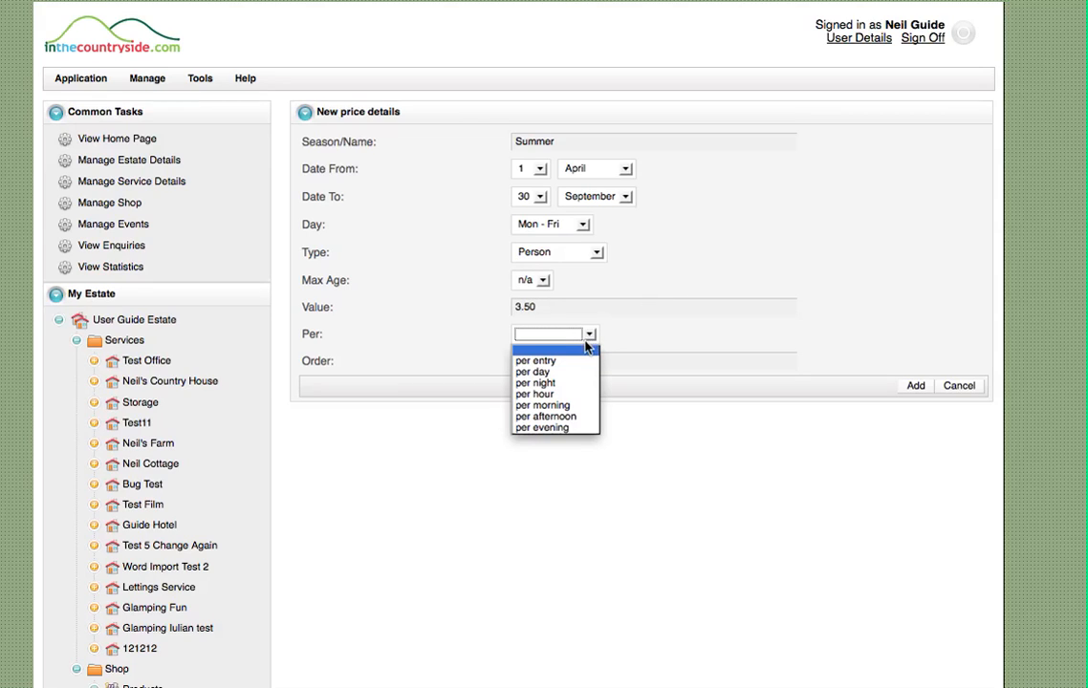
{"action": "left_click", "coordinate": [575, 361]}
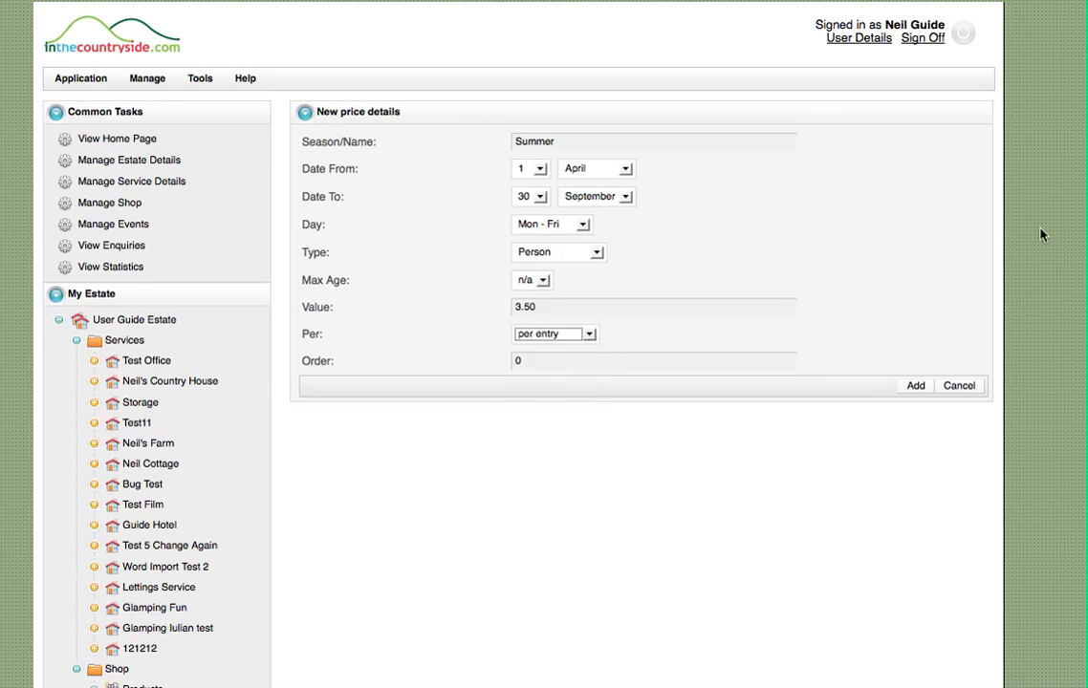
{"action": "left_click", "coordinate": [515, 360]}
{"action": "type", "text": "3"}
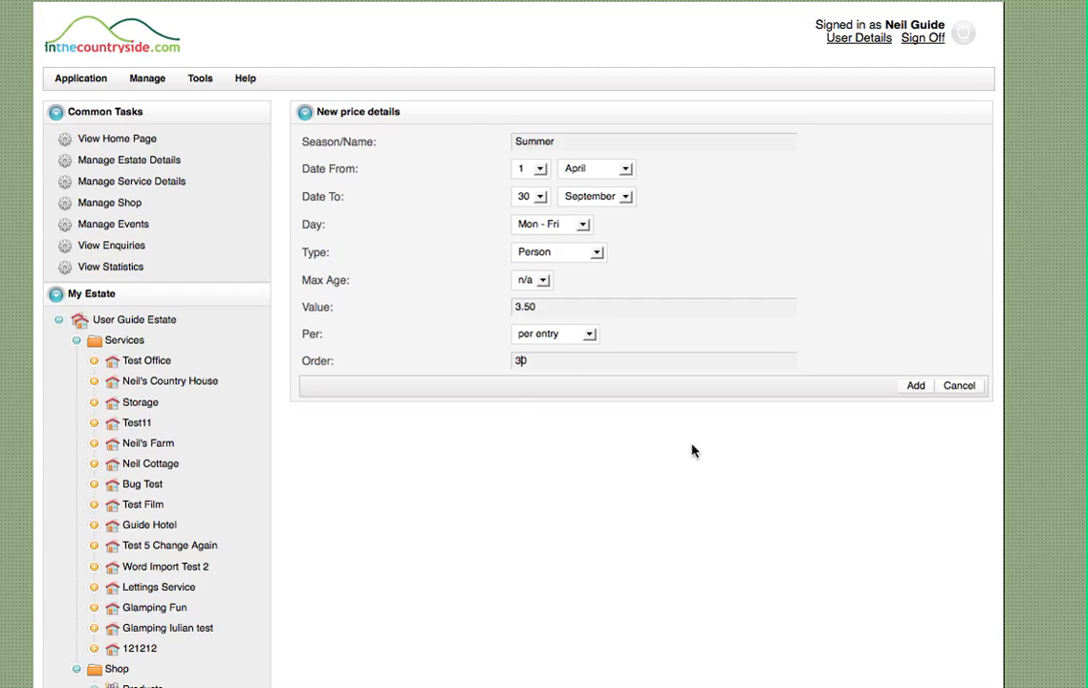
{"action": "left_click", "coordinate": [915, 387]}
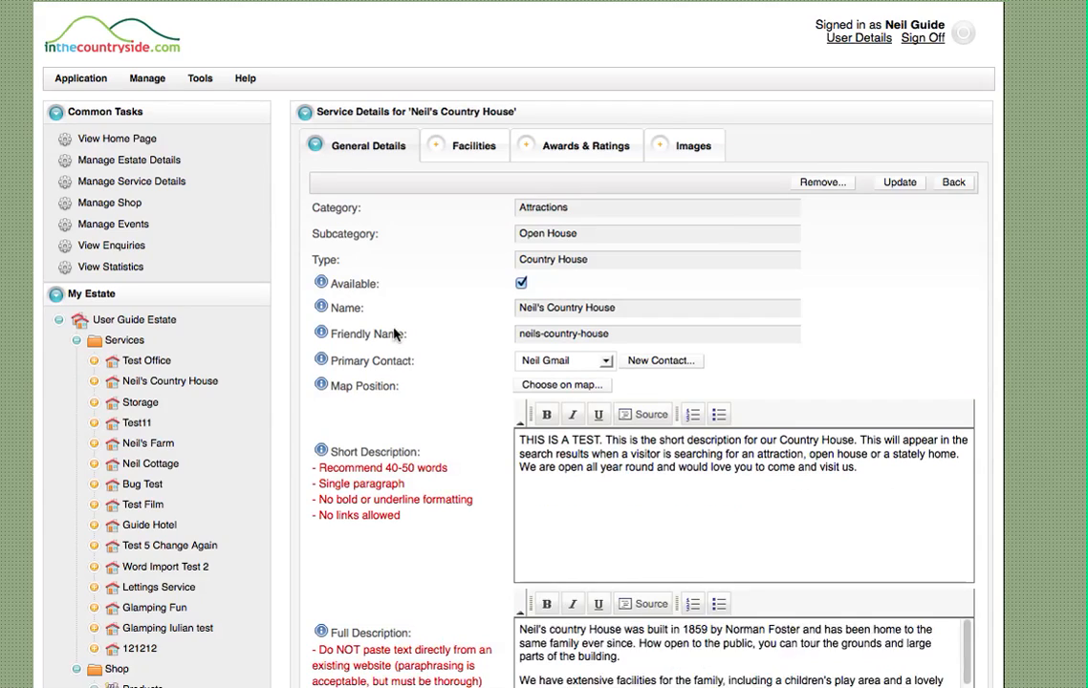
Change the order of the weekend Child price to 20 and update the price details
{"action": "scroll", "coordinate": [394, 333], "scroll_direction": "down", "scroll_amount": 5}
{"action": "scroll", "coordinate": [395, 332], "scroll_direction": "down", "scroll_amount": 5}
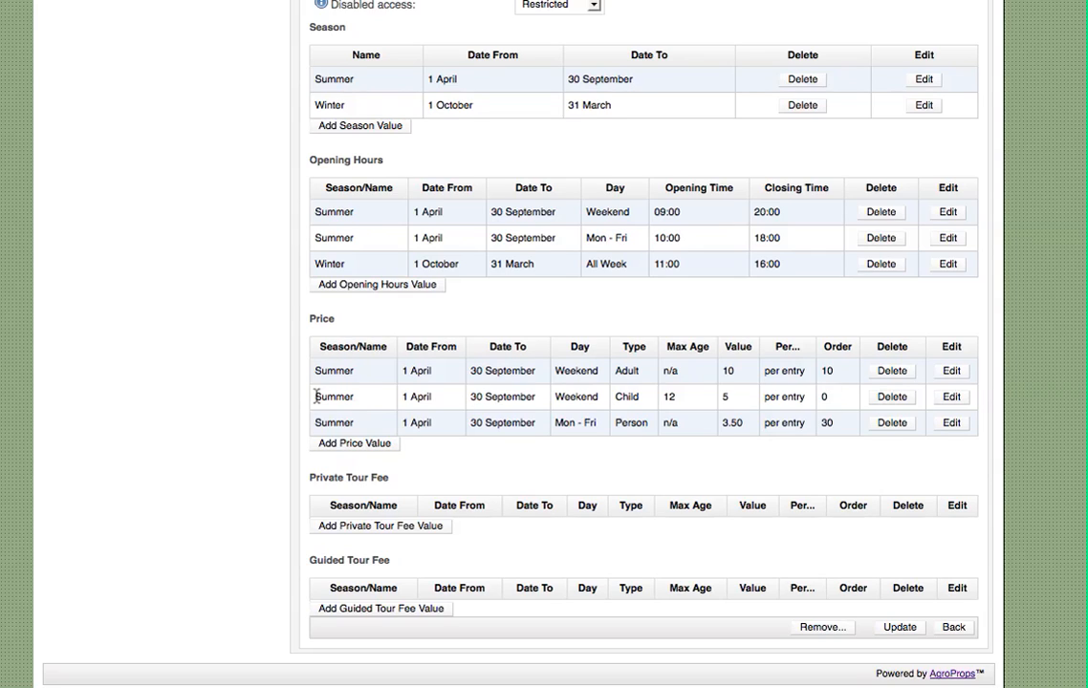
{"action": "left_click_drag", "start_coordinate": [315, 396], "coordinate": [972, 398]}
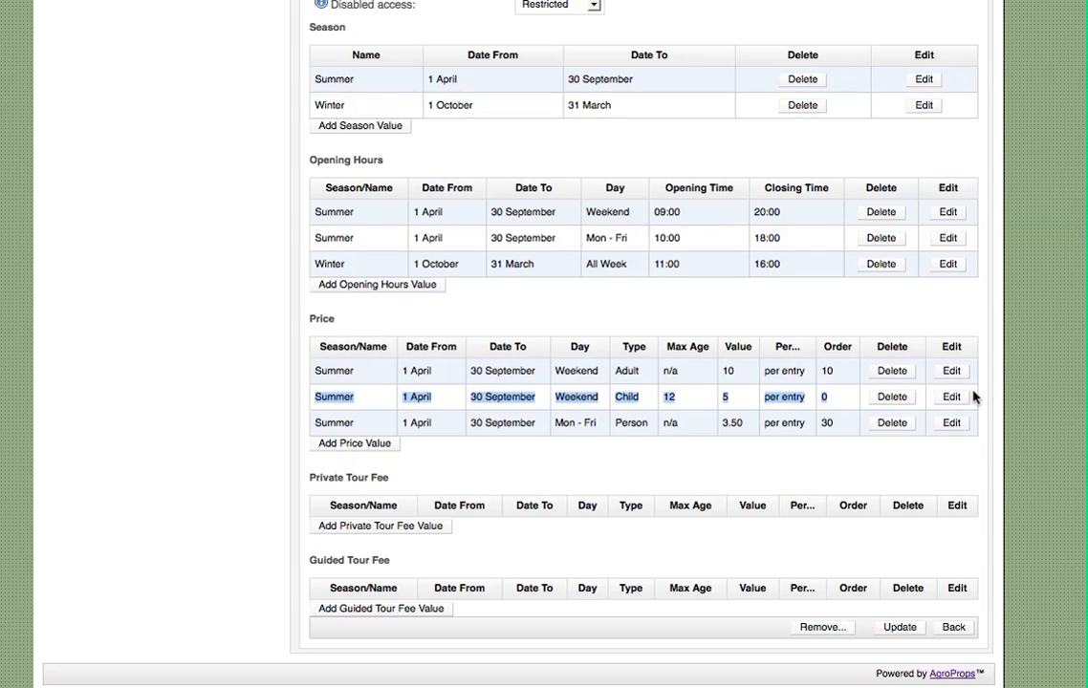
{"action": "left_click", "coordinate": [952, 402]}
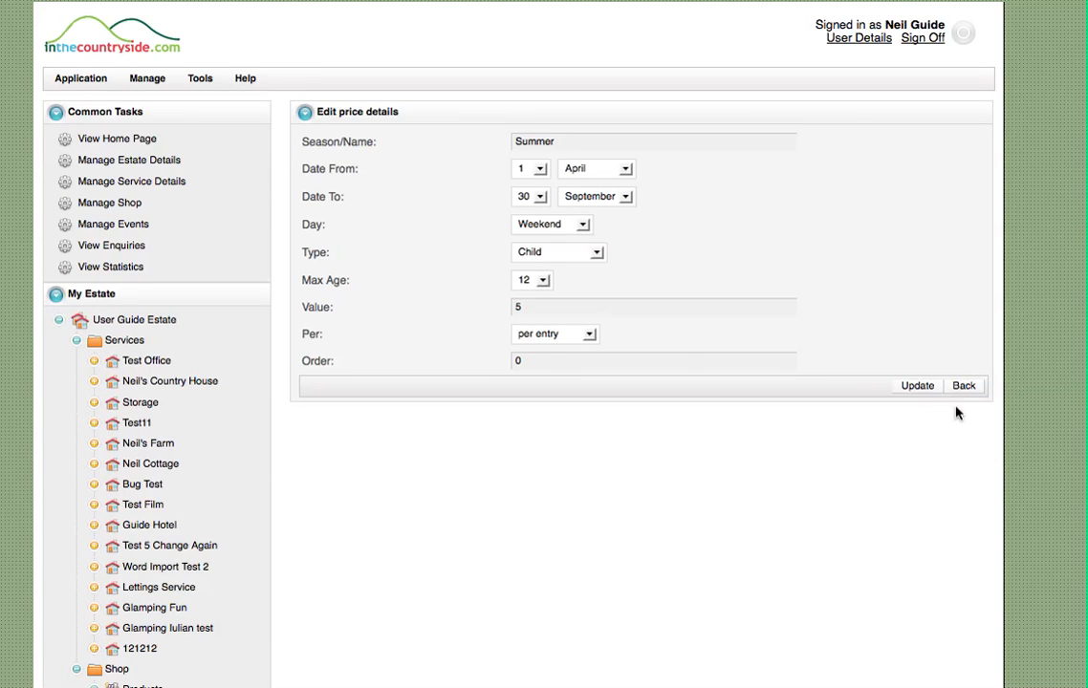
{"action": "left_click", "coordinate": [518, 361]}
{"action": "type", "text": "2"}
{"action": "left_click", "coordinate": [923, 388]}
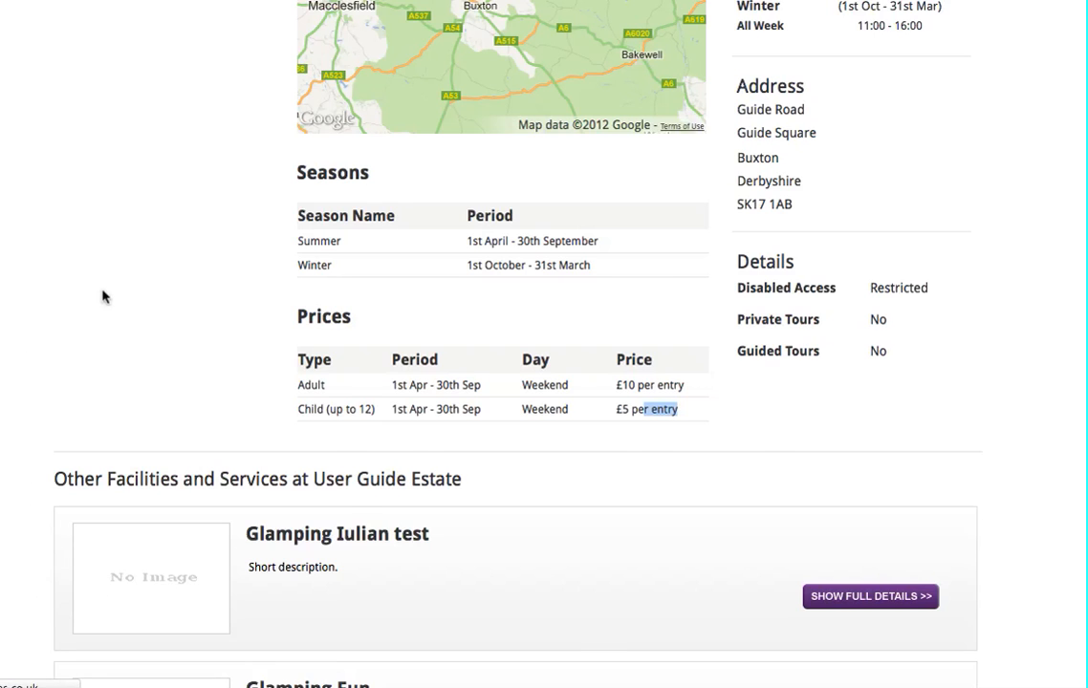
Check the period, day and price of the Mon - Fri Person entry in the public page's price table
{"action": "scroll", "coordinate": [123, 310], "scroll_direction": "down", "scroll_amount": 6}
{"action": "scroll", "coordinate": [122, 311], "scroll_direction": "down", "scroll_amount": 3}
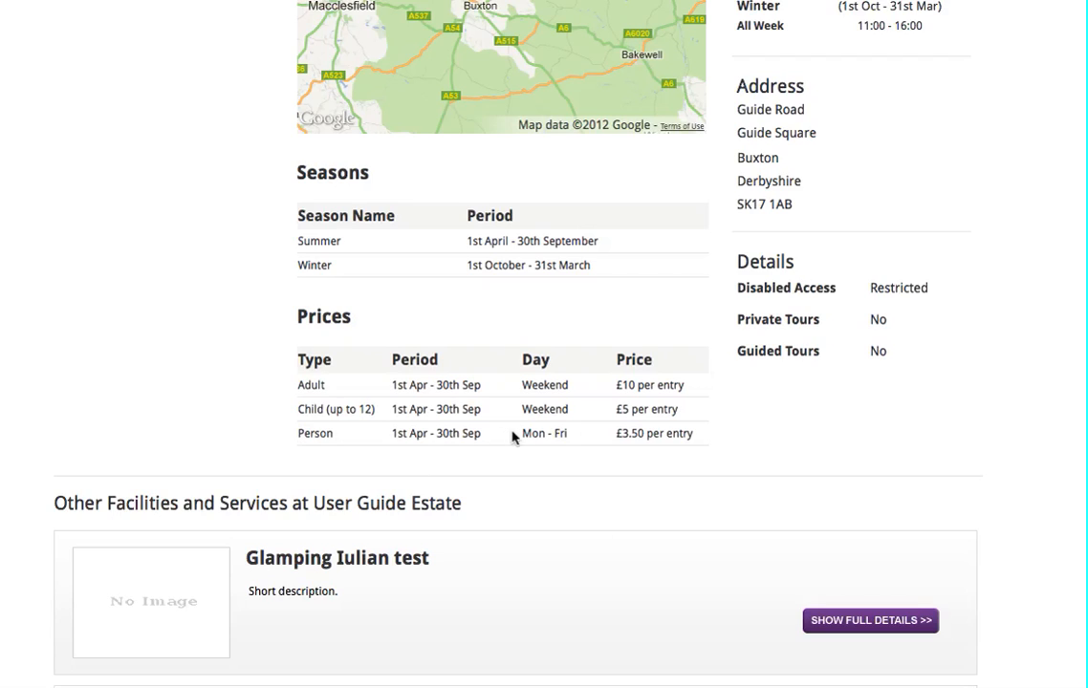
{"action": "left_click_drag", "start_coordinate": [525, 436], "coordinate": [600, 443]}
{"action": "left_click_drag", "start_coordinate": [392, 436], "coordinate": [473, 437]}
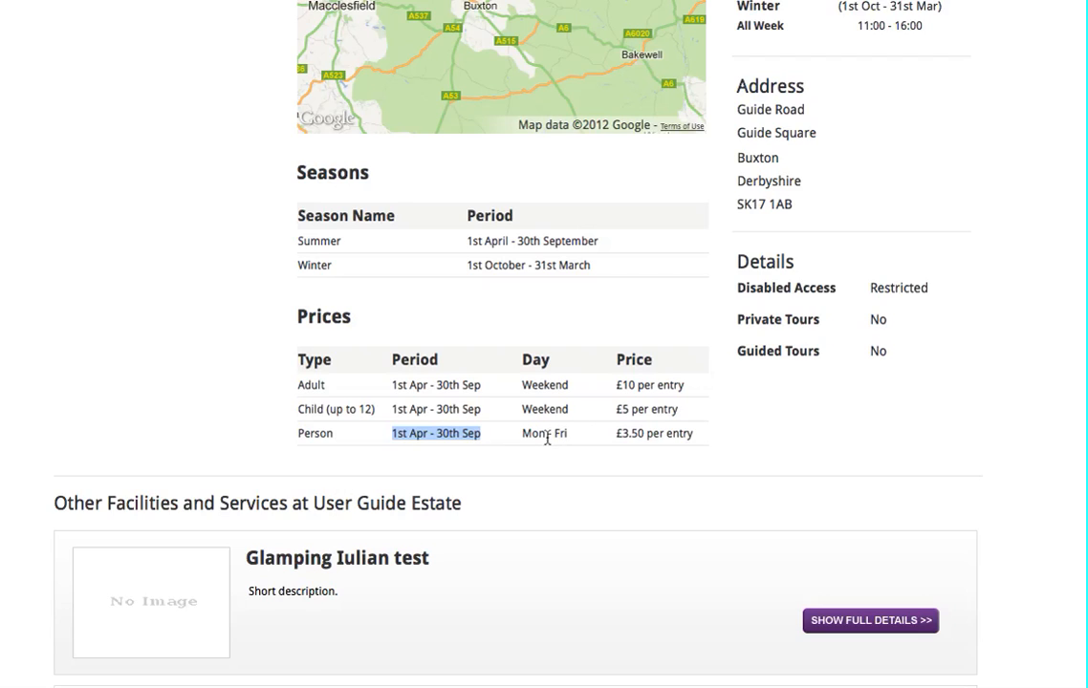
{"action": "left_click_drag", "start_coordinate": [522, 438], "coordinate": [672, 436]}
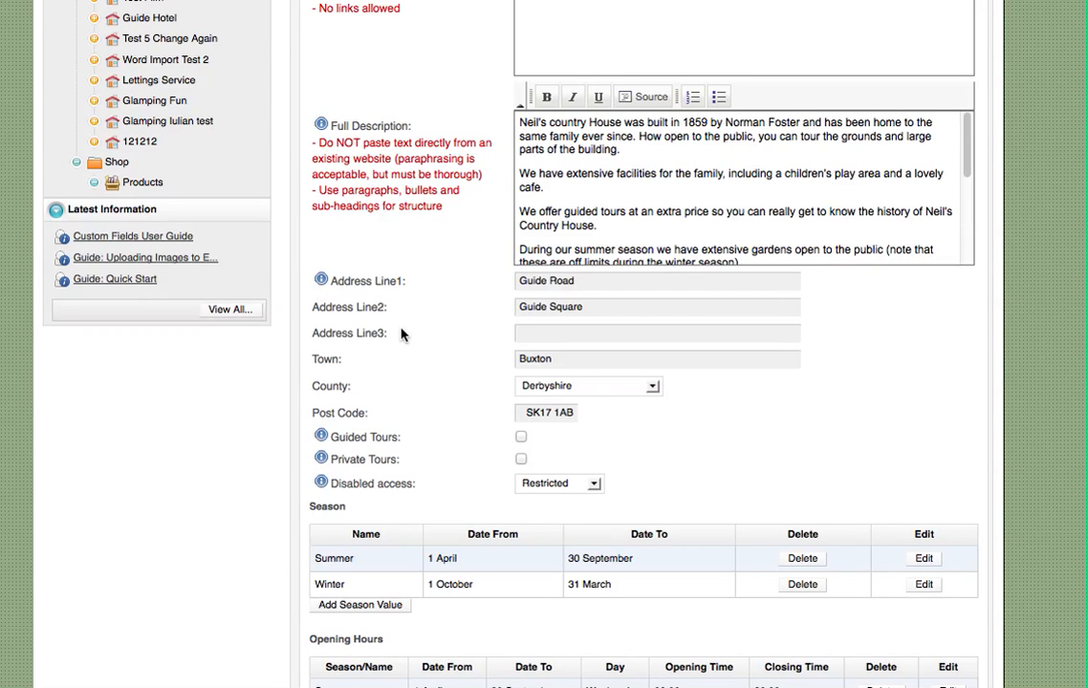
Review the Private Tour Fee and Guided Tour Fee sections in the service details of Neil's Country House
{"action": "scroll", "coordinate": [344, 287], "scroll_direction": "down", "scroll_amount": 5}
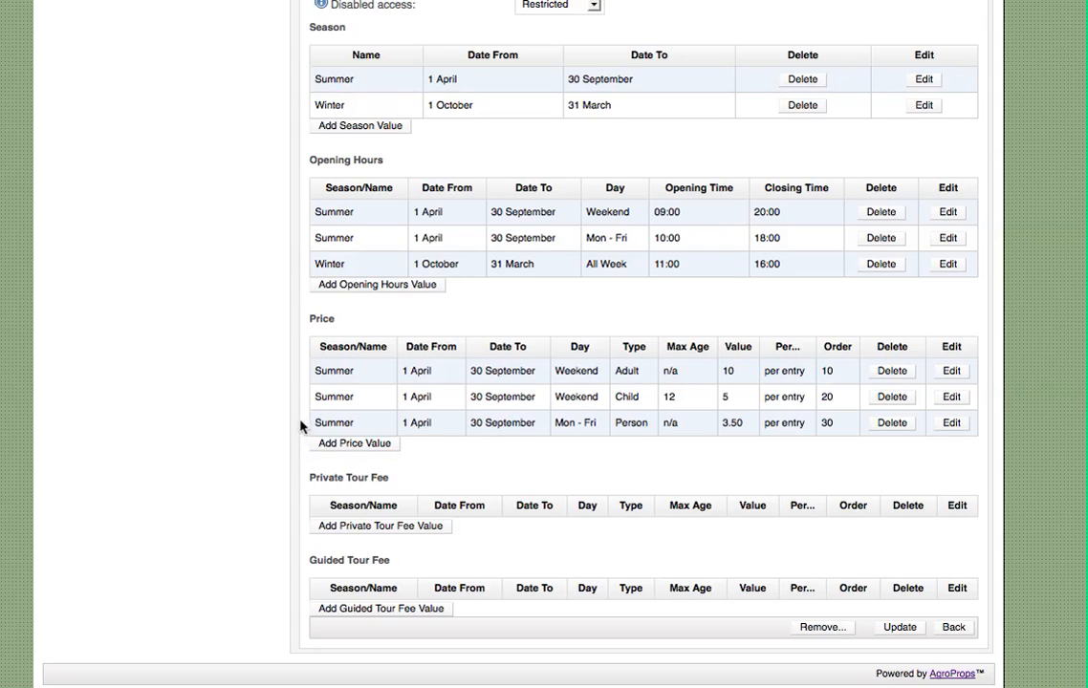
{"action": "left_click_drag", "start_coordinate": [308, 479], "coordinate": [364, 480]}
{"action": "left_click_drag", "start_coordinate": [403, 563], "coordinate": [323, 561]}
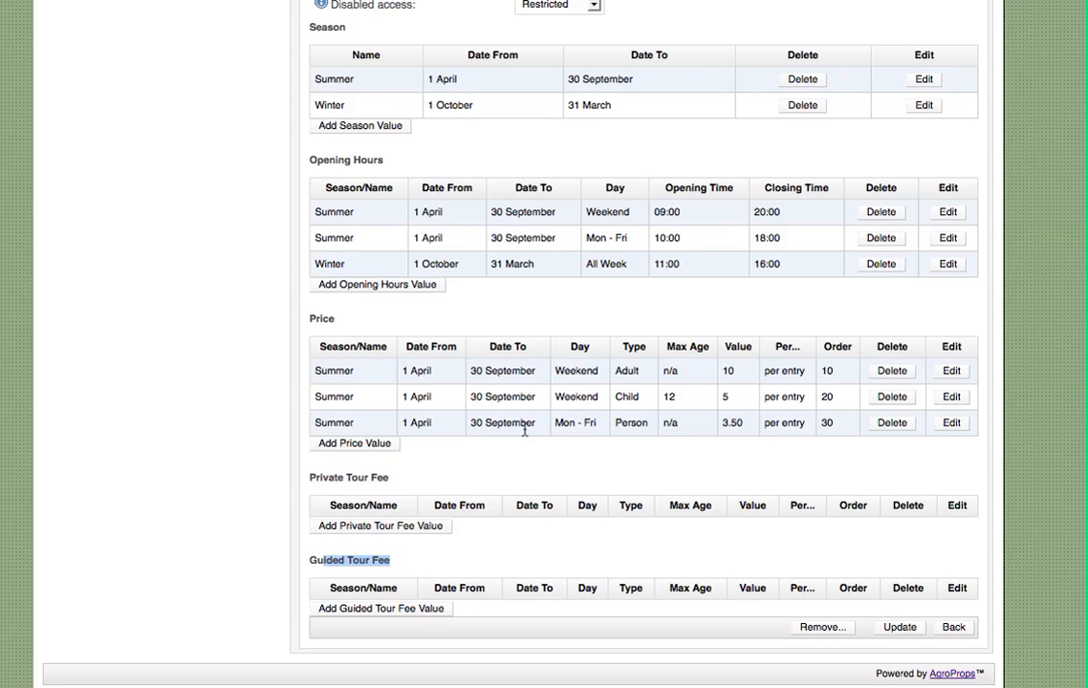